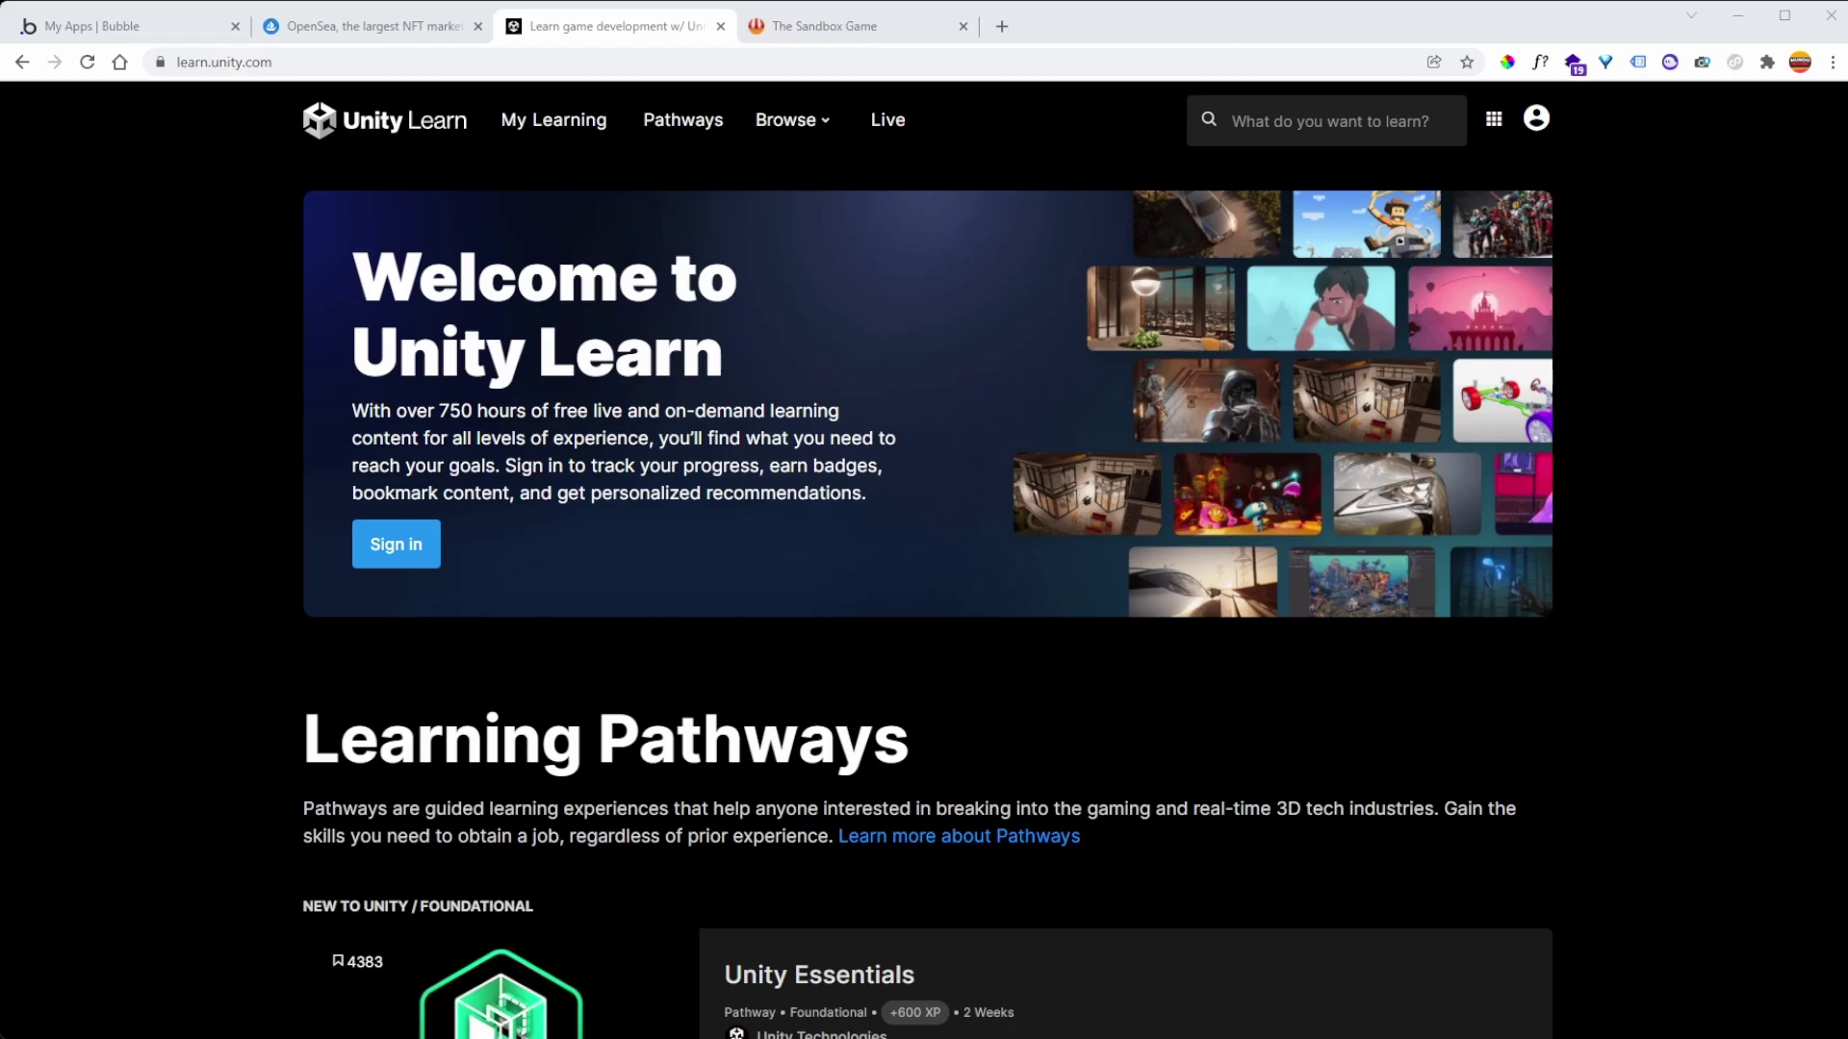
- Switch to The Sandbox site and review the Game Maker page's introduction, feature cards and Play-to-Earn section
click(824, 26)
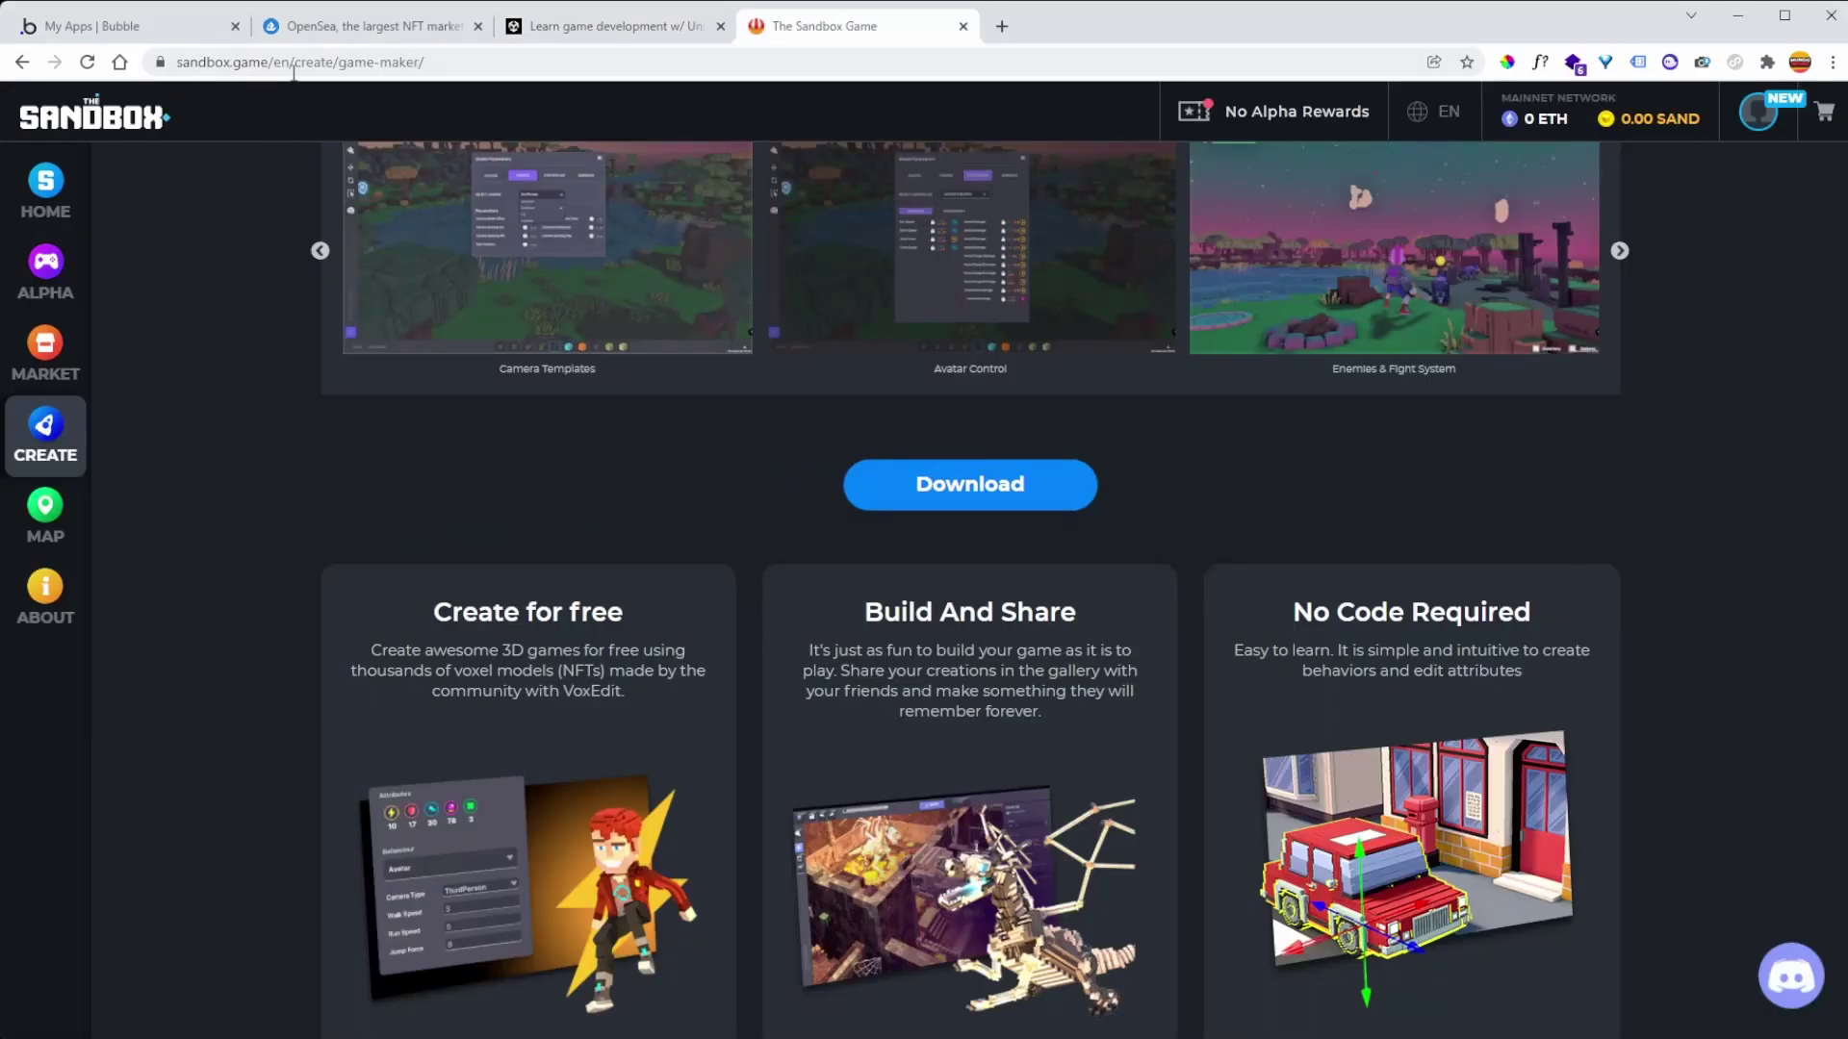
scroll(234, 317, up, 8)
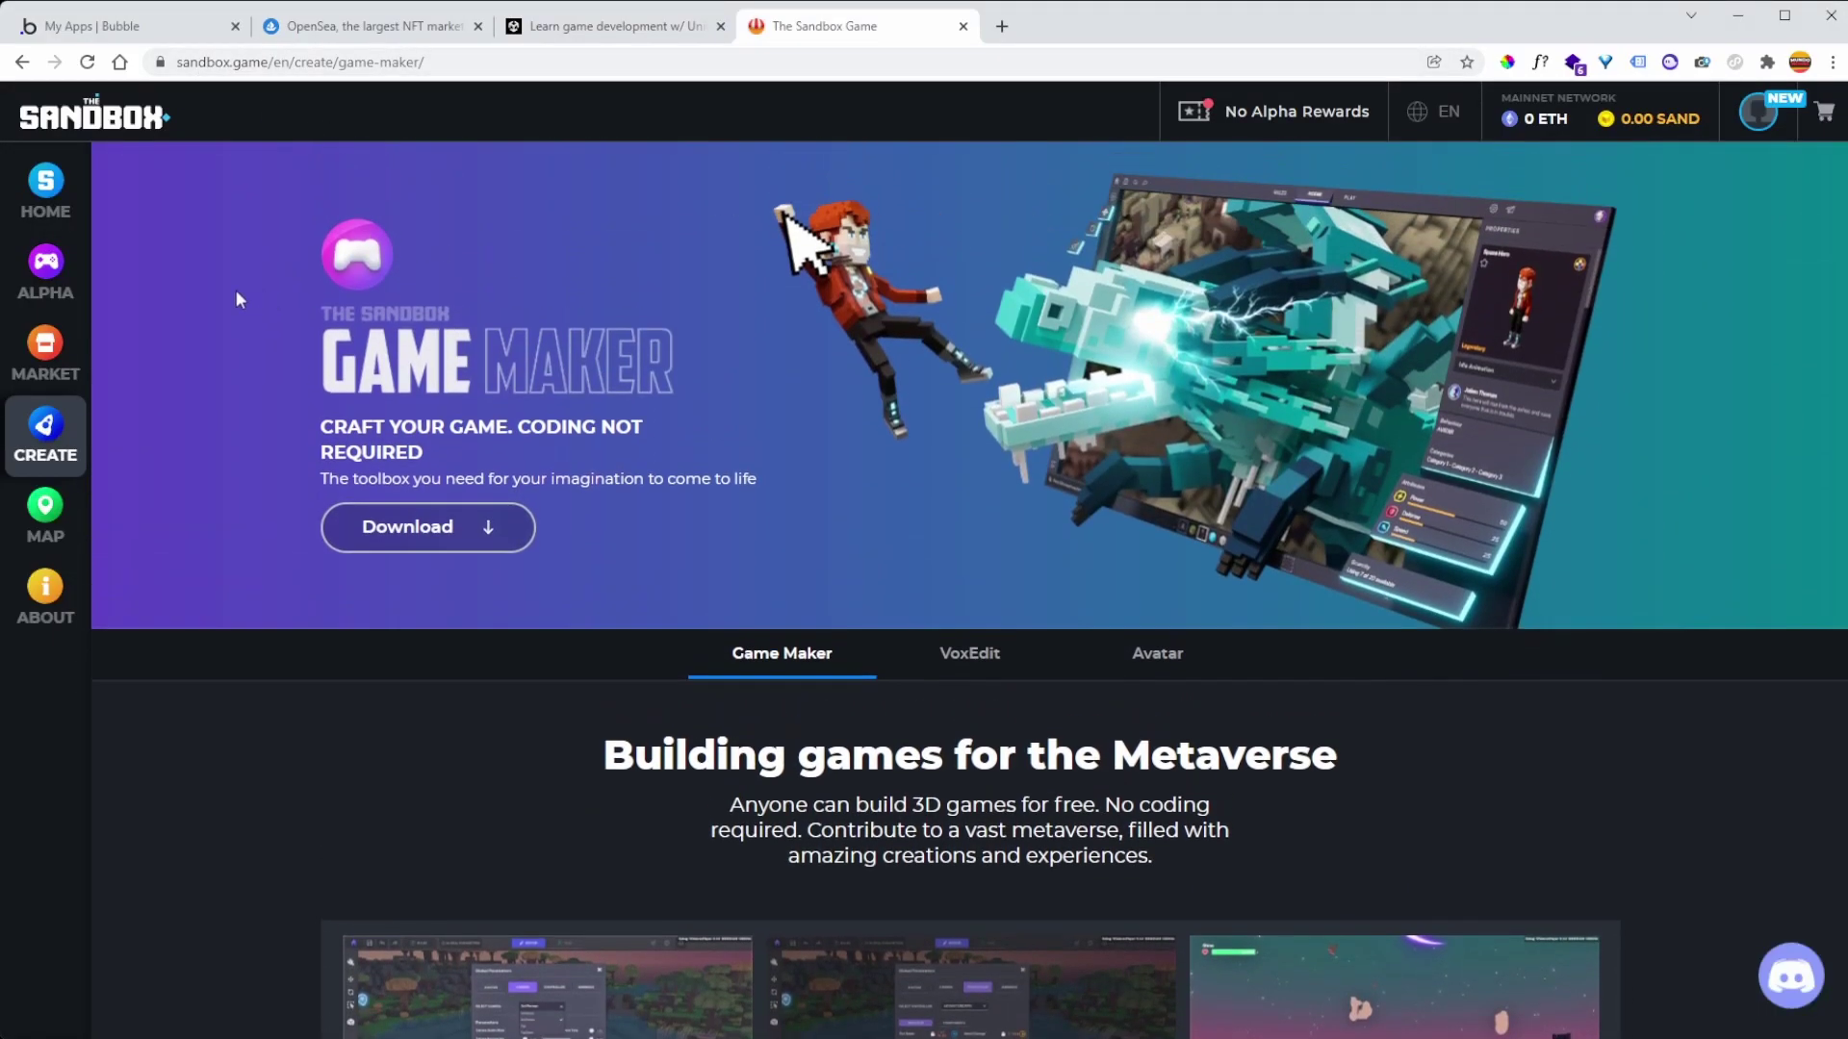
scroll(696, 348, down, 5)
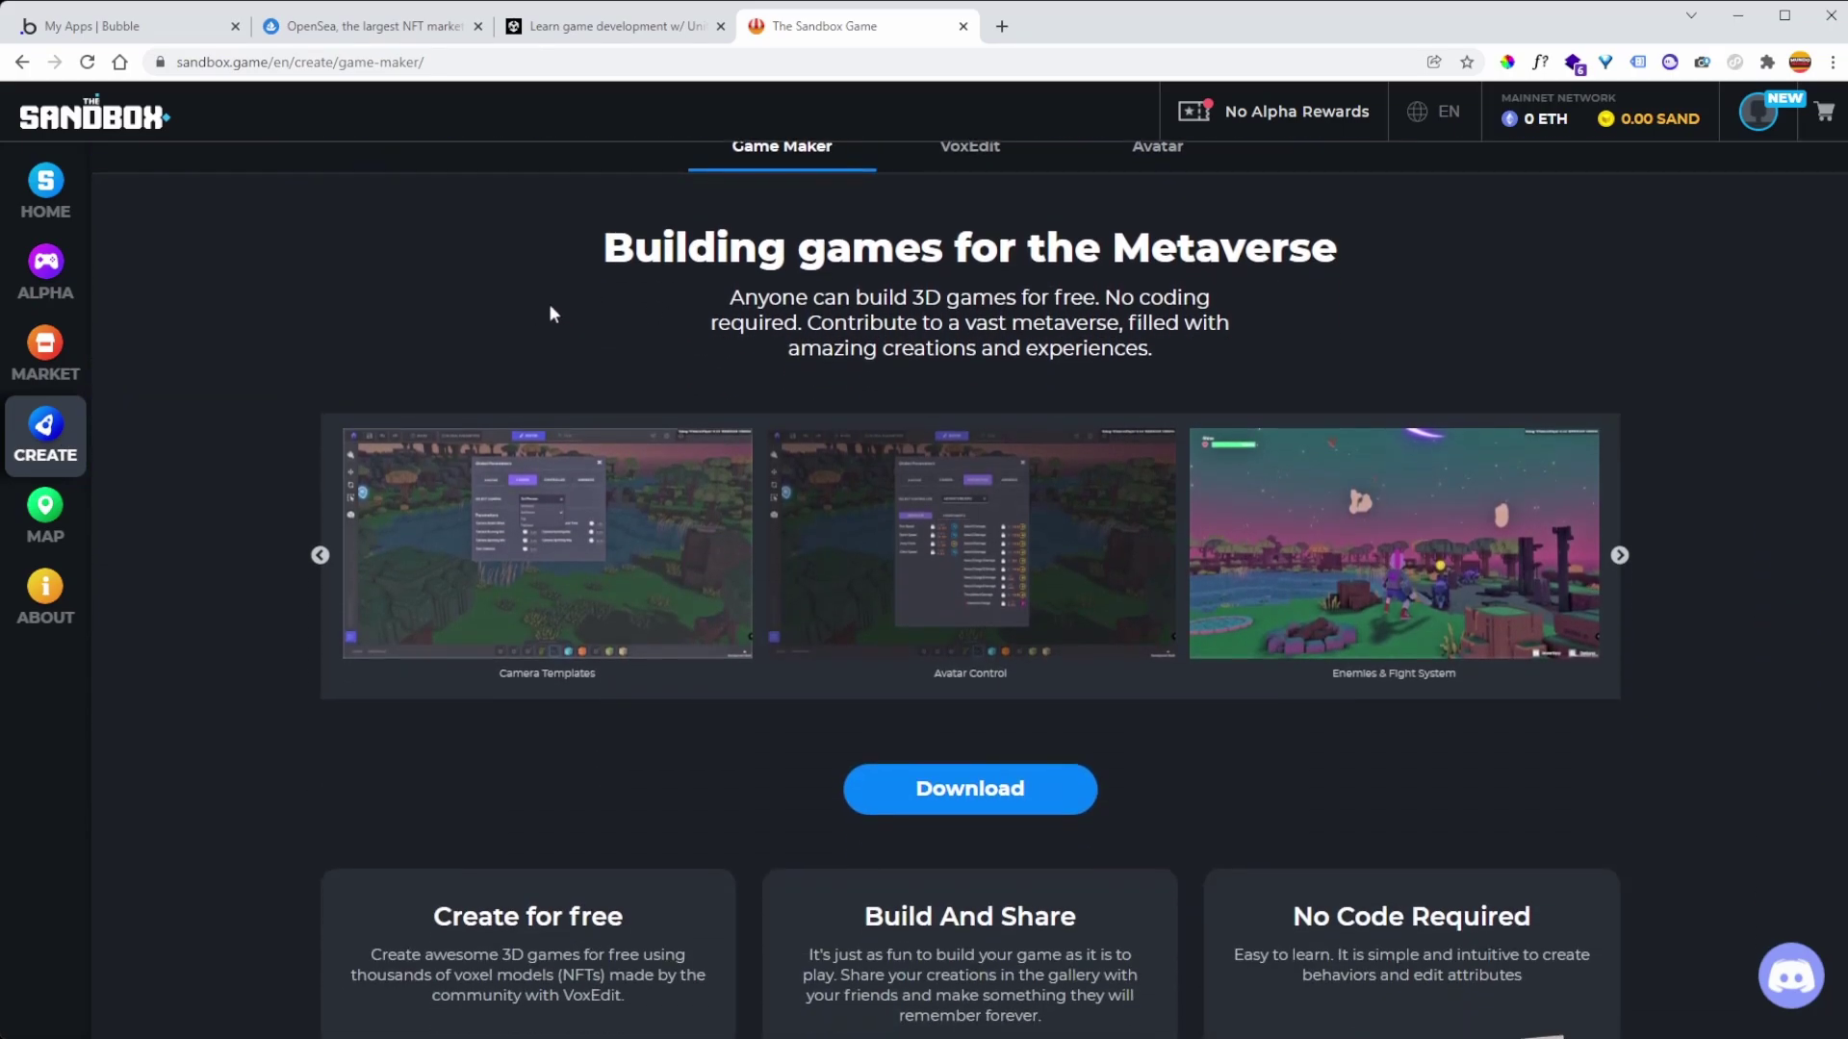
scroll(637, 358, down, 1)
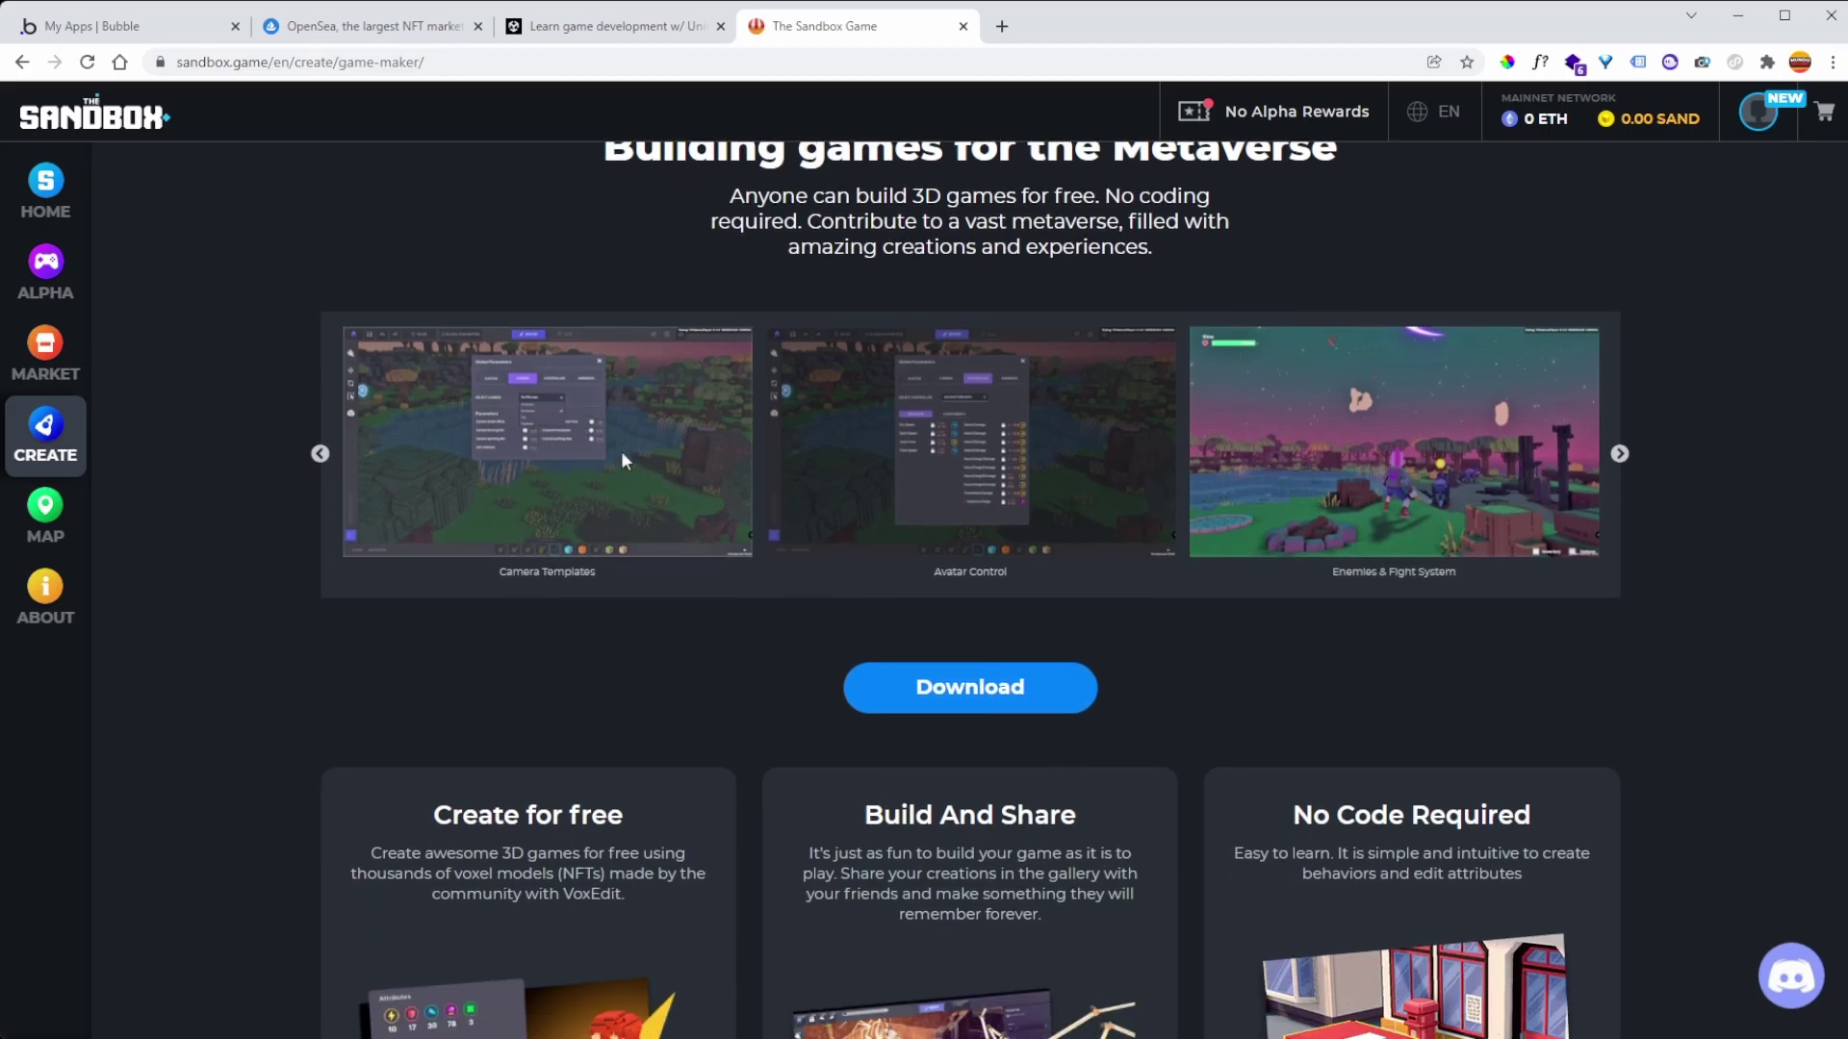
scroll(631, 449, down, 4)
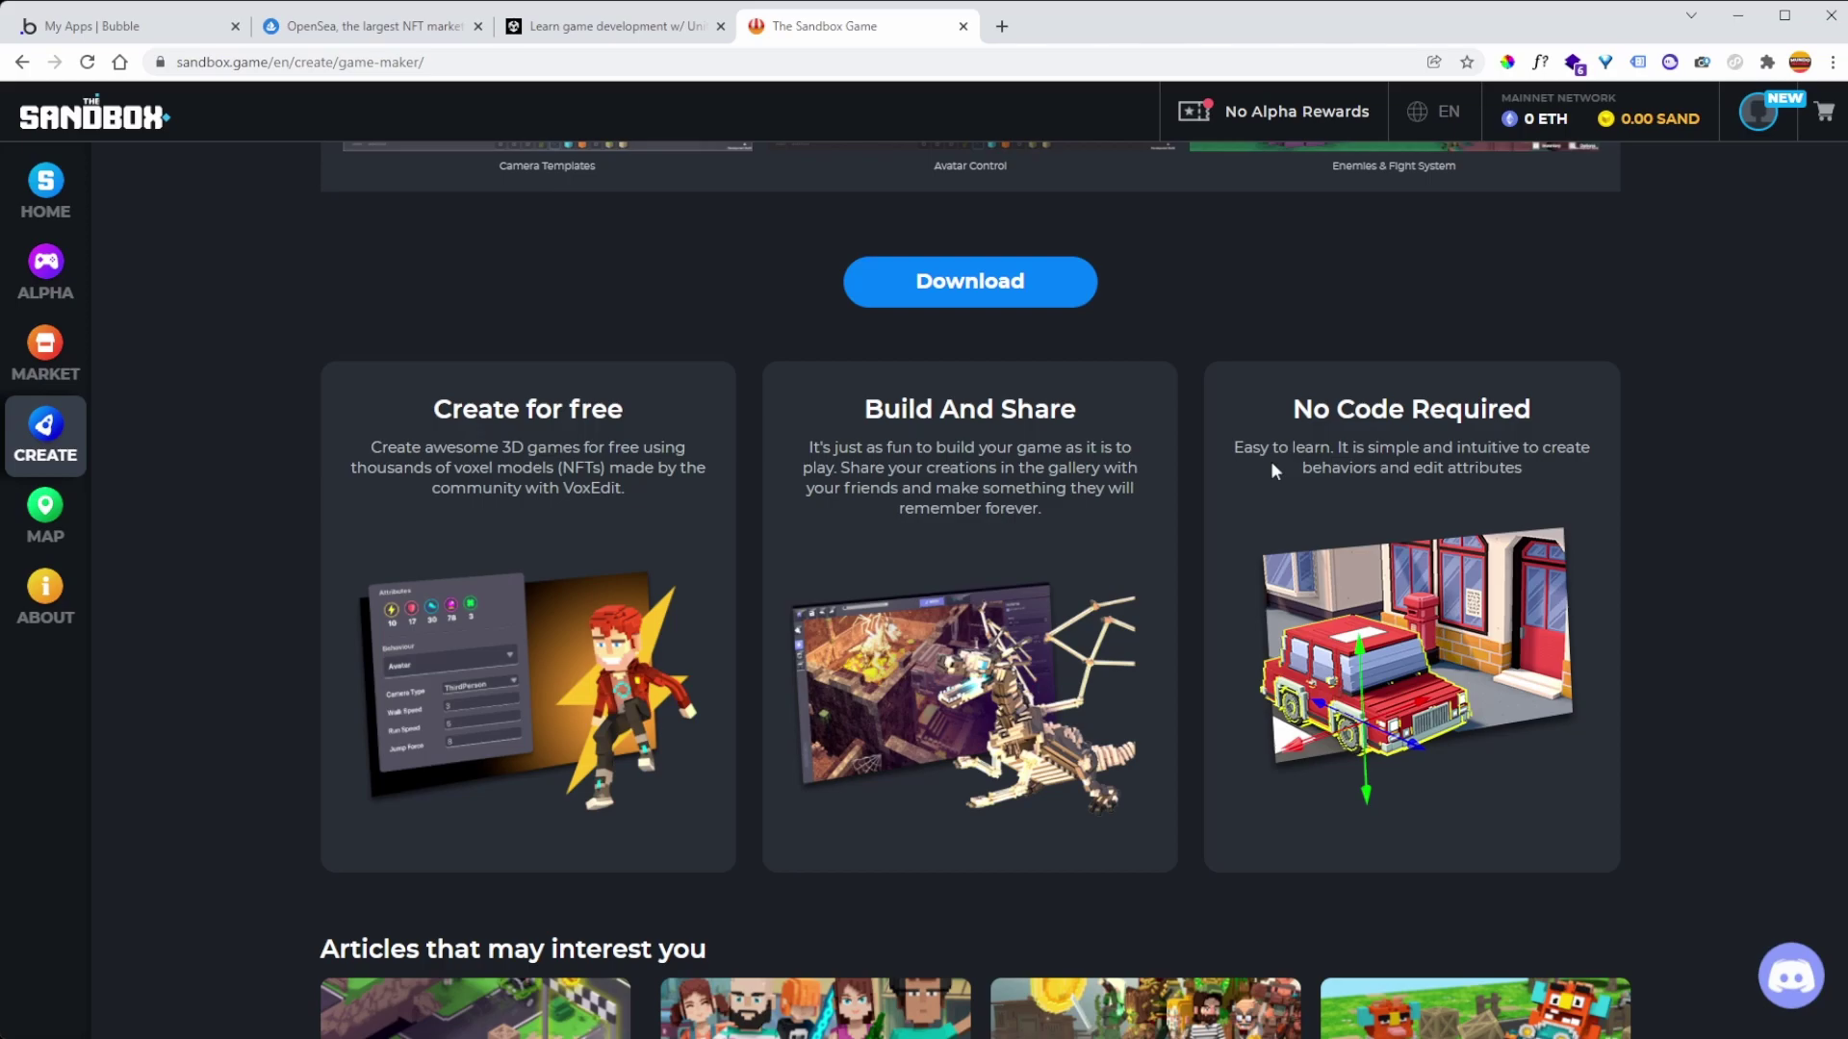
scroll(941, 465, down, 4)
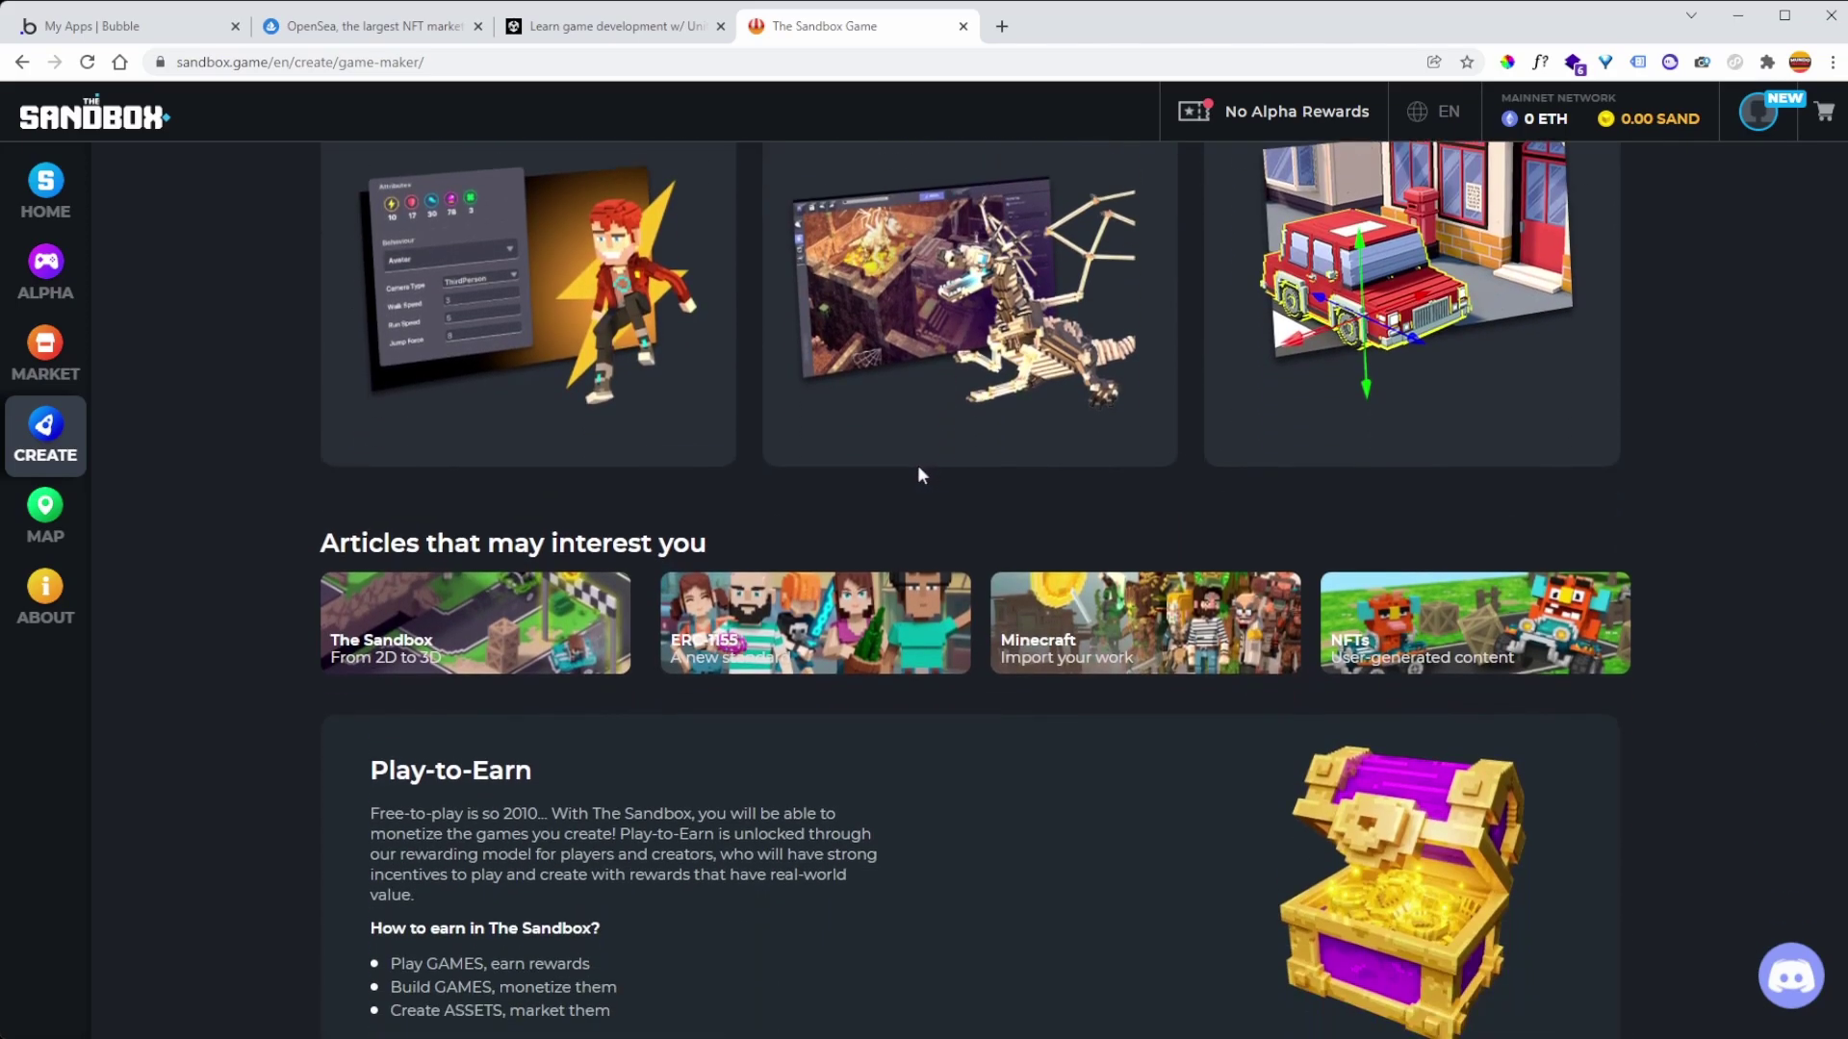
scroll(1130, 443, up, 2)
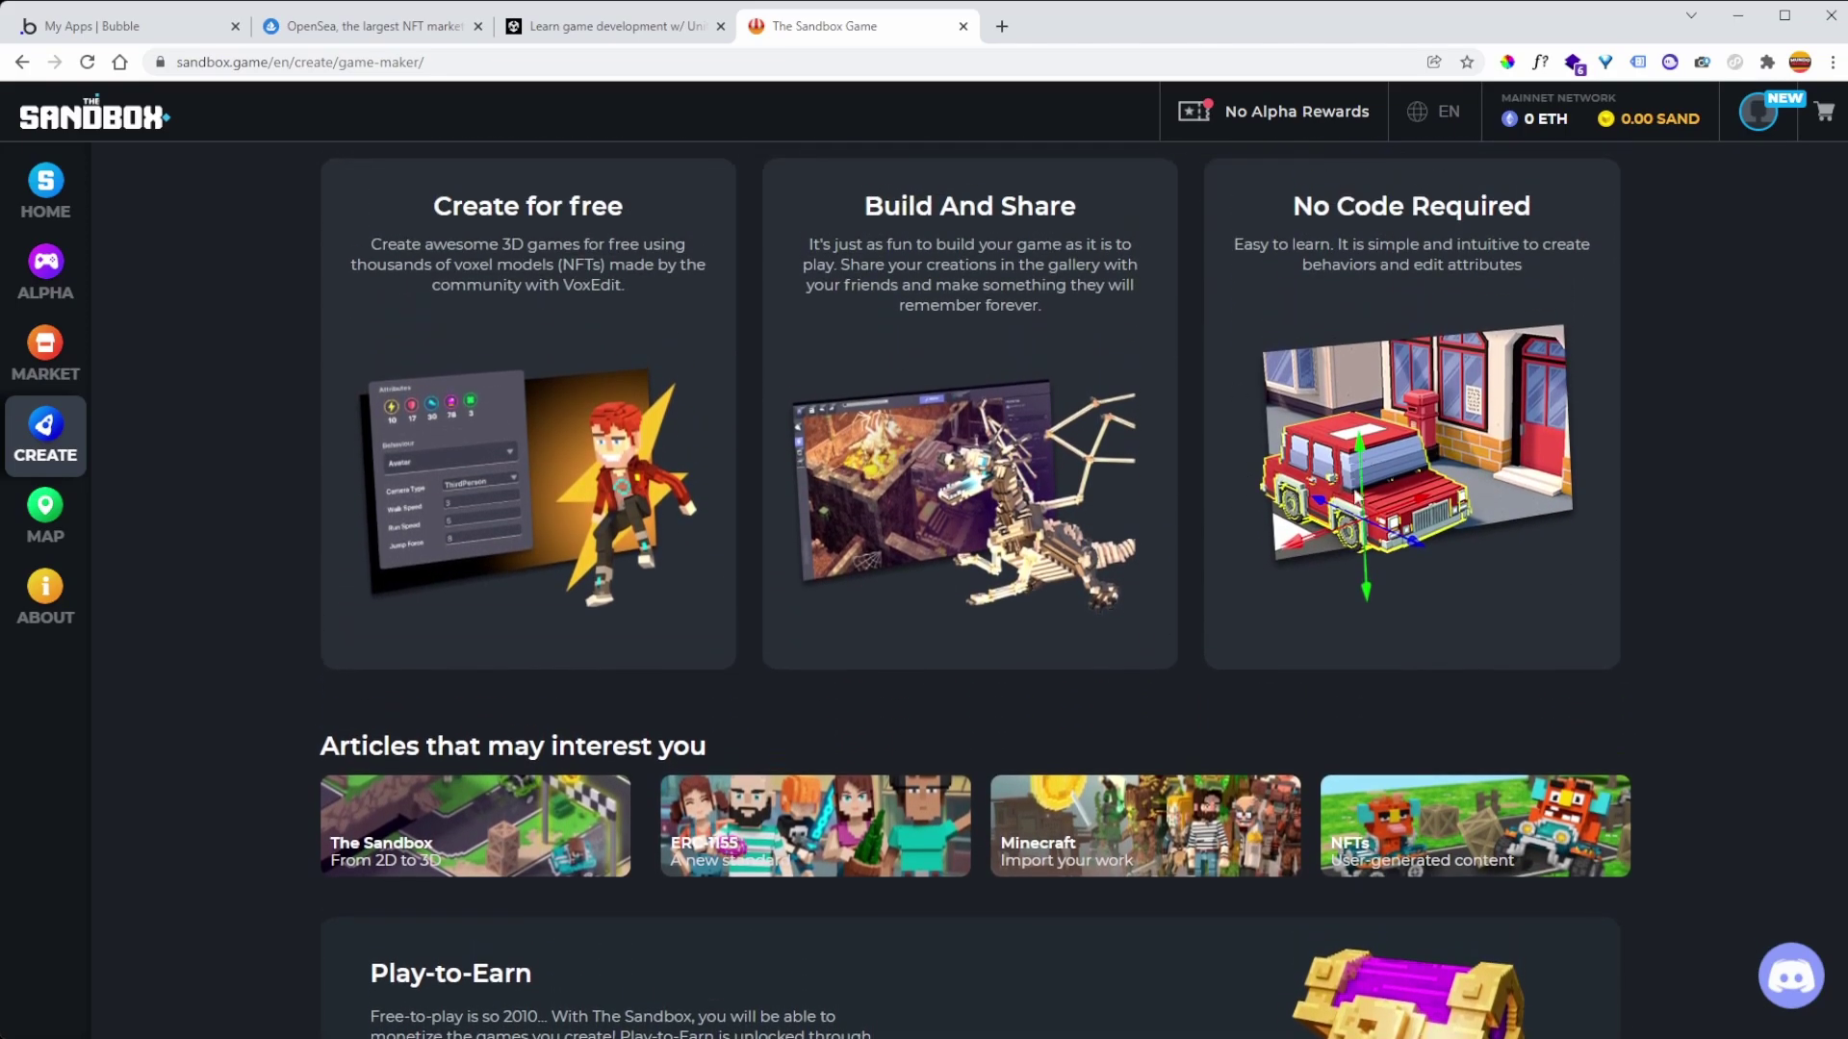
scroll(1257, 551, up, 3)
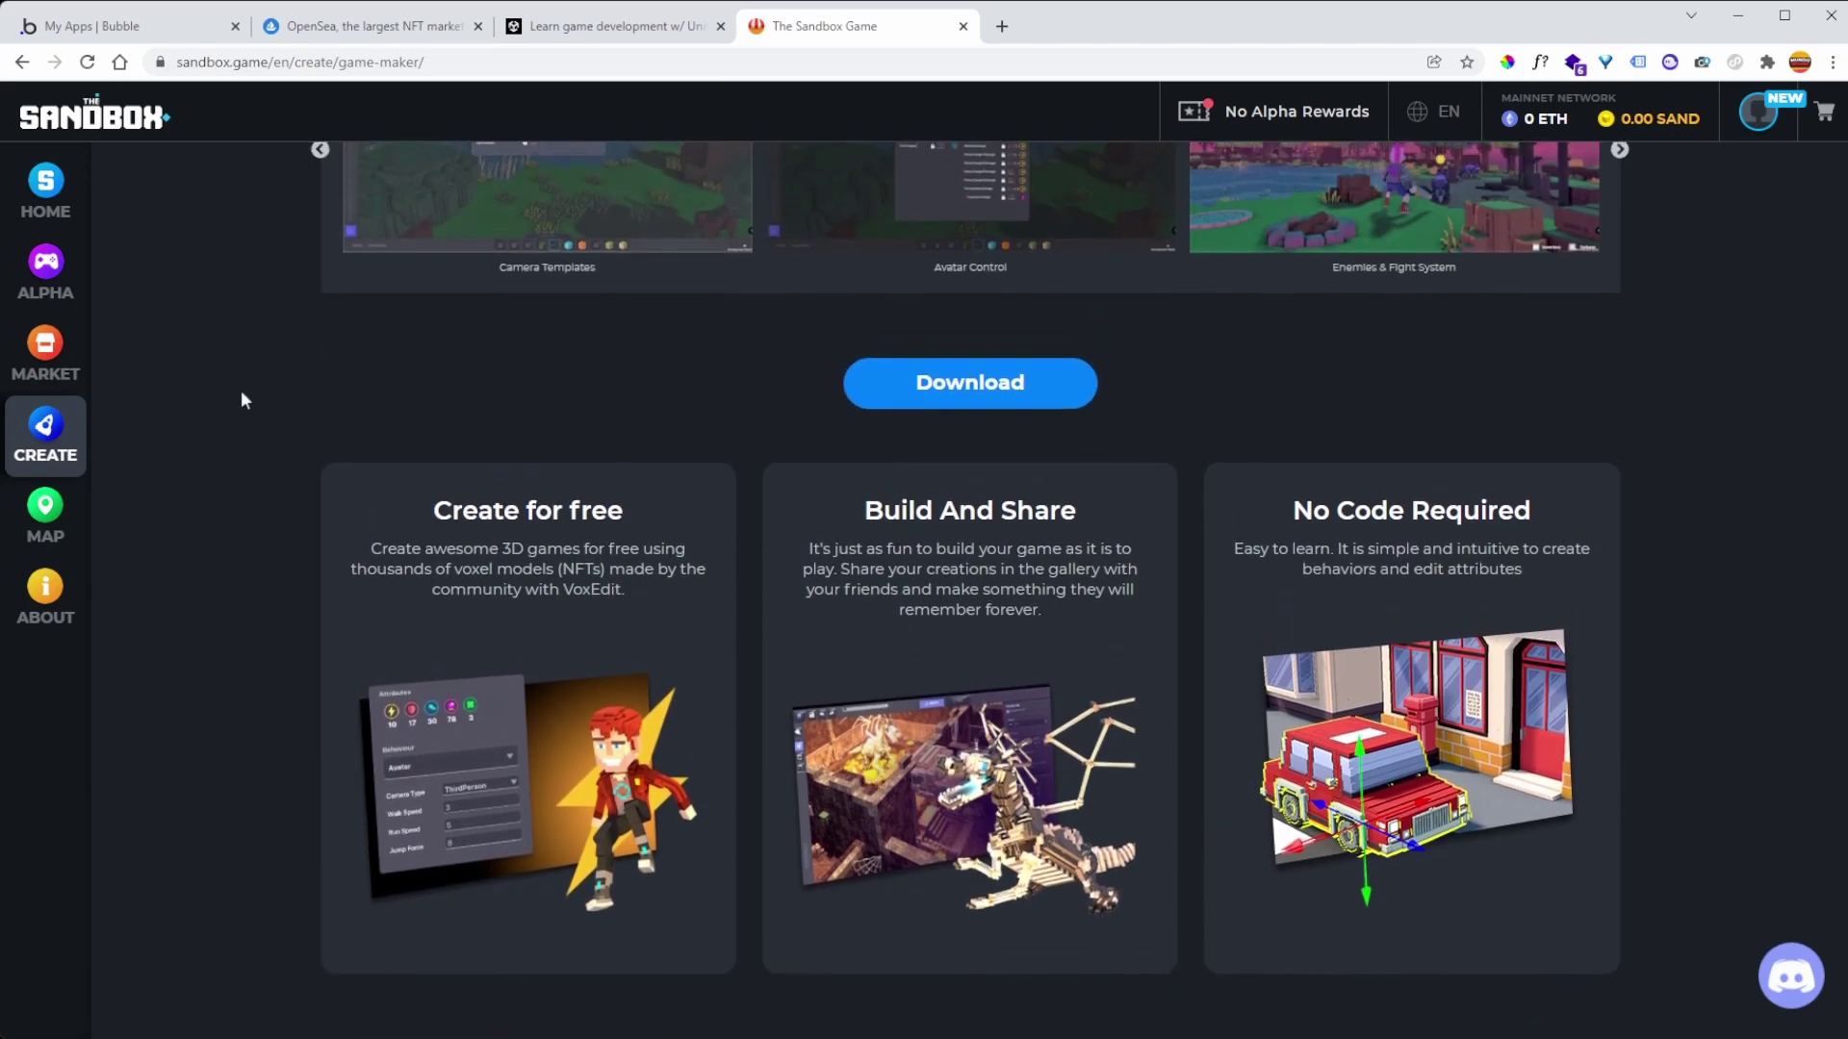
- Open The Sandbox's NFT marketplace and browse the NFTs For Sale and NFTs Entities listings
click(45, 354)
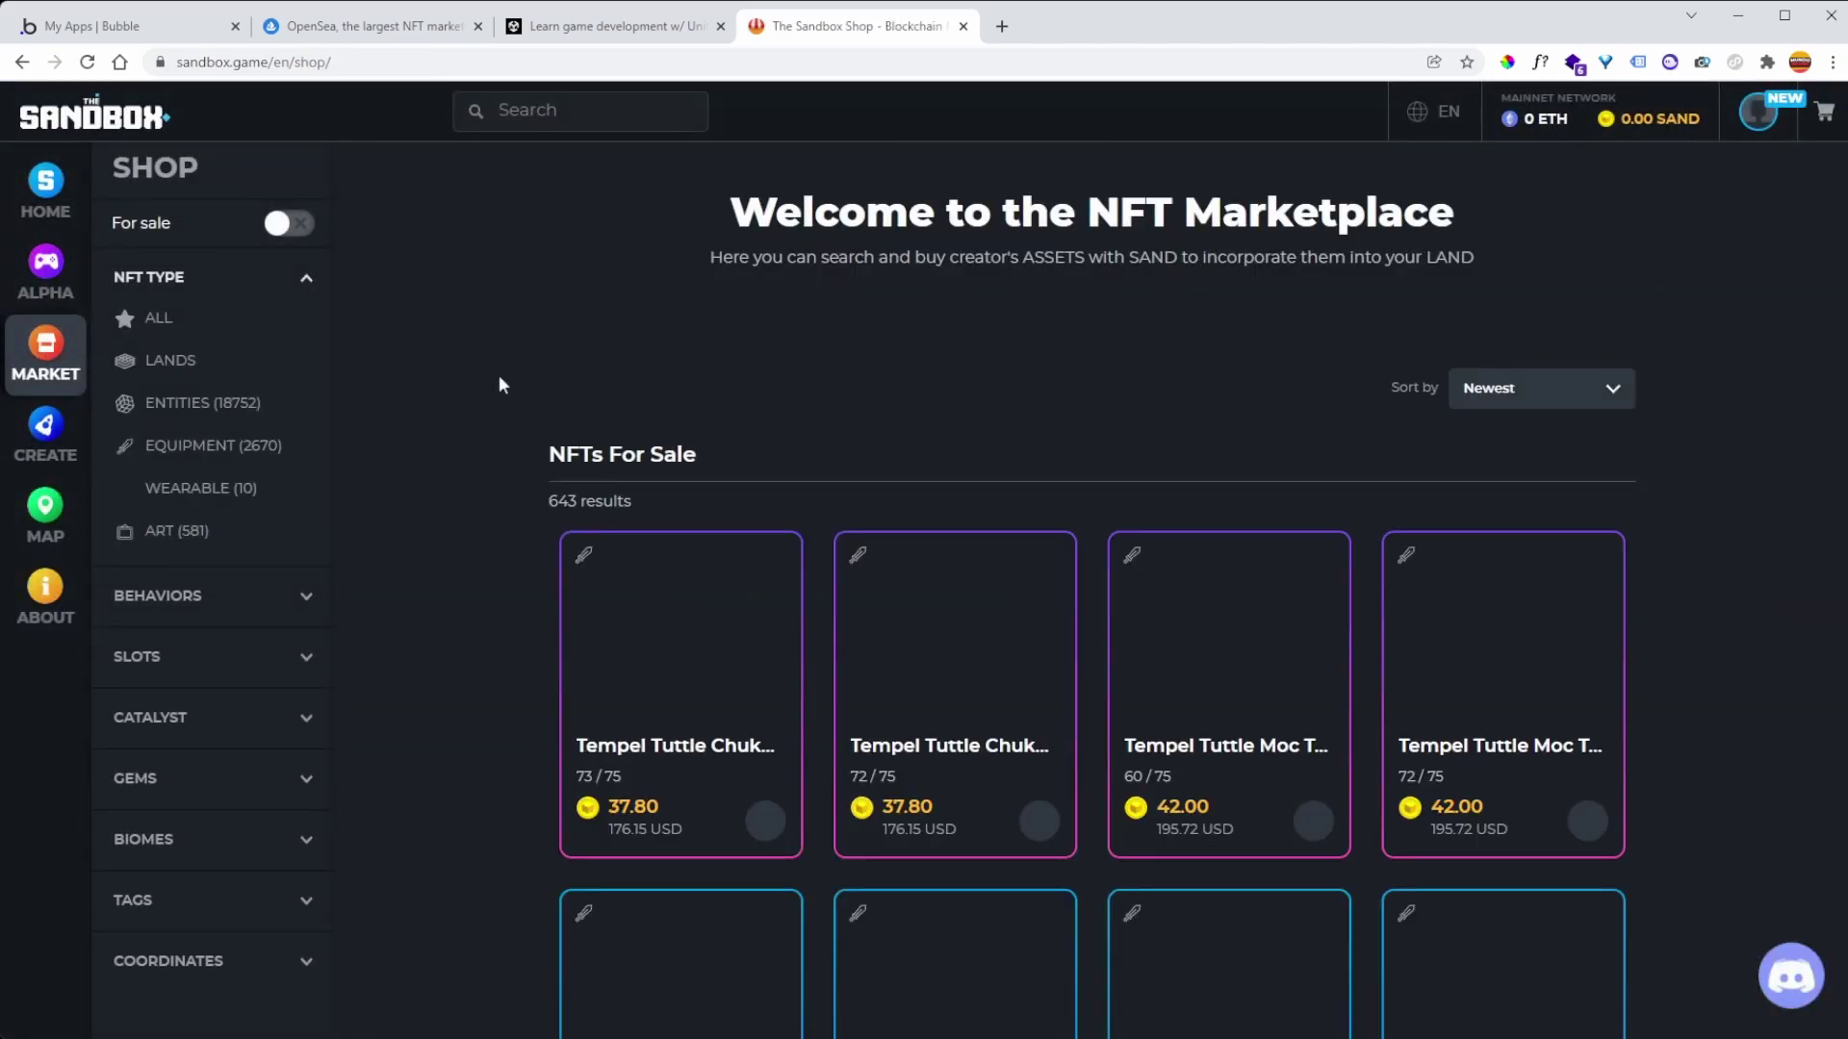
scroll(511, 417, down, 3)
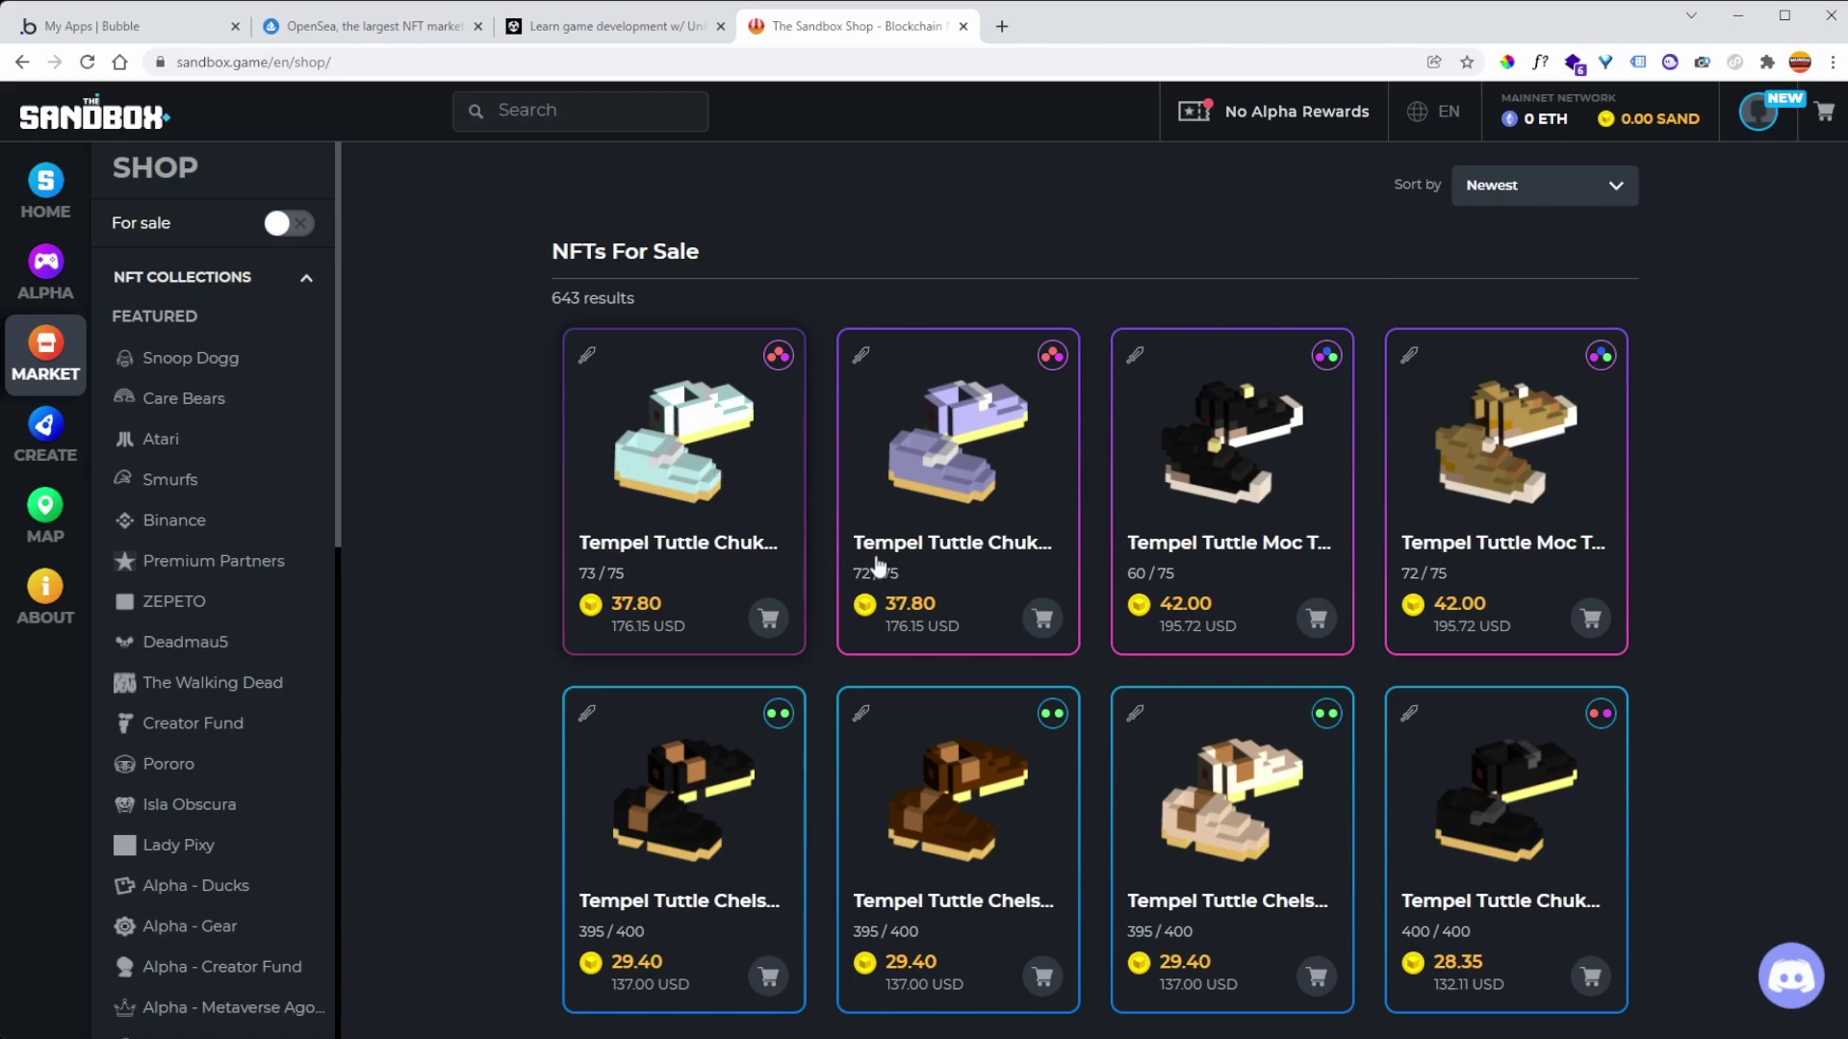
scroll(931, 612, down, 12)
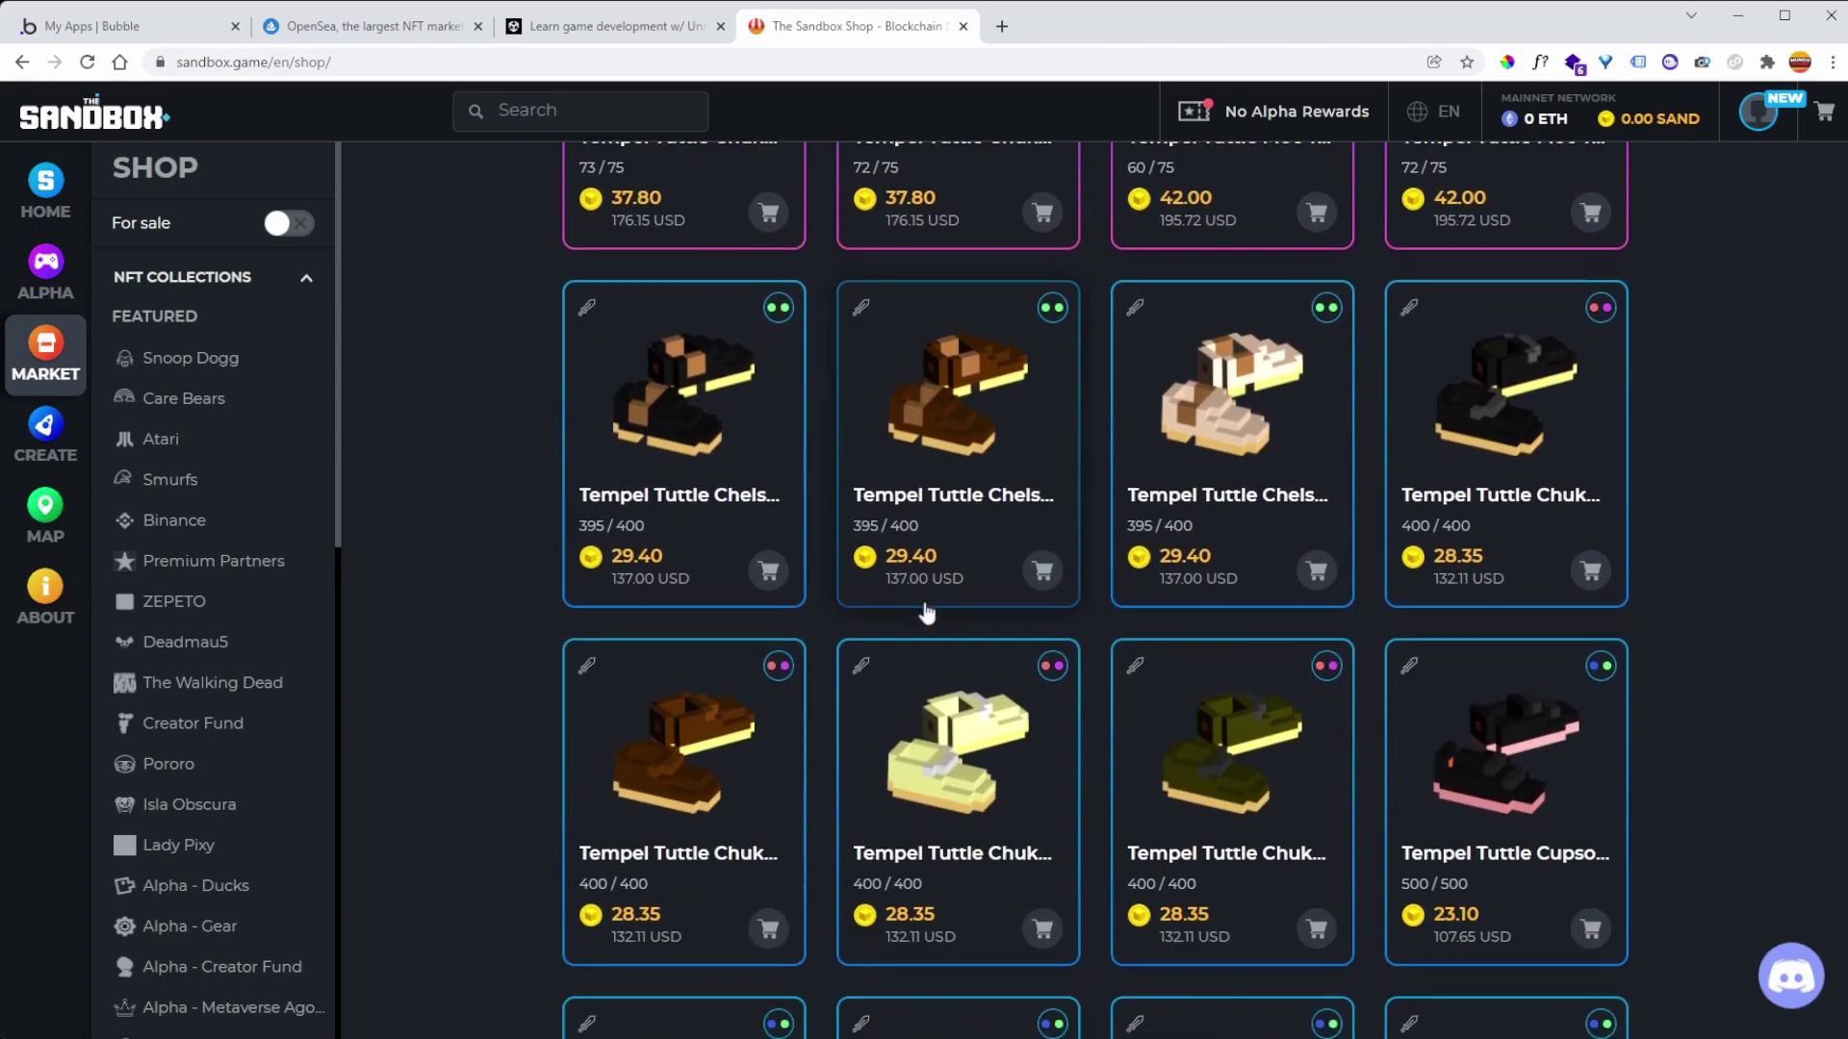
scroll(1087, 563, down, 10)
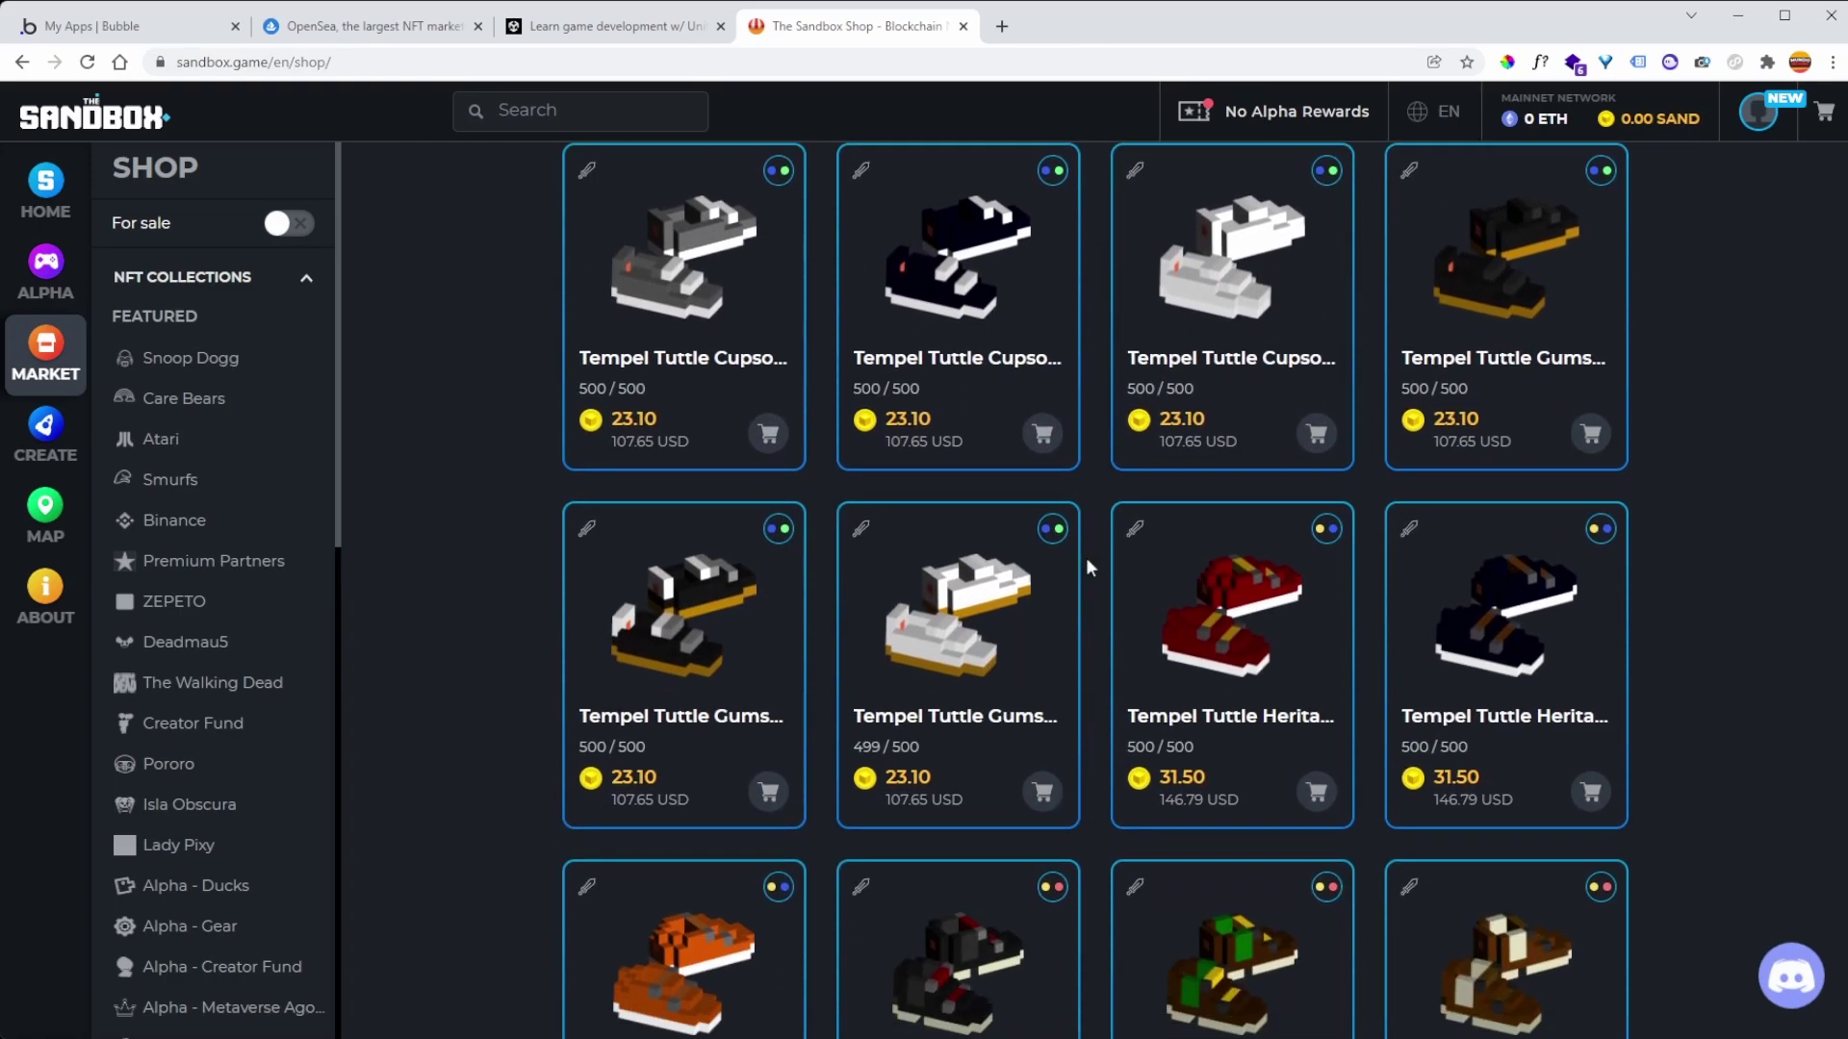
scroll(1088, 567, down, 1)
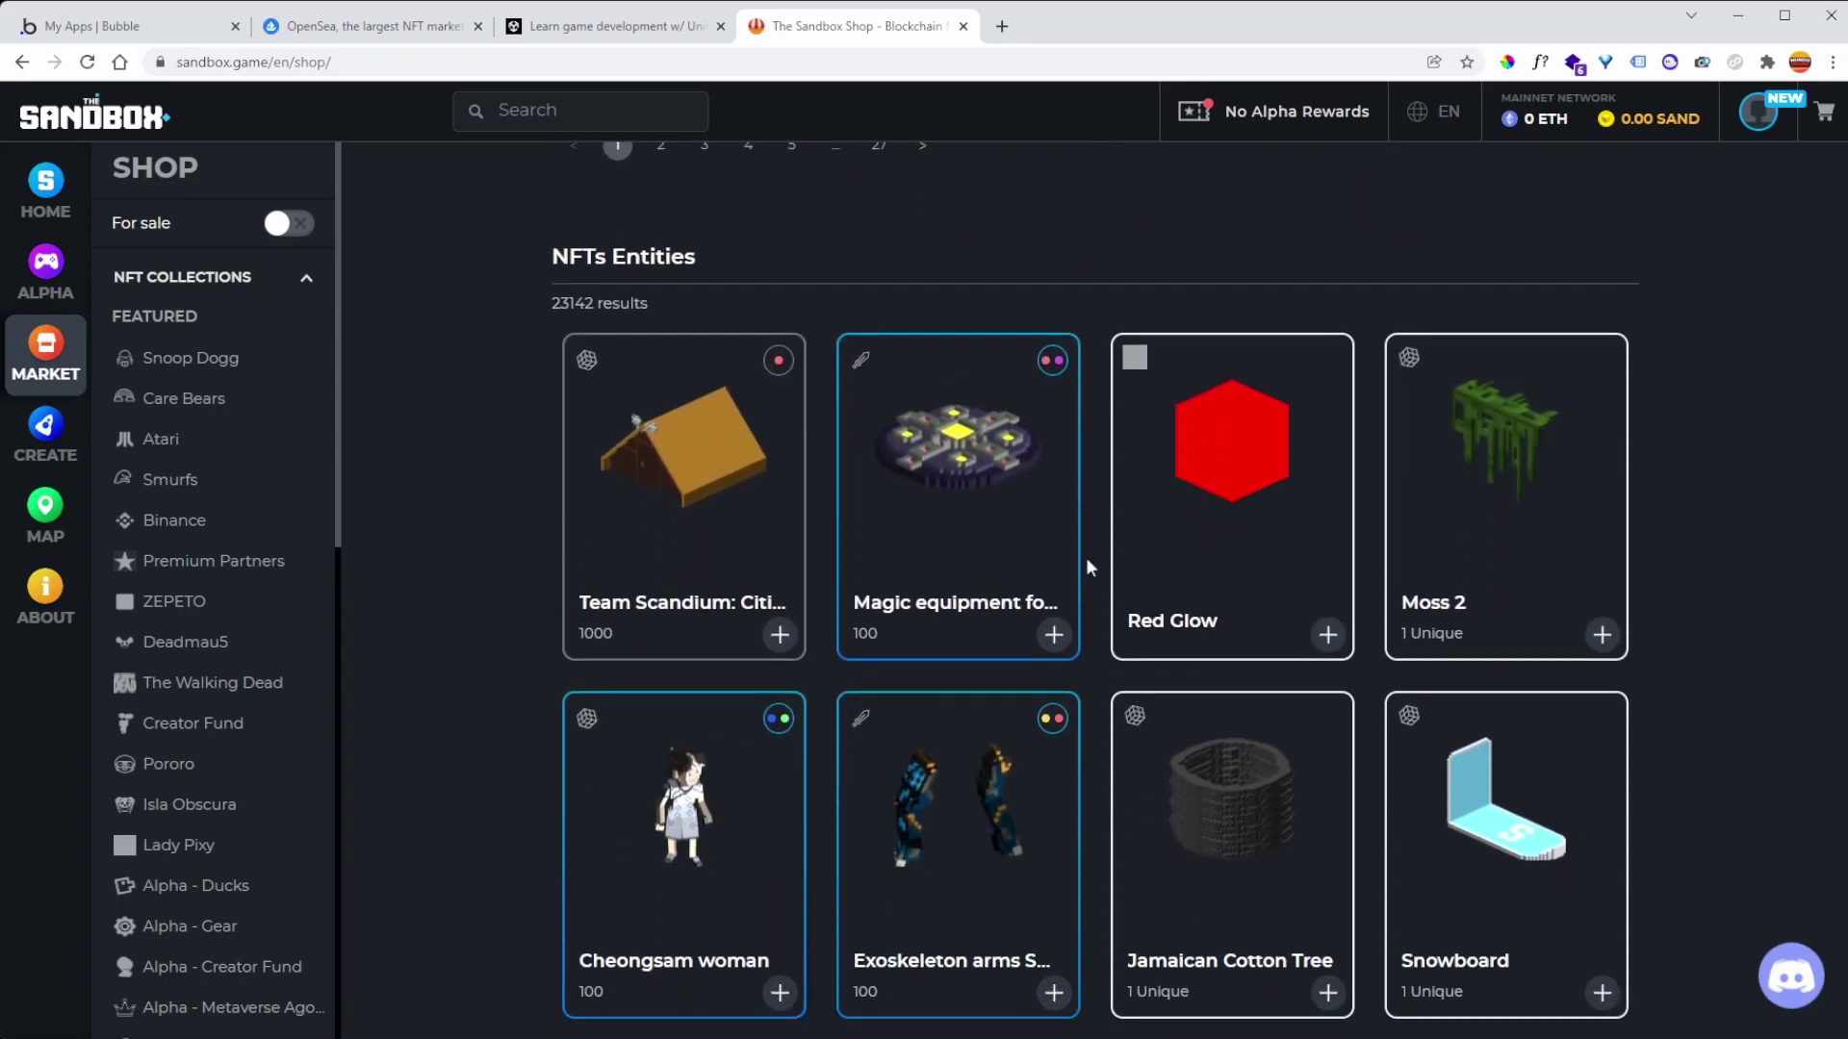
scroll(1198, 594, down, 2)
scroll(957, 598, down, 1)
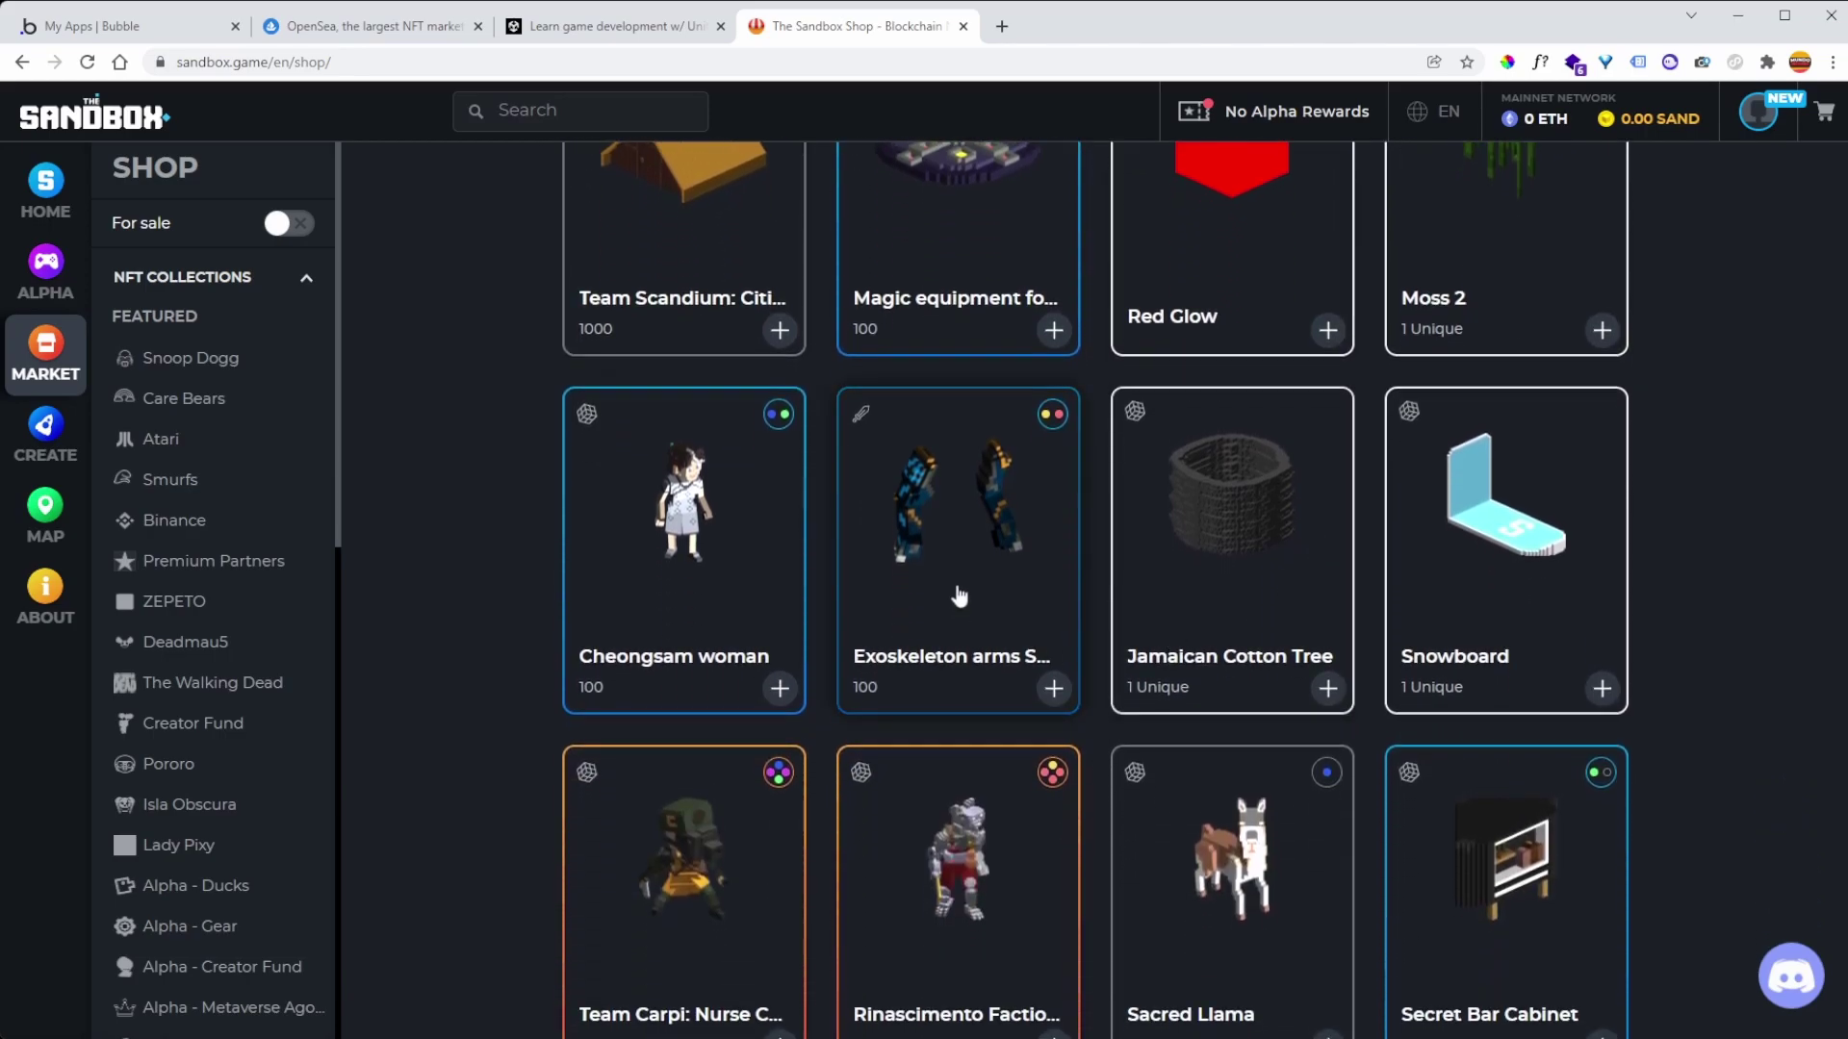
scroll(1113, 654, down, 5)
scroll(1107, 637, down, 6)
scroll(1101, 635, up, 20)
scroll(1093, 648, up, 5)
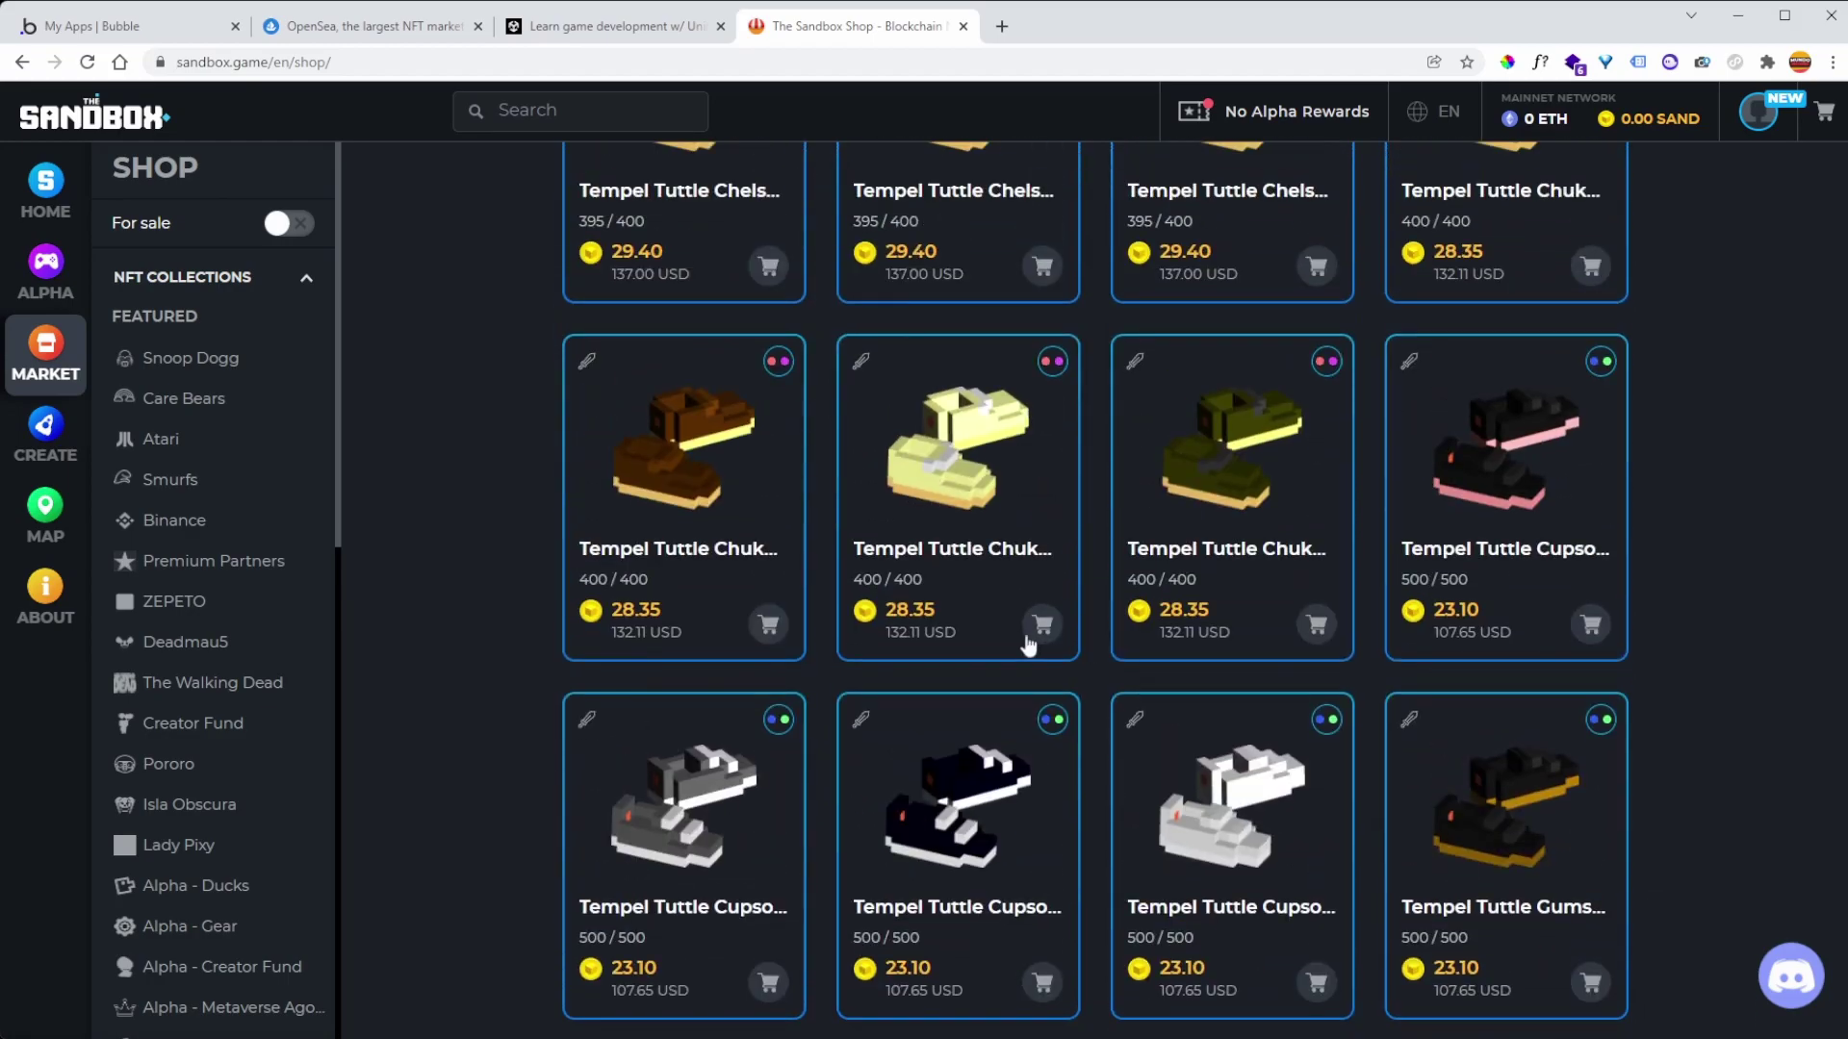
scroll(1078, 587, up, 5)
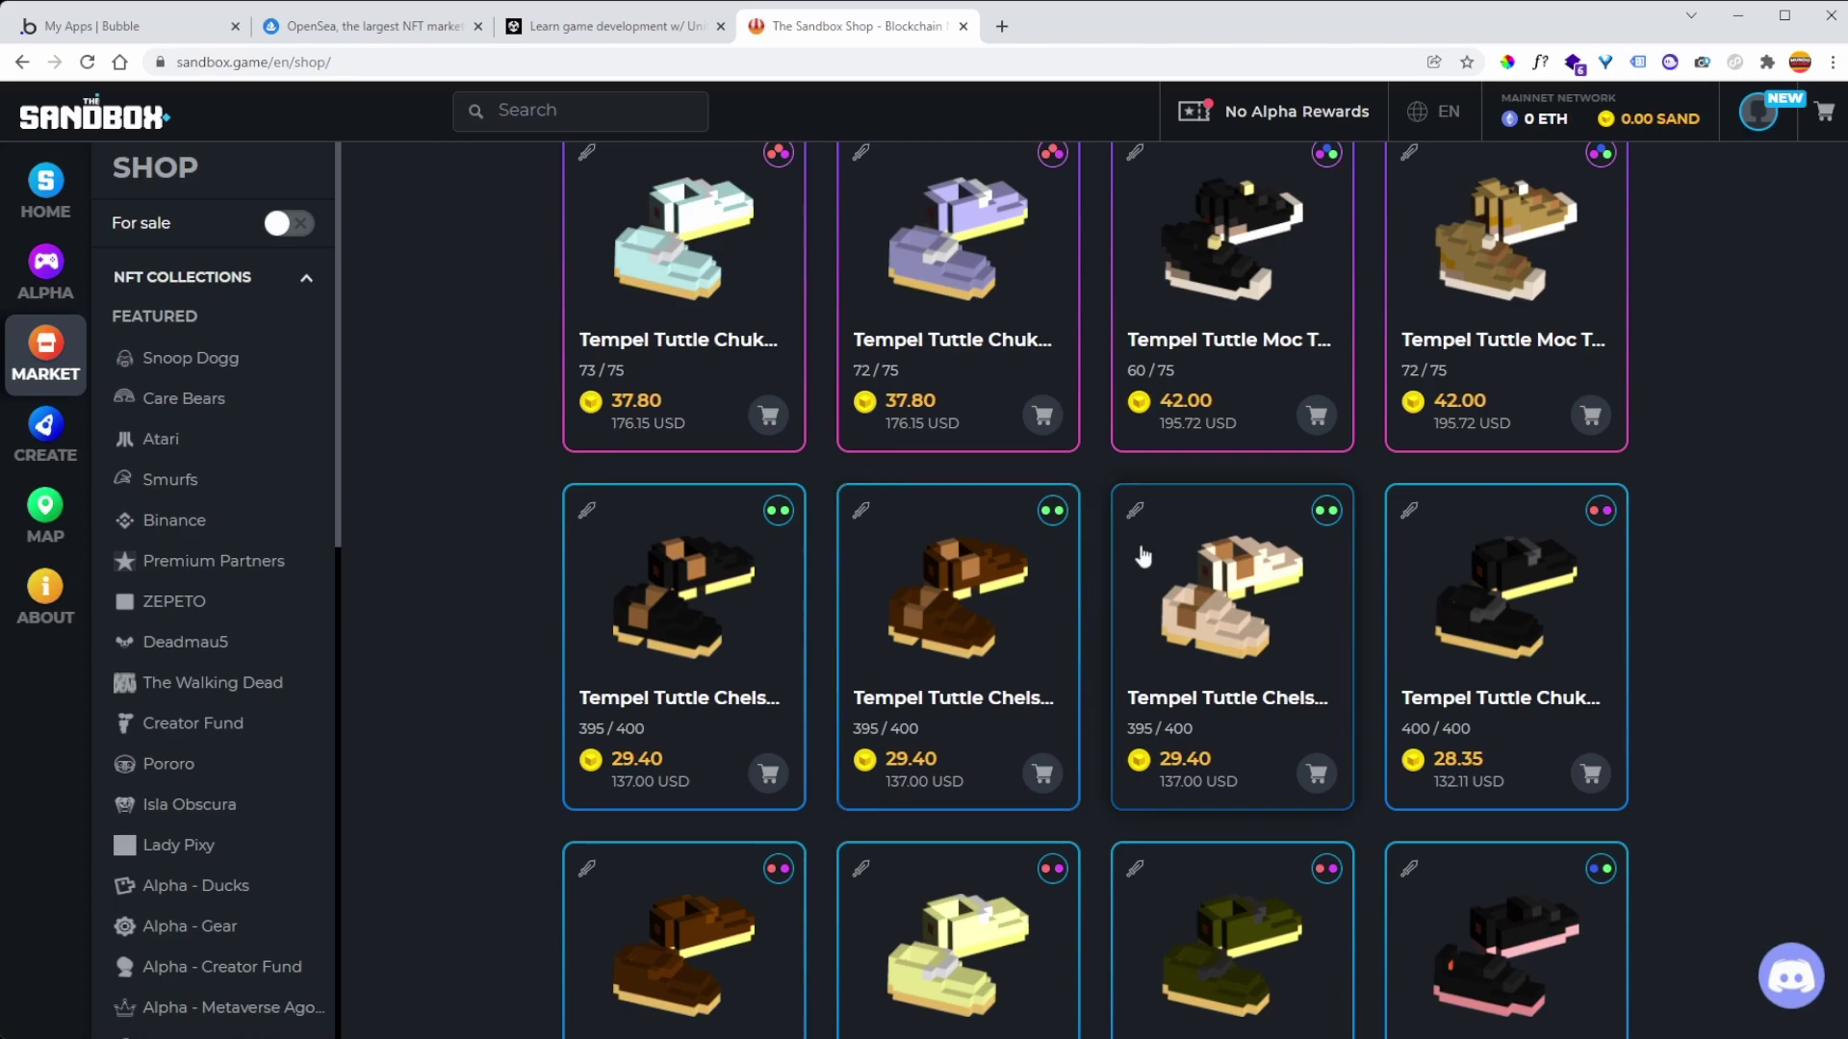
- Open the Chichin Itsa light asset from the account's inventory and rotate its 3D model to inspect it
click(1771, 134)
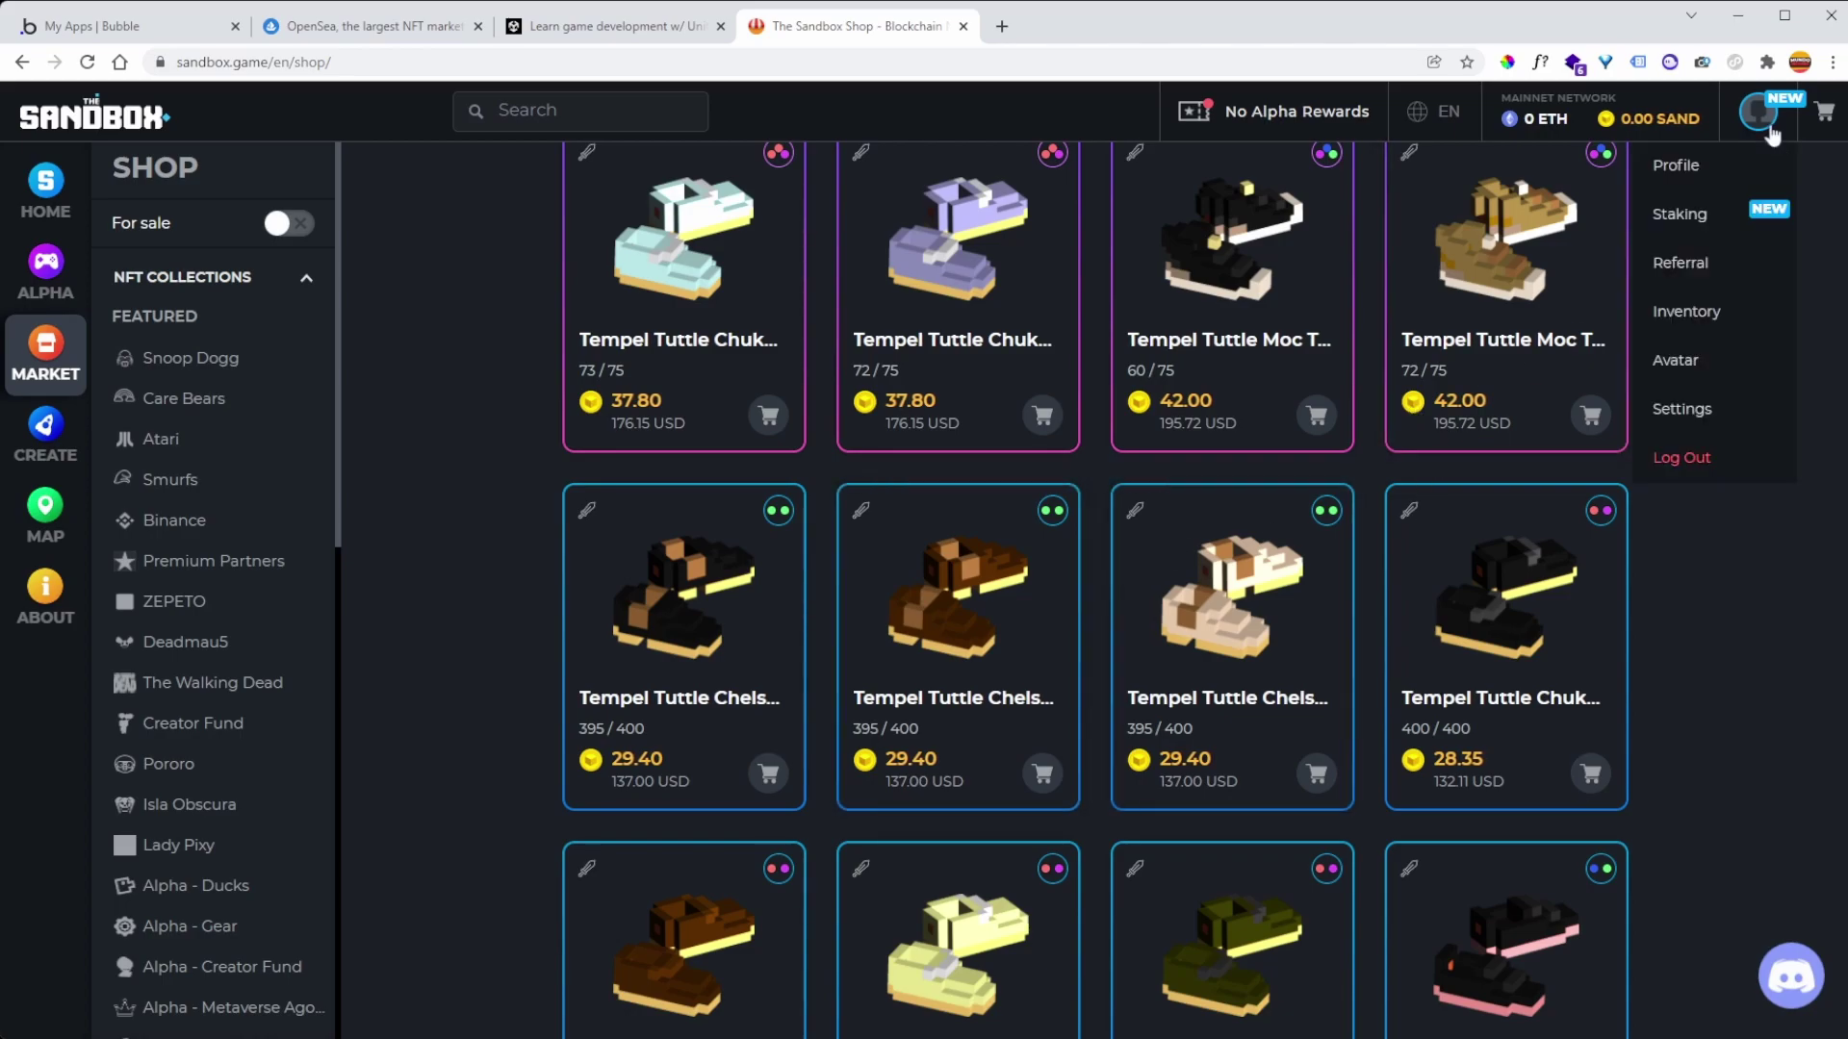
click(1671, 305)
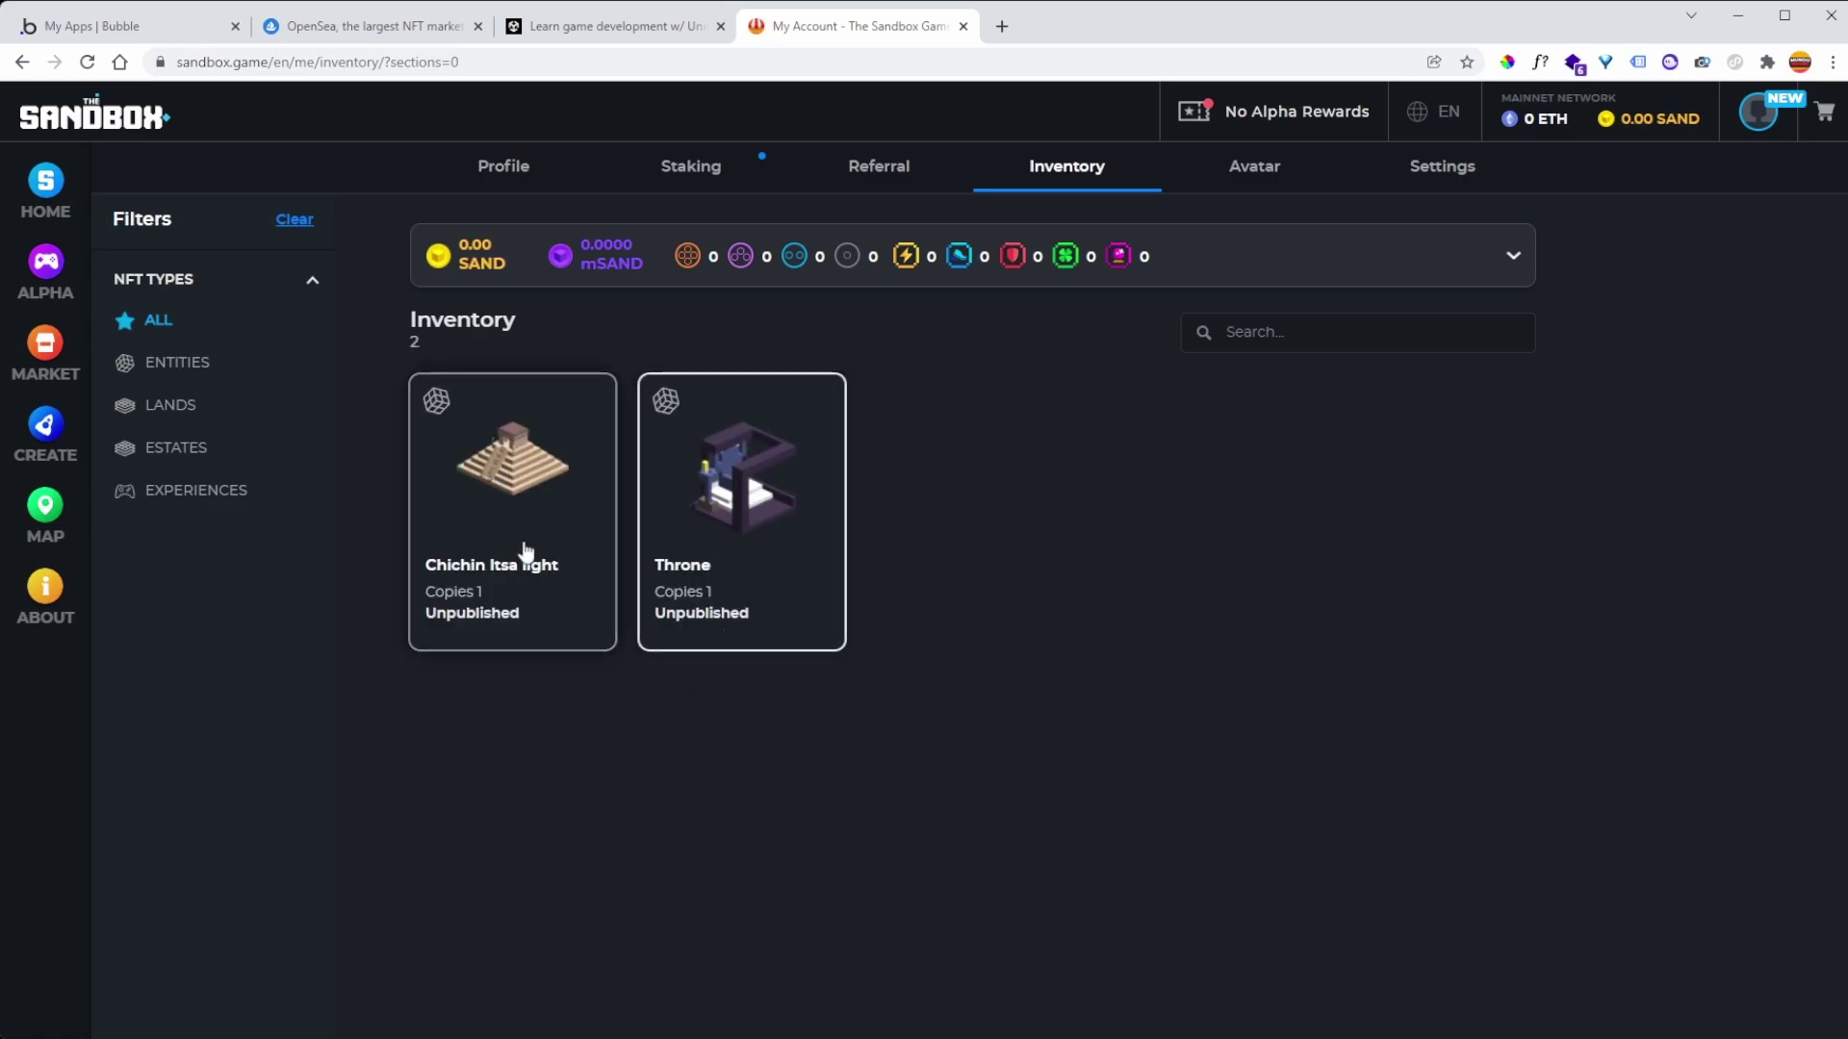
click(556, 635)
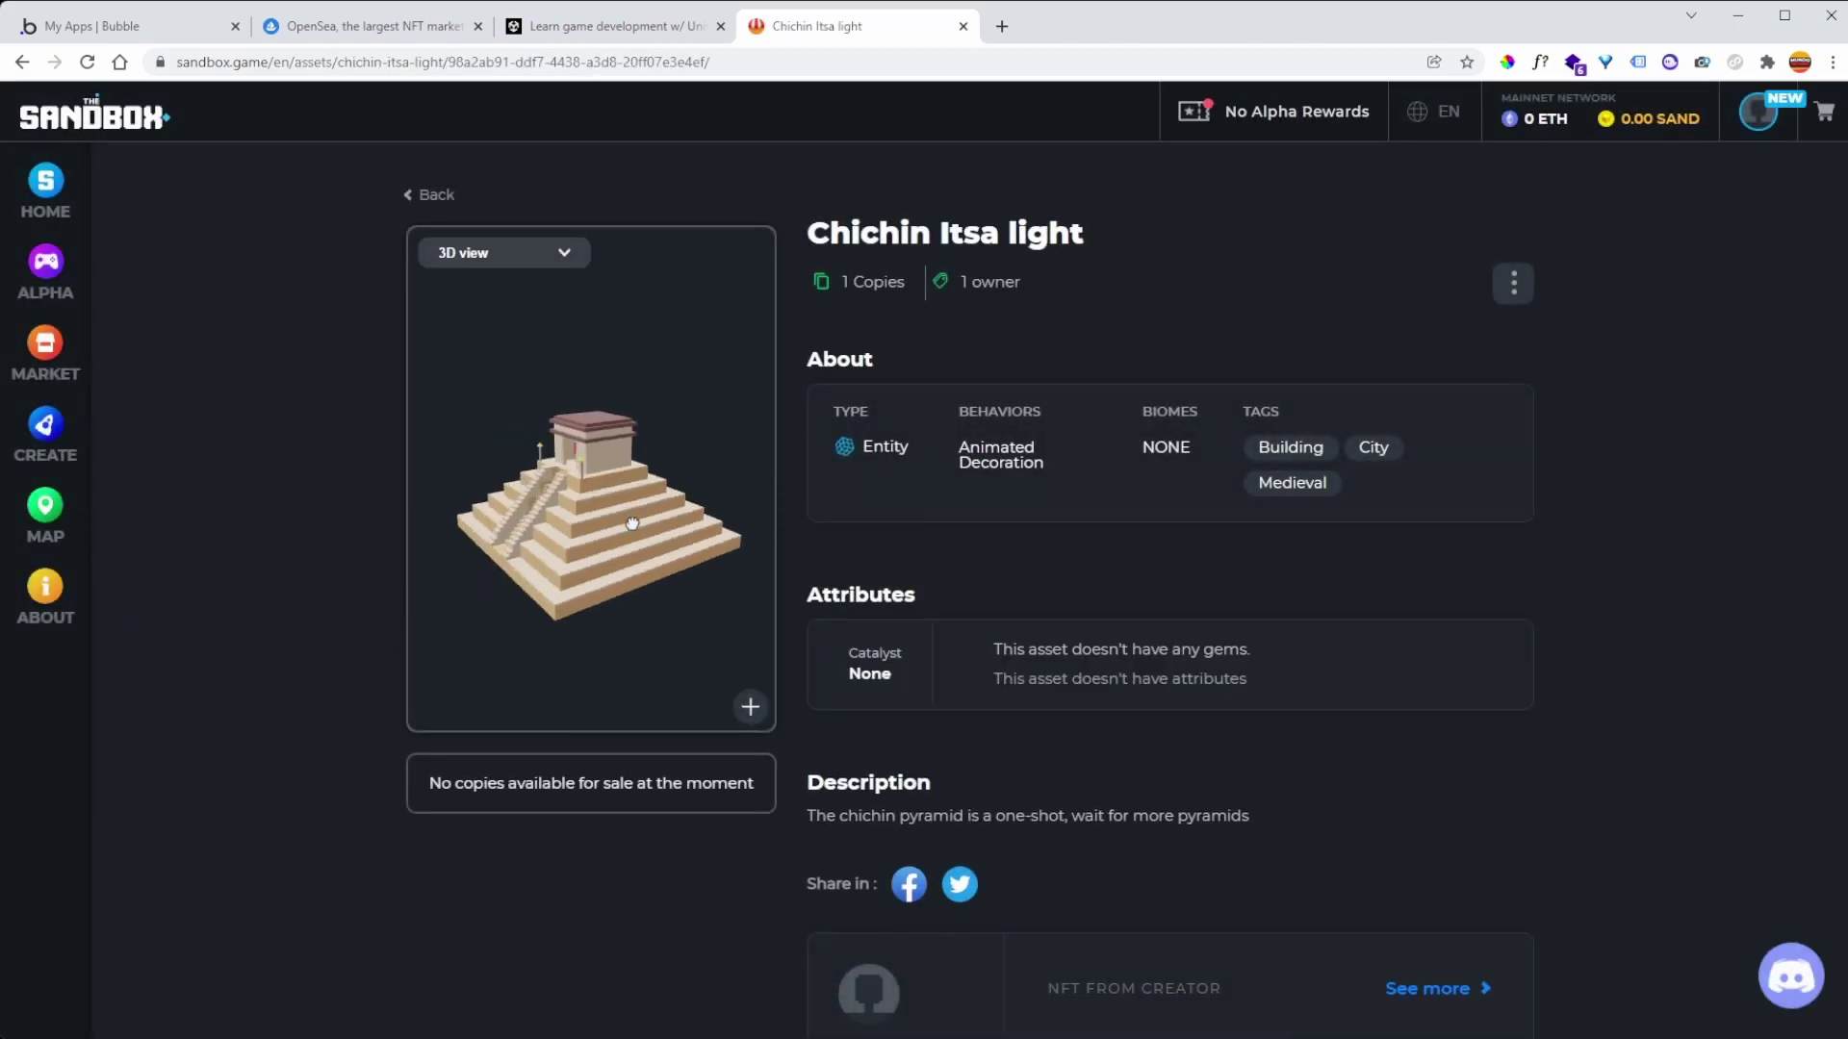
drag(598, 494, 588, 541)
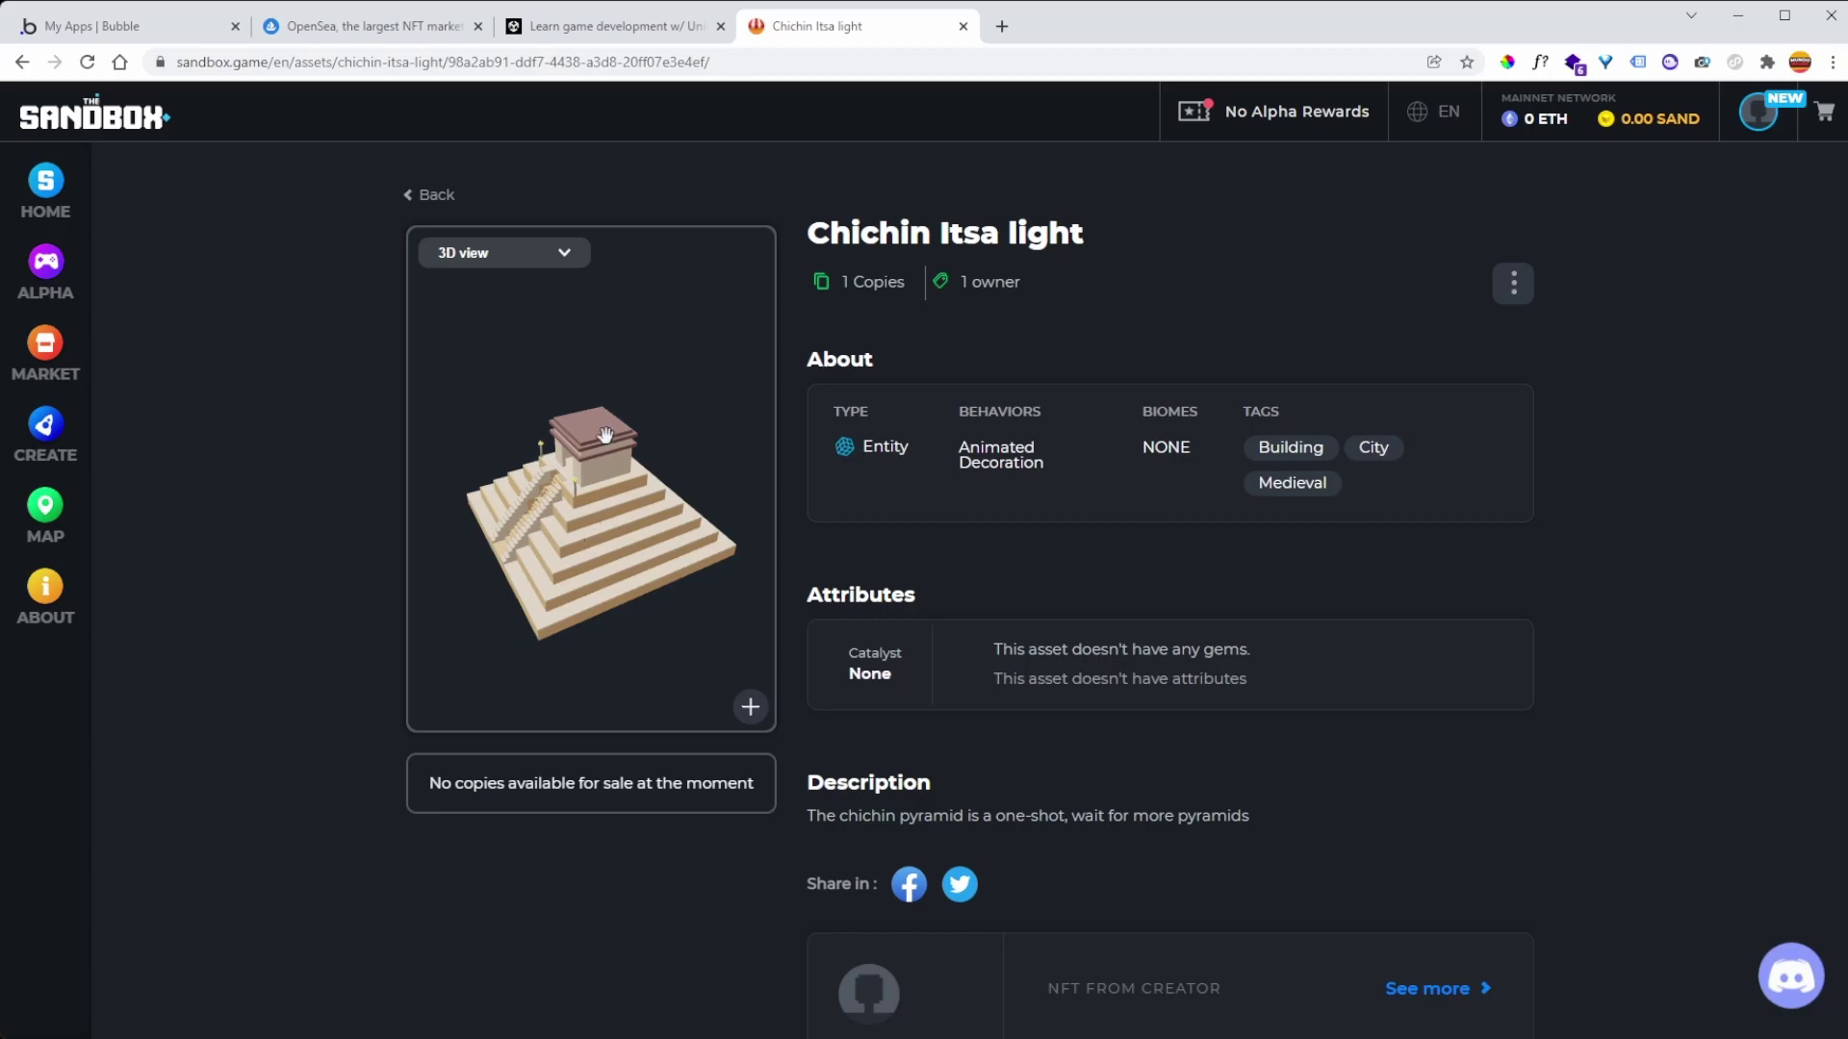
- Visit The Sandbox's home page and look through the Game Maker creation page down to its articles
click(45, 435)
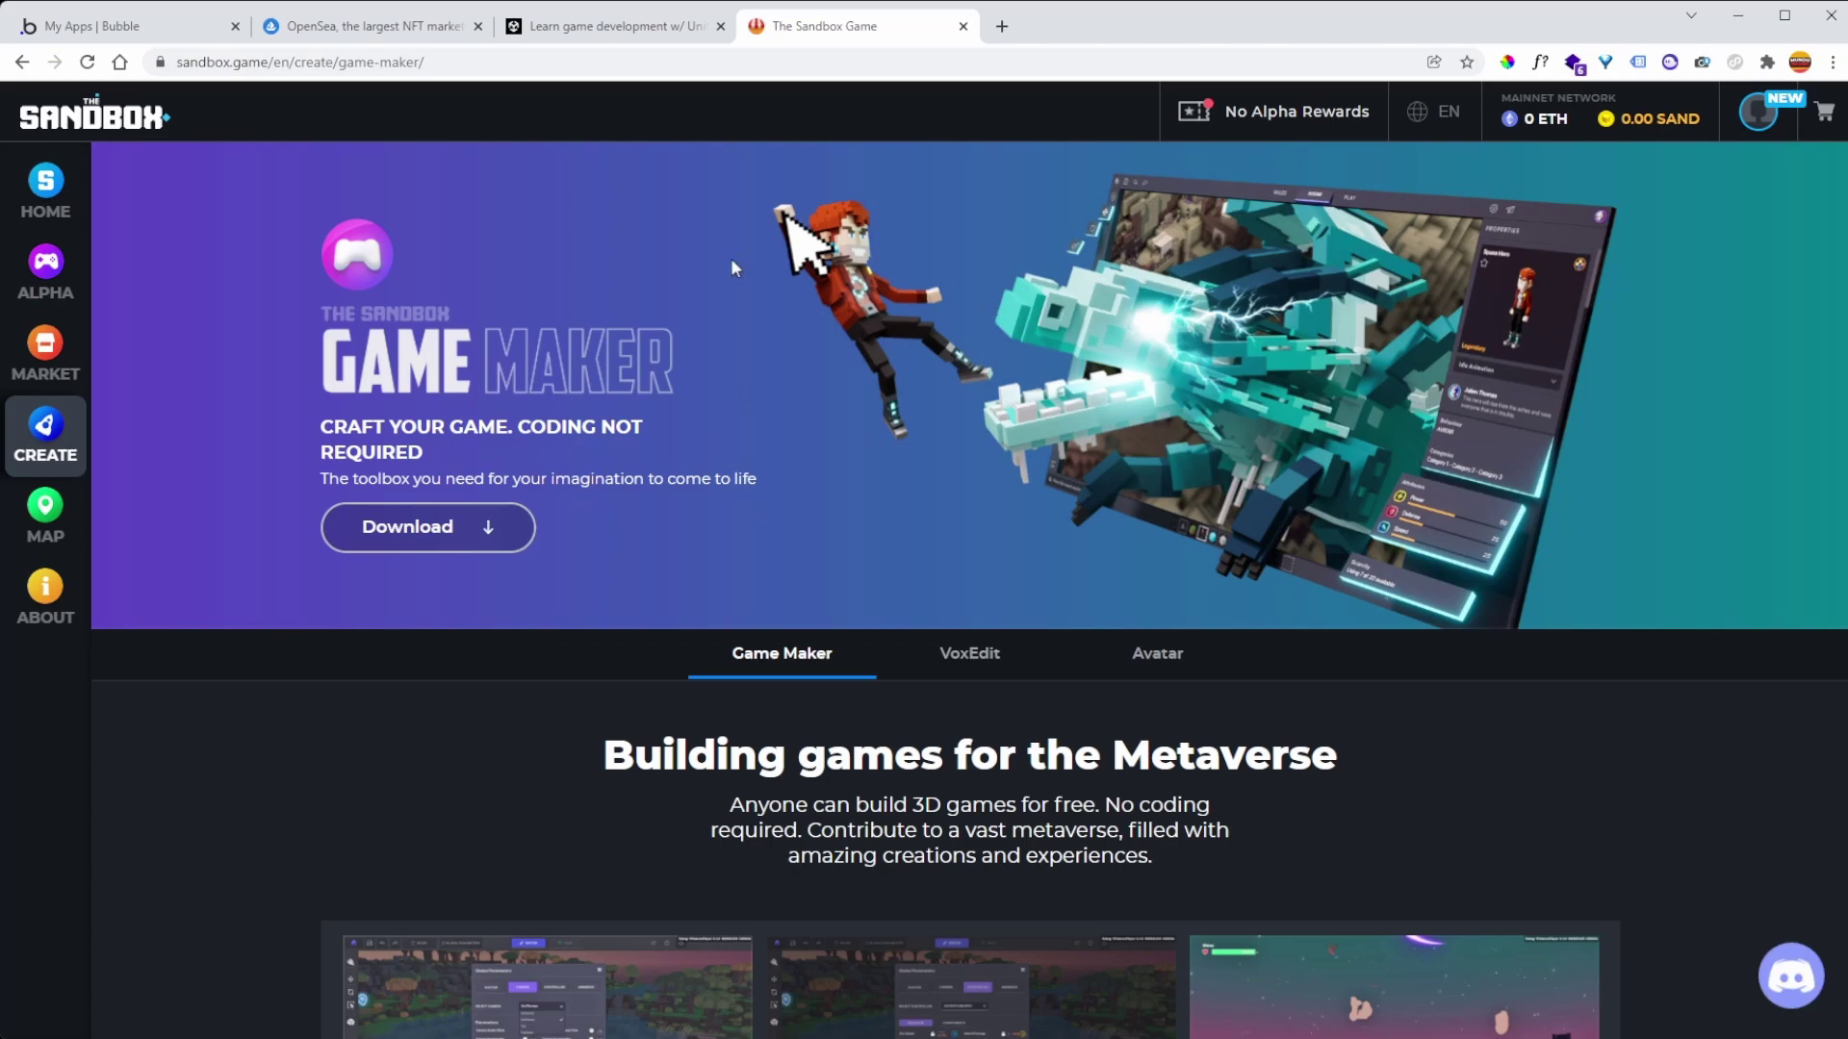
click(11, 180)
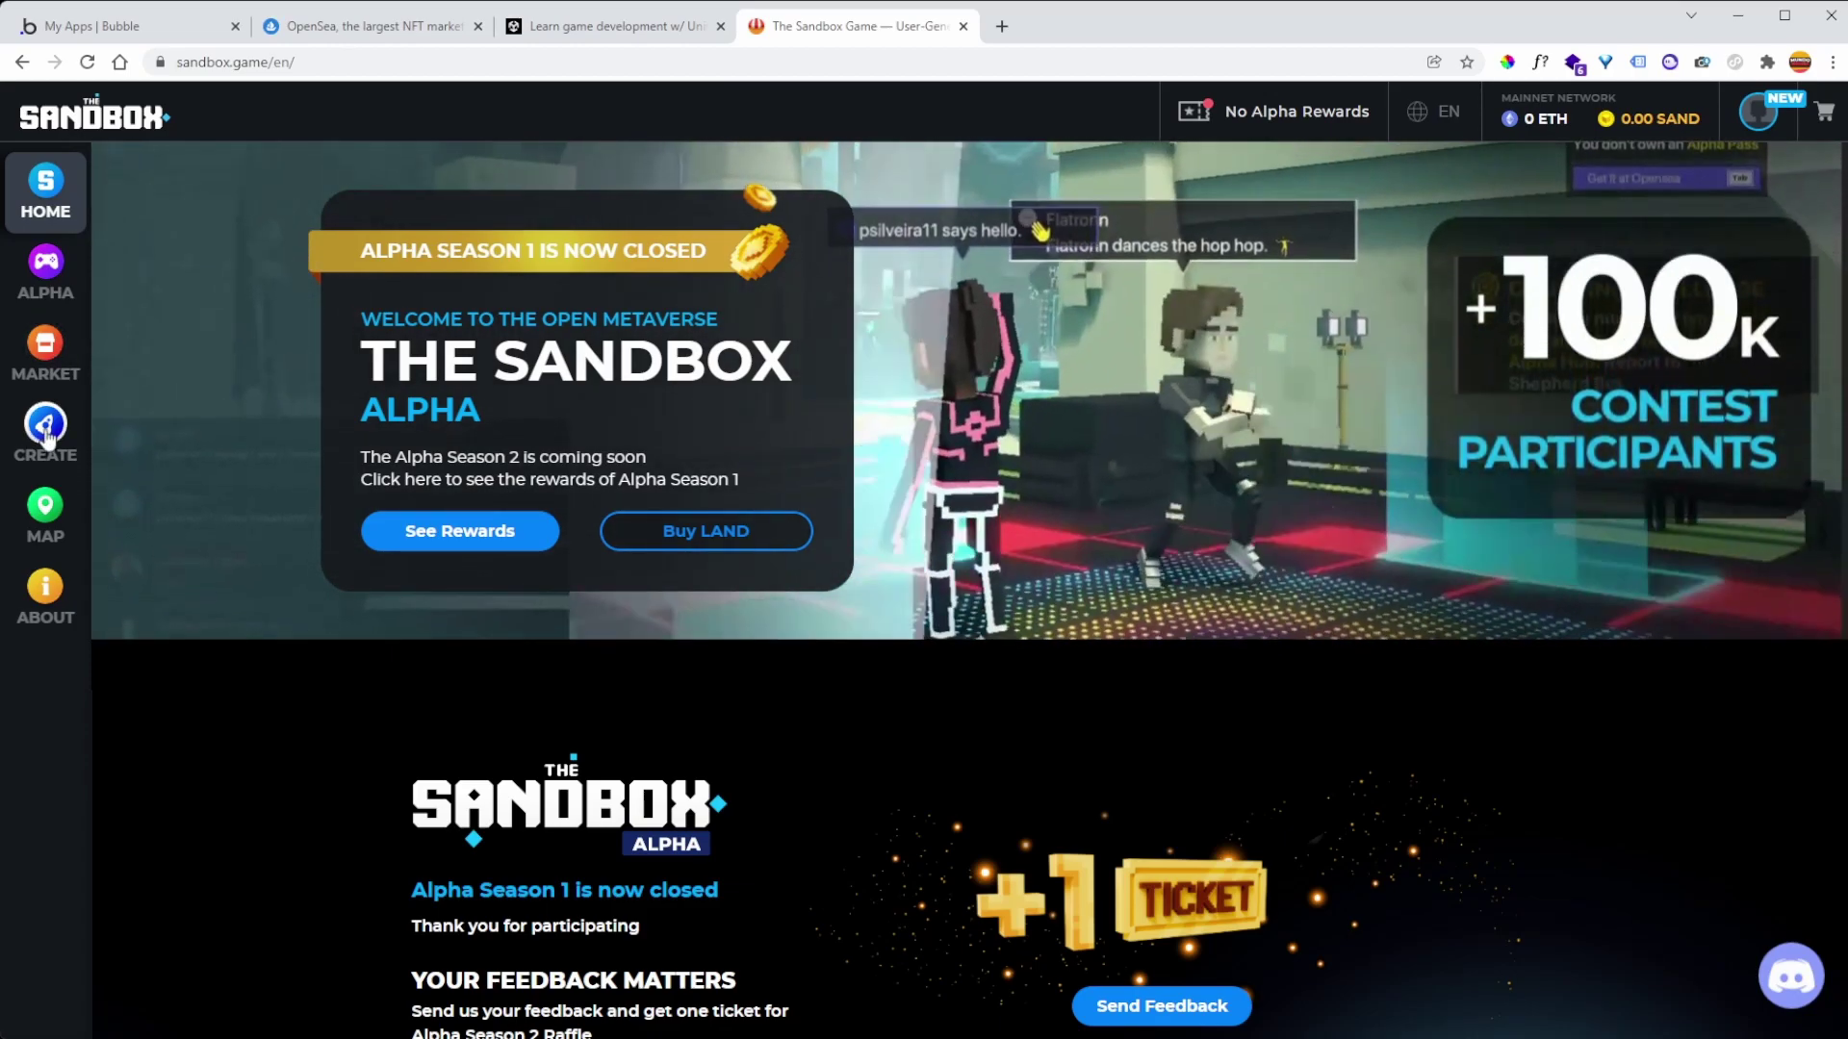
click(45, 434)
scroll(295, 482, down, 4)
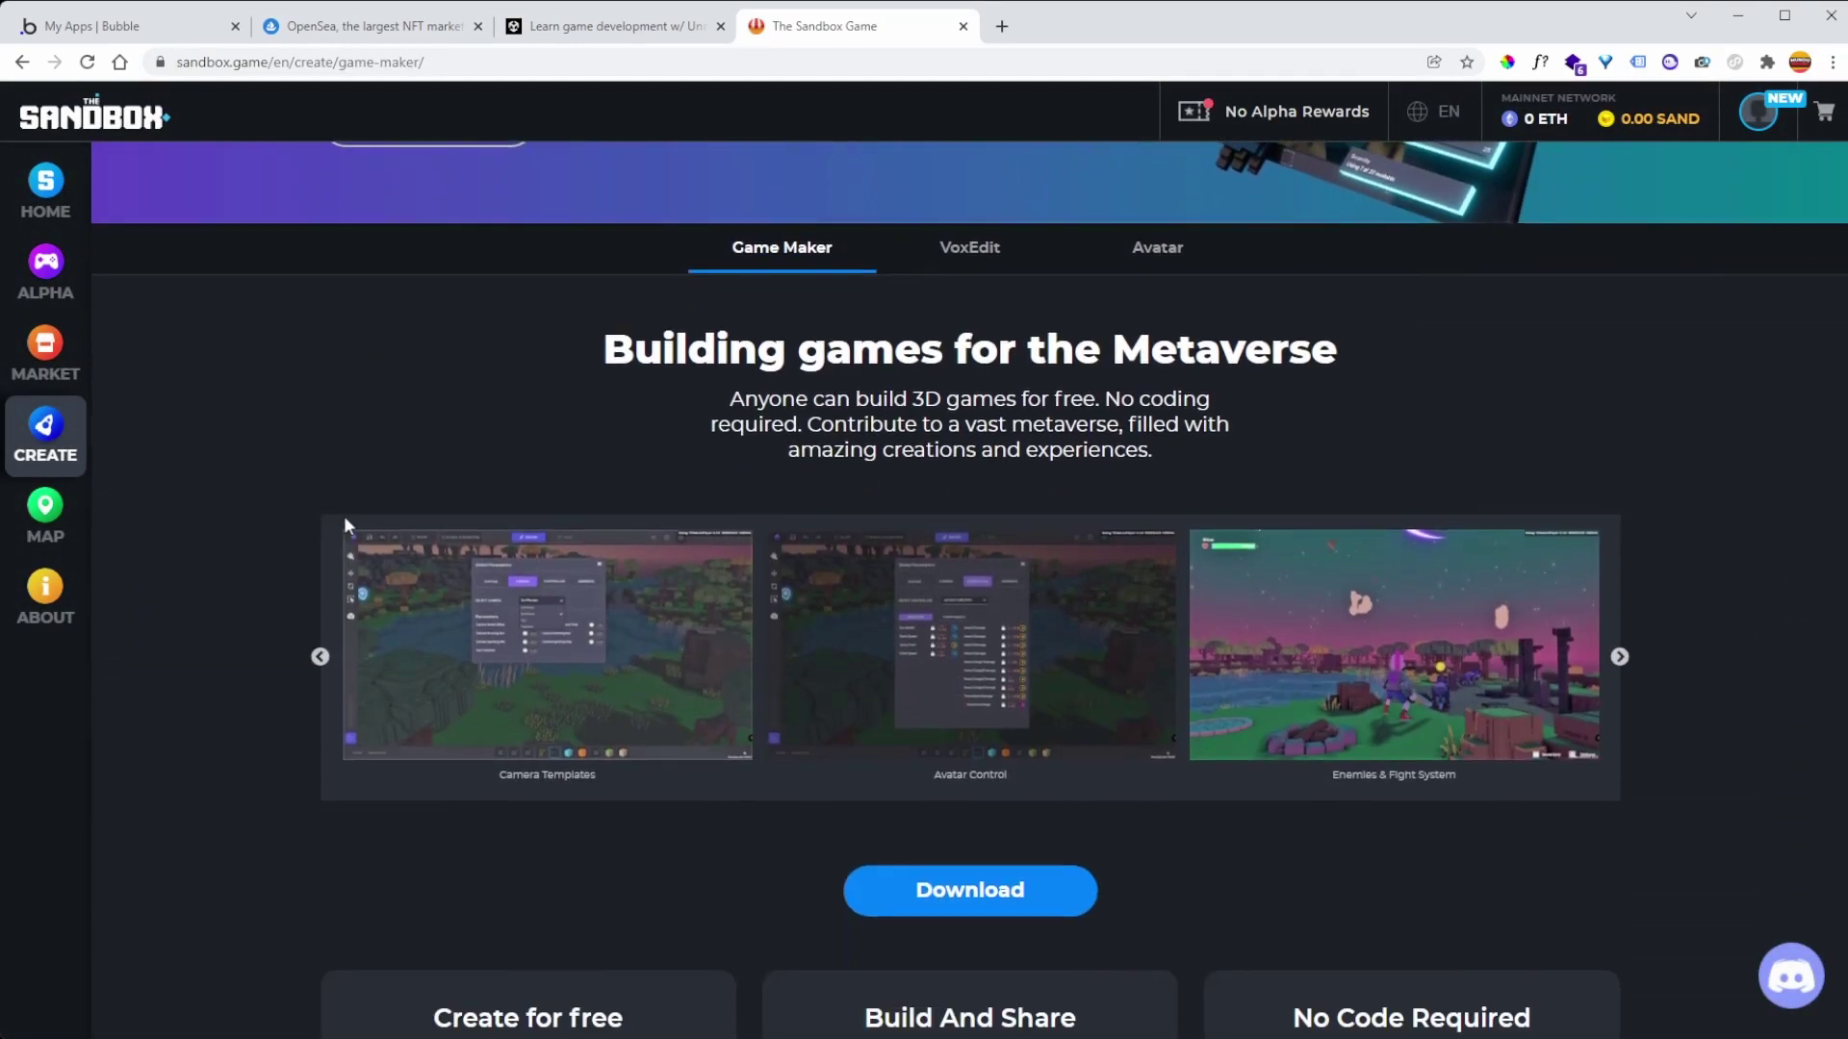
scroll(361, 508, down, 7)
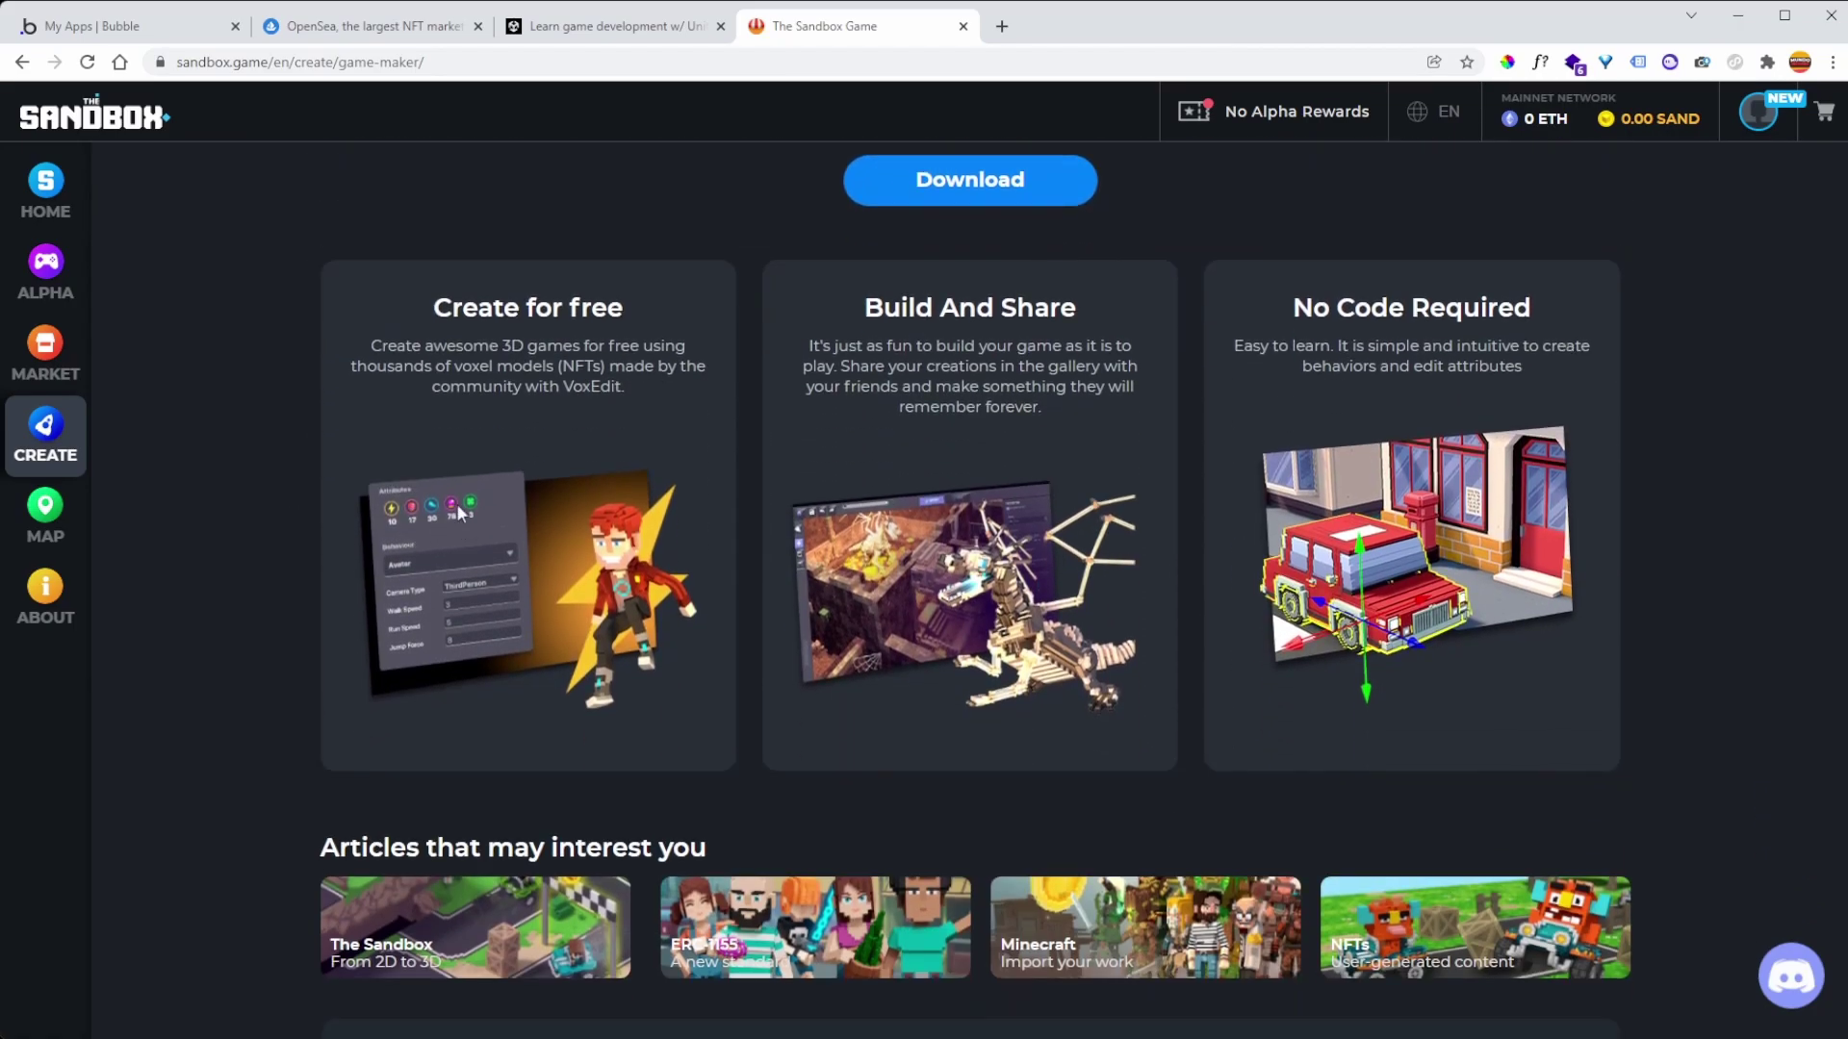
scroll(455, 501, down, 1)
scroll(454, 494, down, 3)
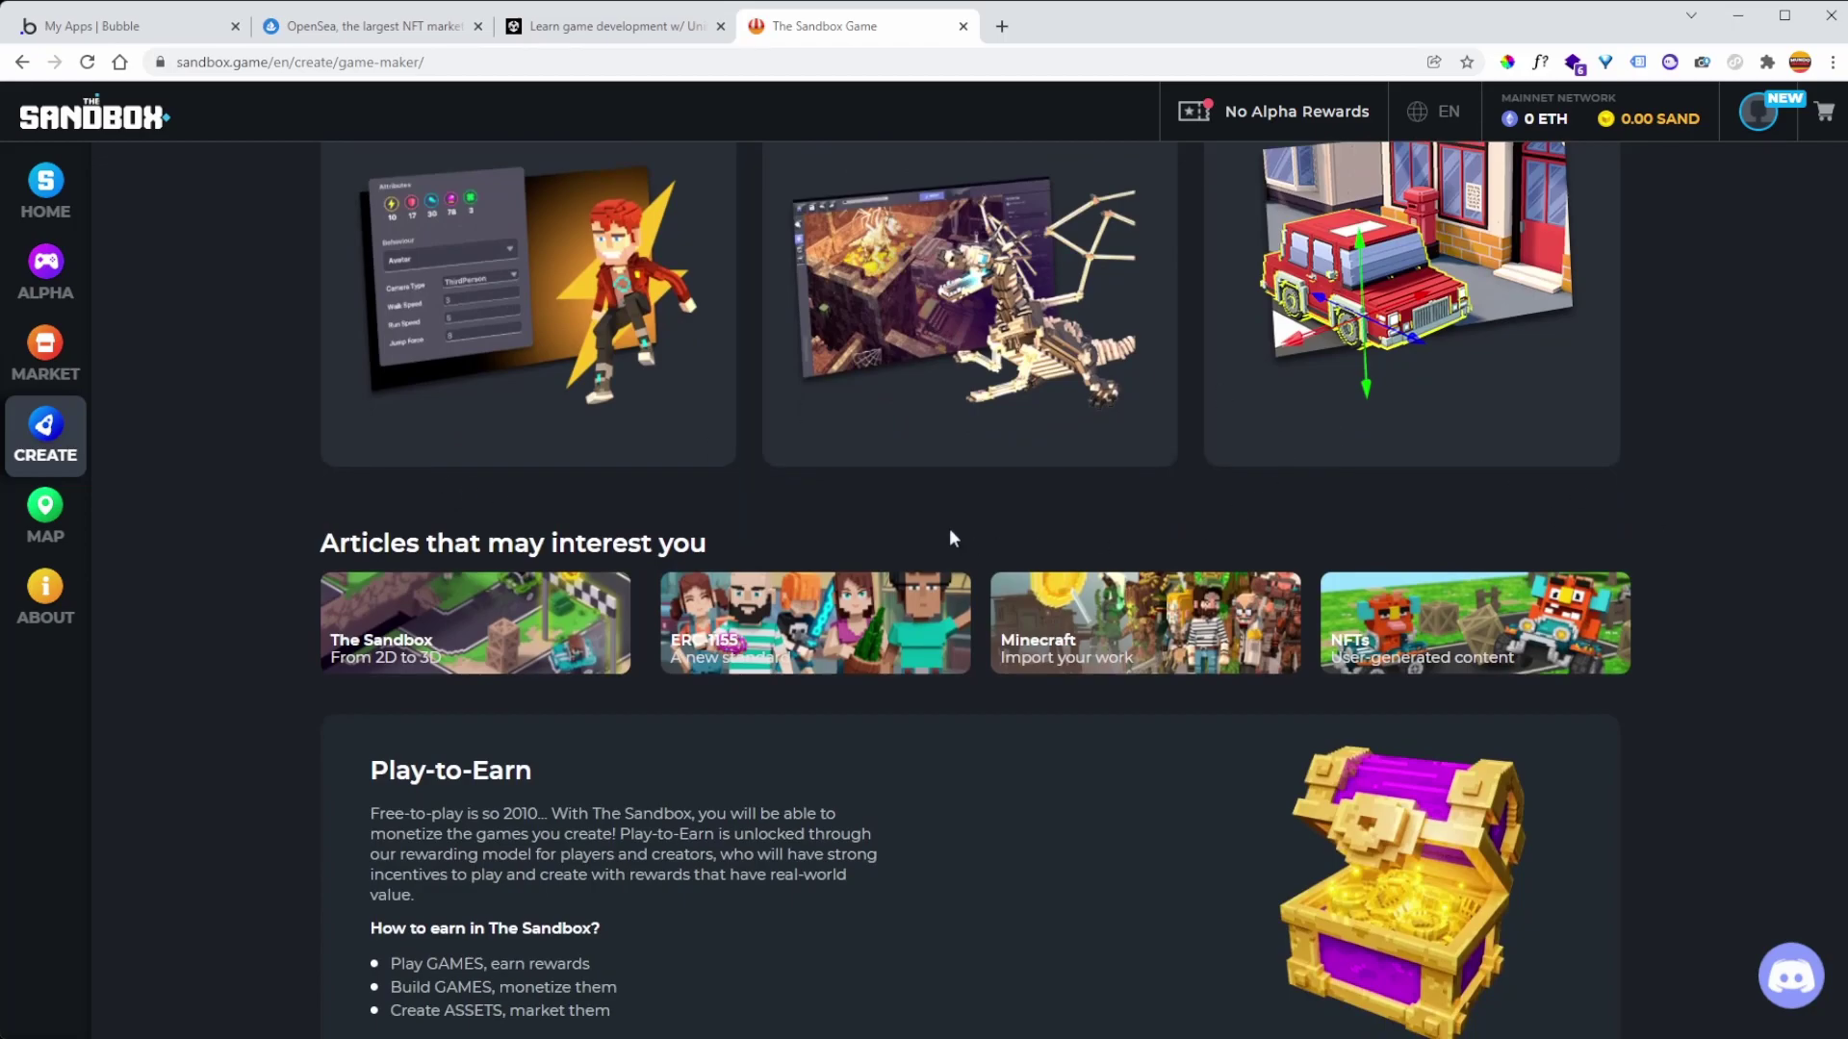
- Switch to the OpenSea site and look over its home page and Notable Drops section
click(360, 29)
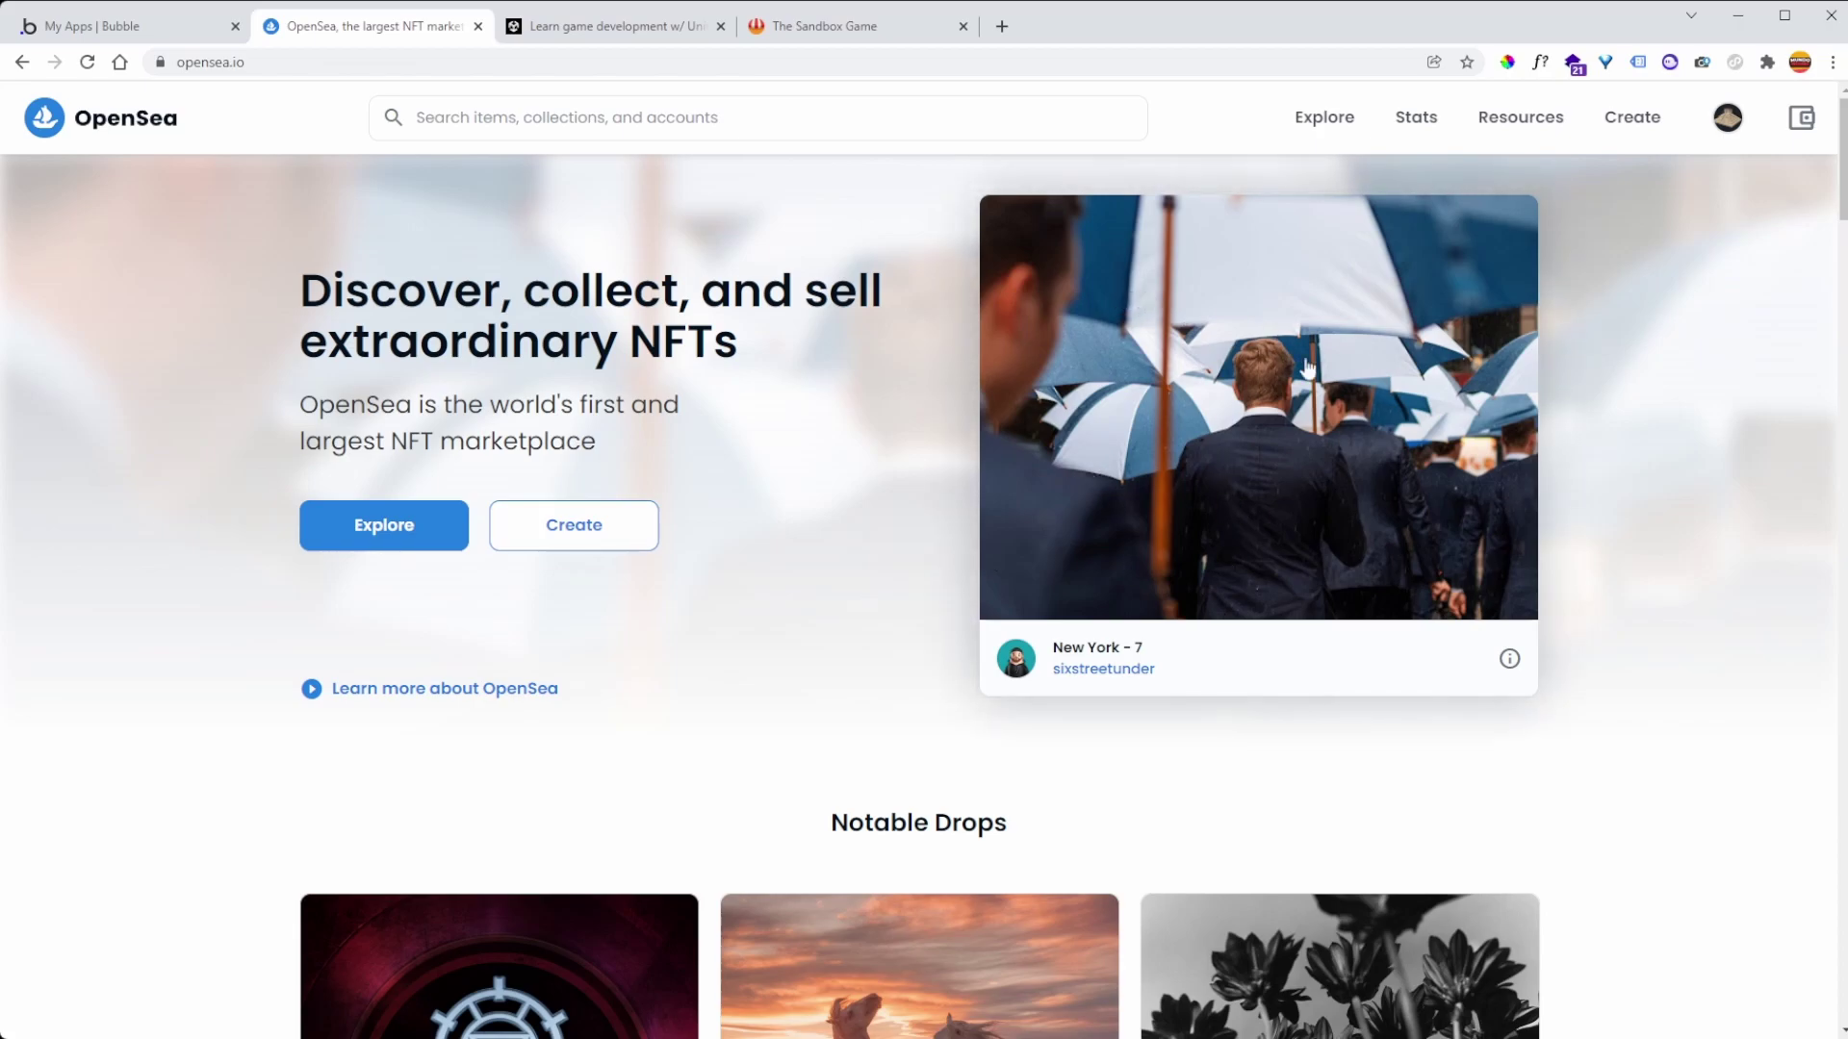
scroll(675, 514, down, 1)
scroll(675, 514, down, 5)
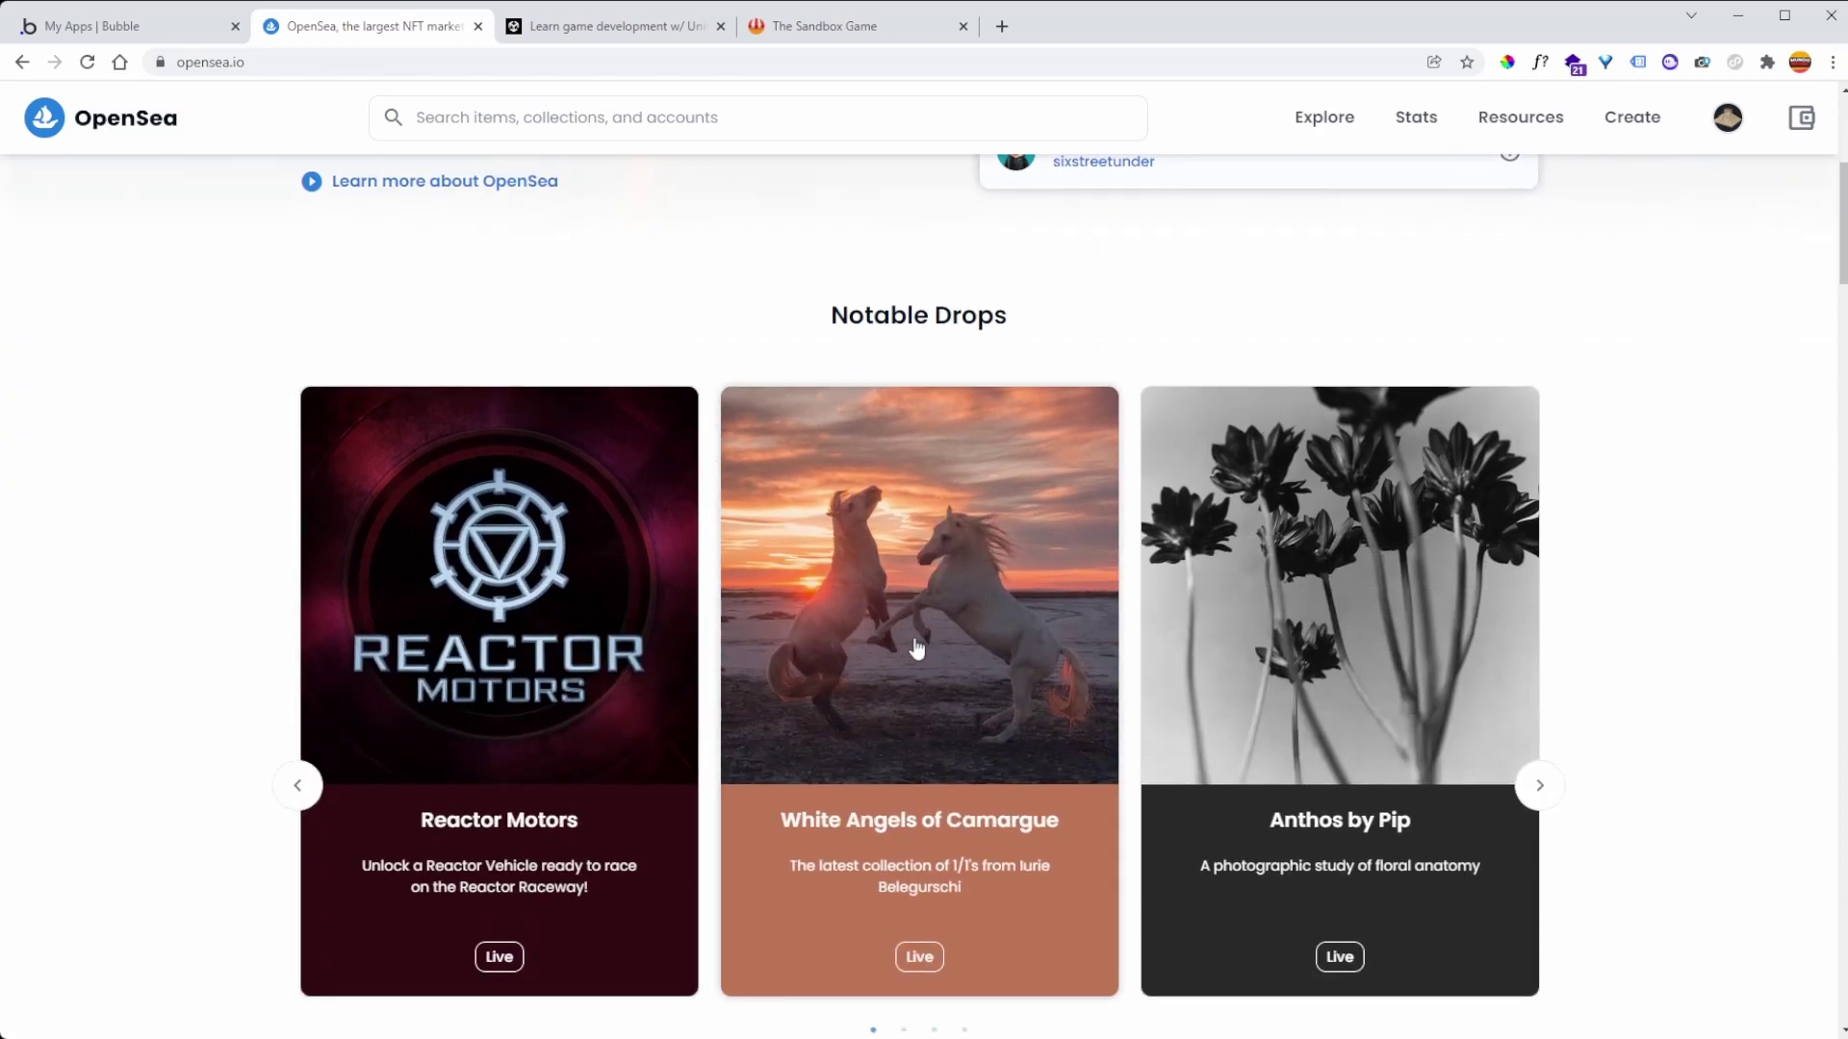
scroll(1313, 635, down, 4)
scroll(1312, 635, up, 8)
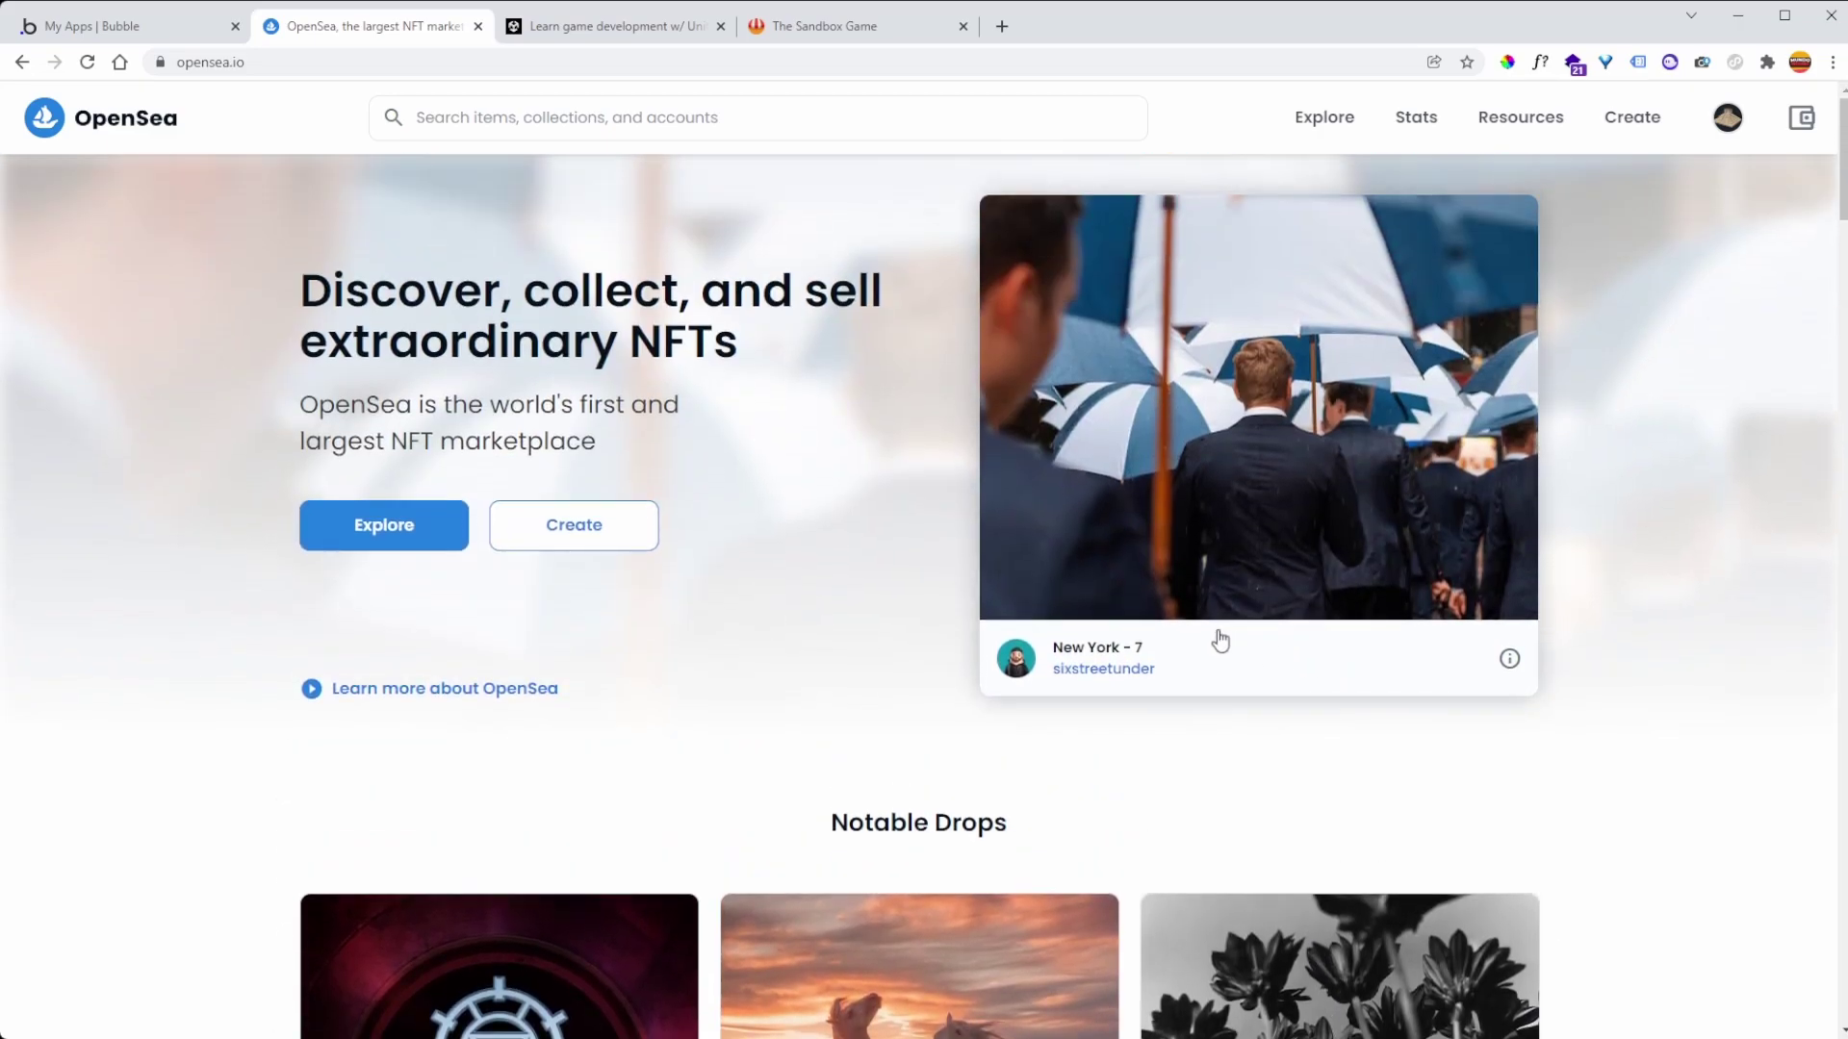
- Open the featured New York - 7 NFT and examine its sale details, price history and offers
click(1268, 536)
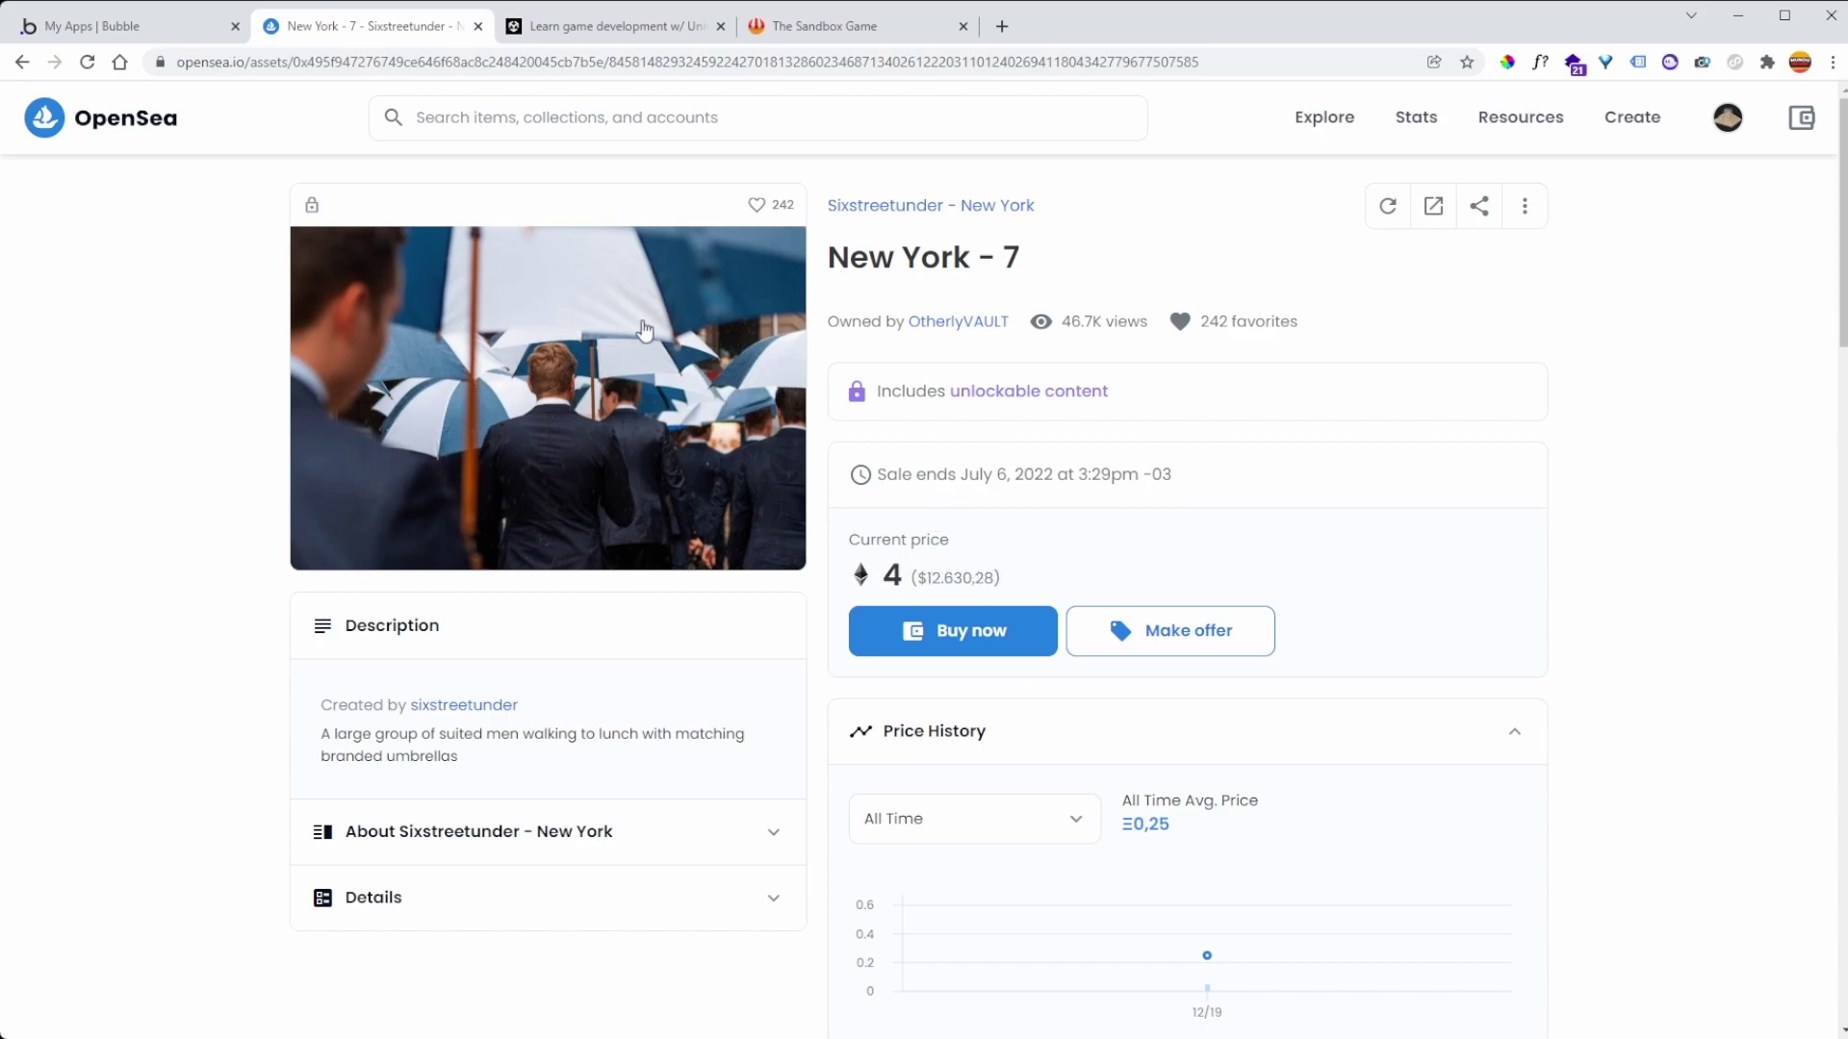
scroll(876, 491, down, 6)
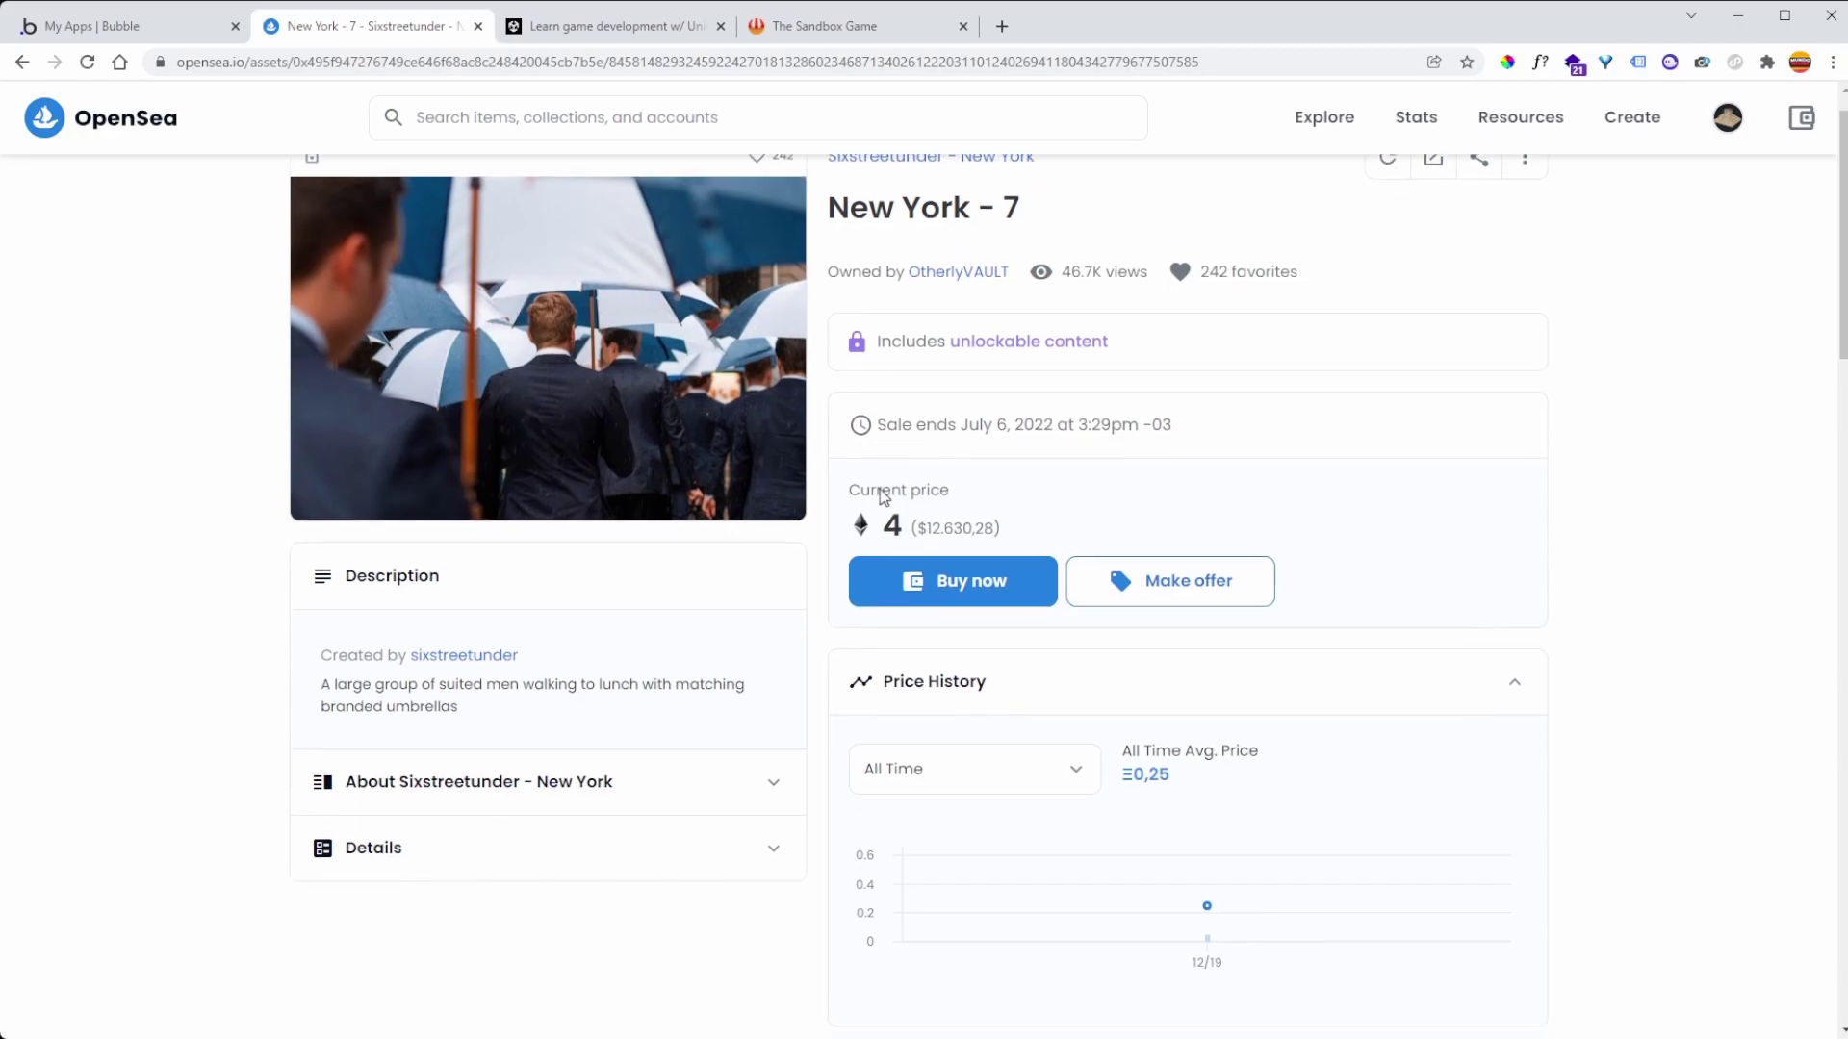
scroll(827, 556, down, 1)
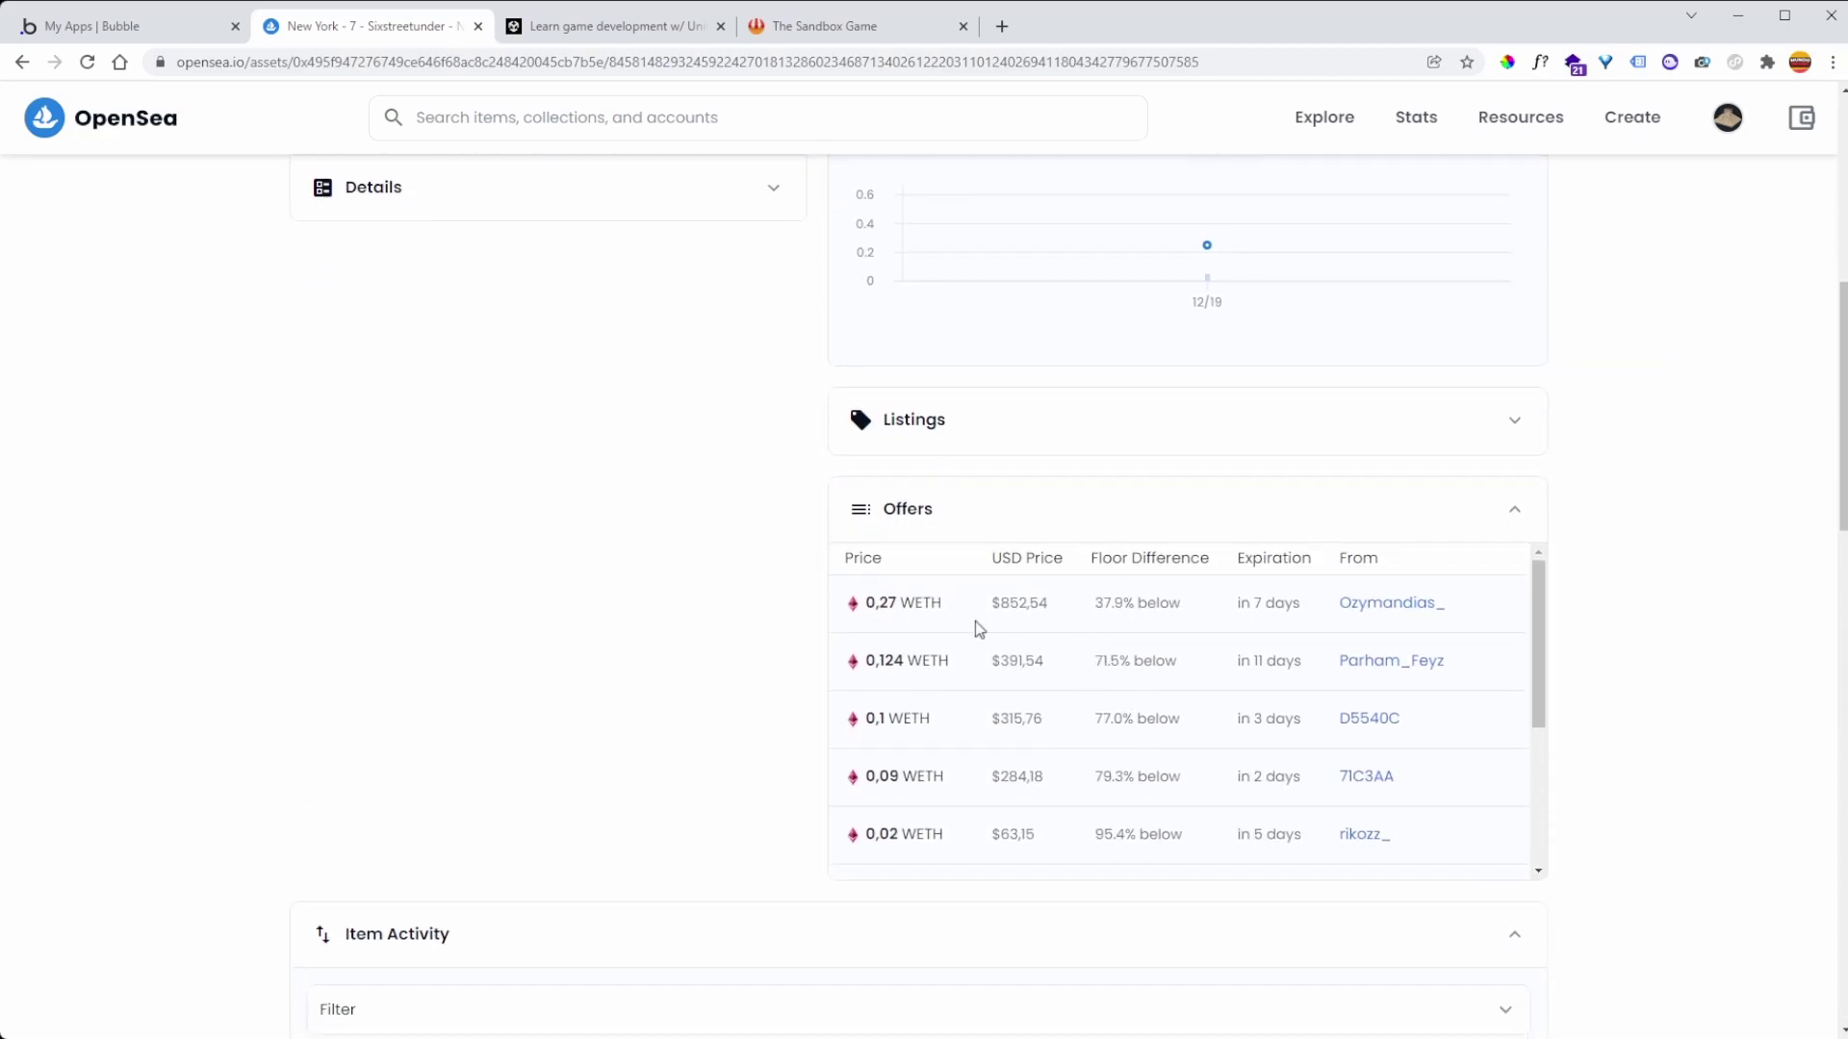
scroll(825, 651, up, 6)
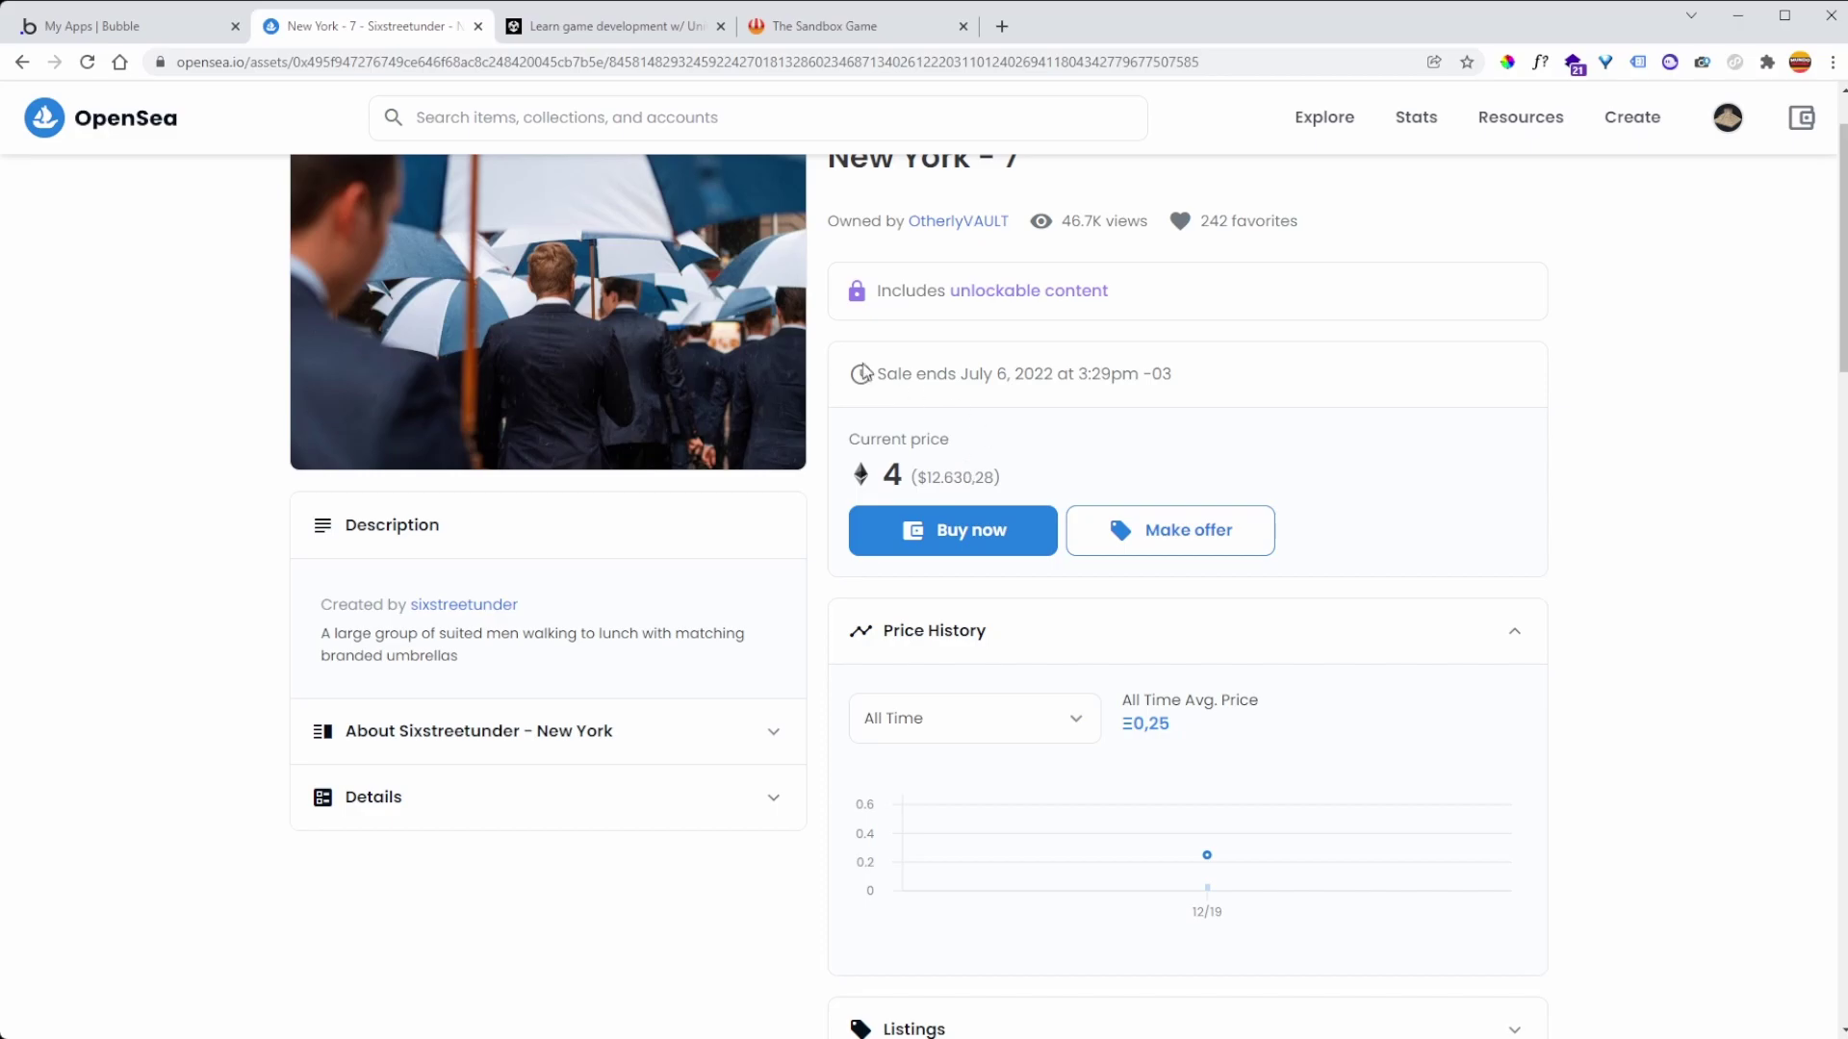
scroll(885, 467, up, 1)
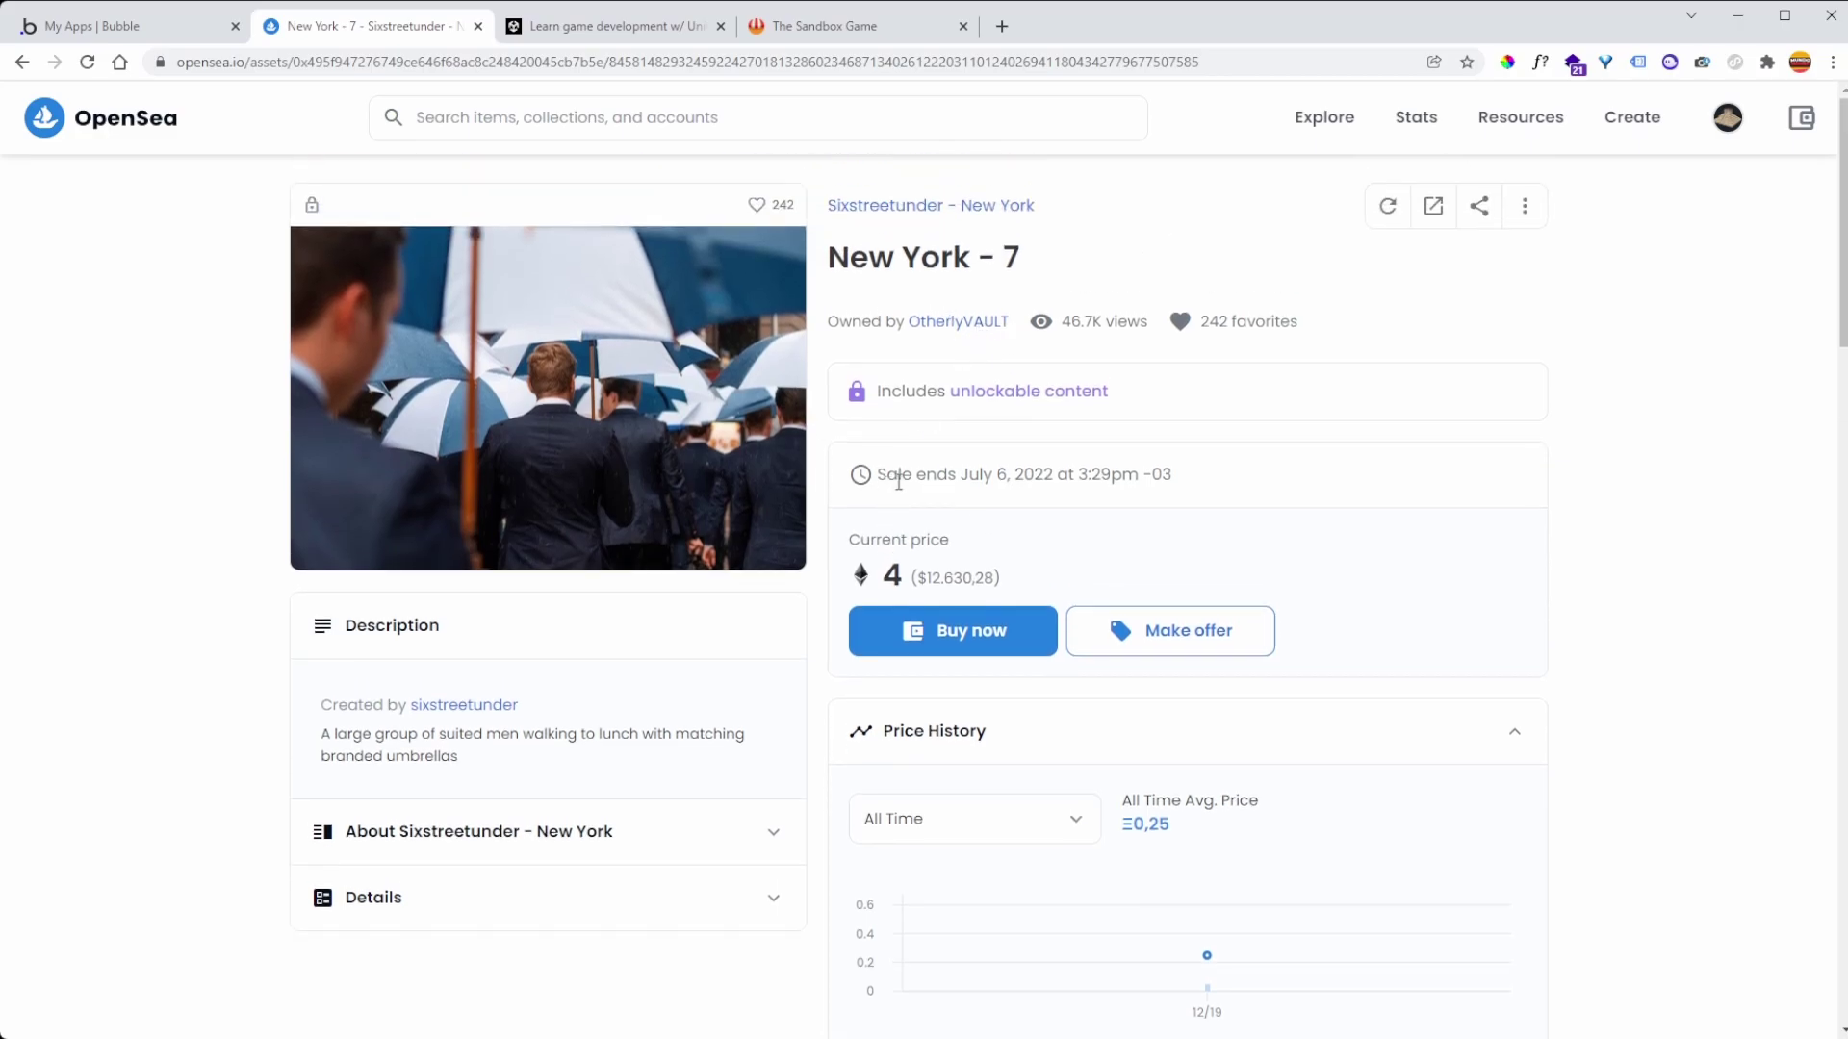
scroll(862, 521, down, 8)
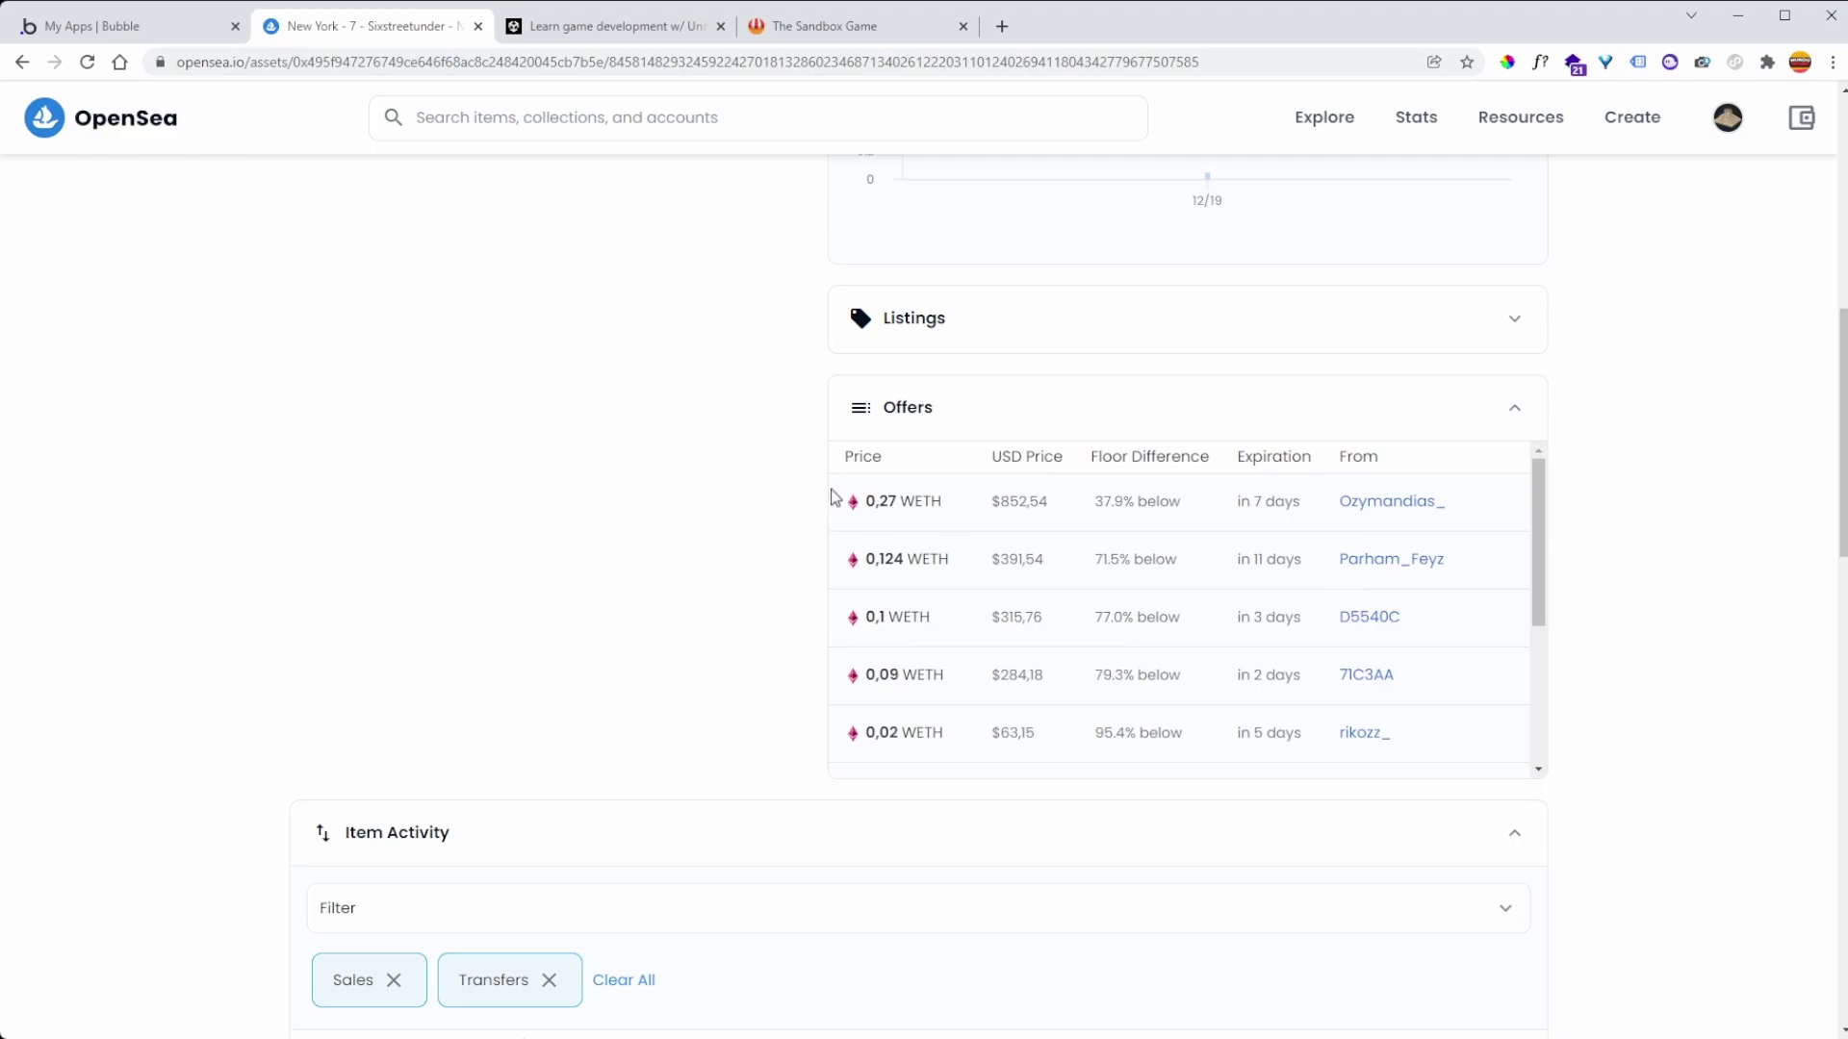
scroll(822, 481, up, 8)
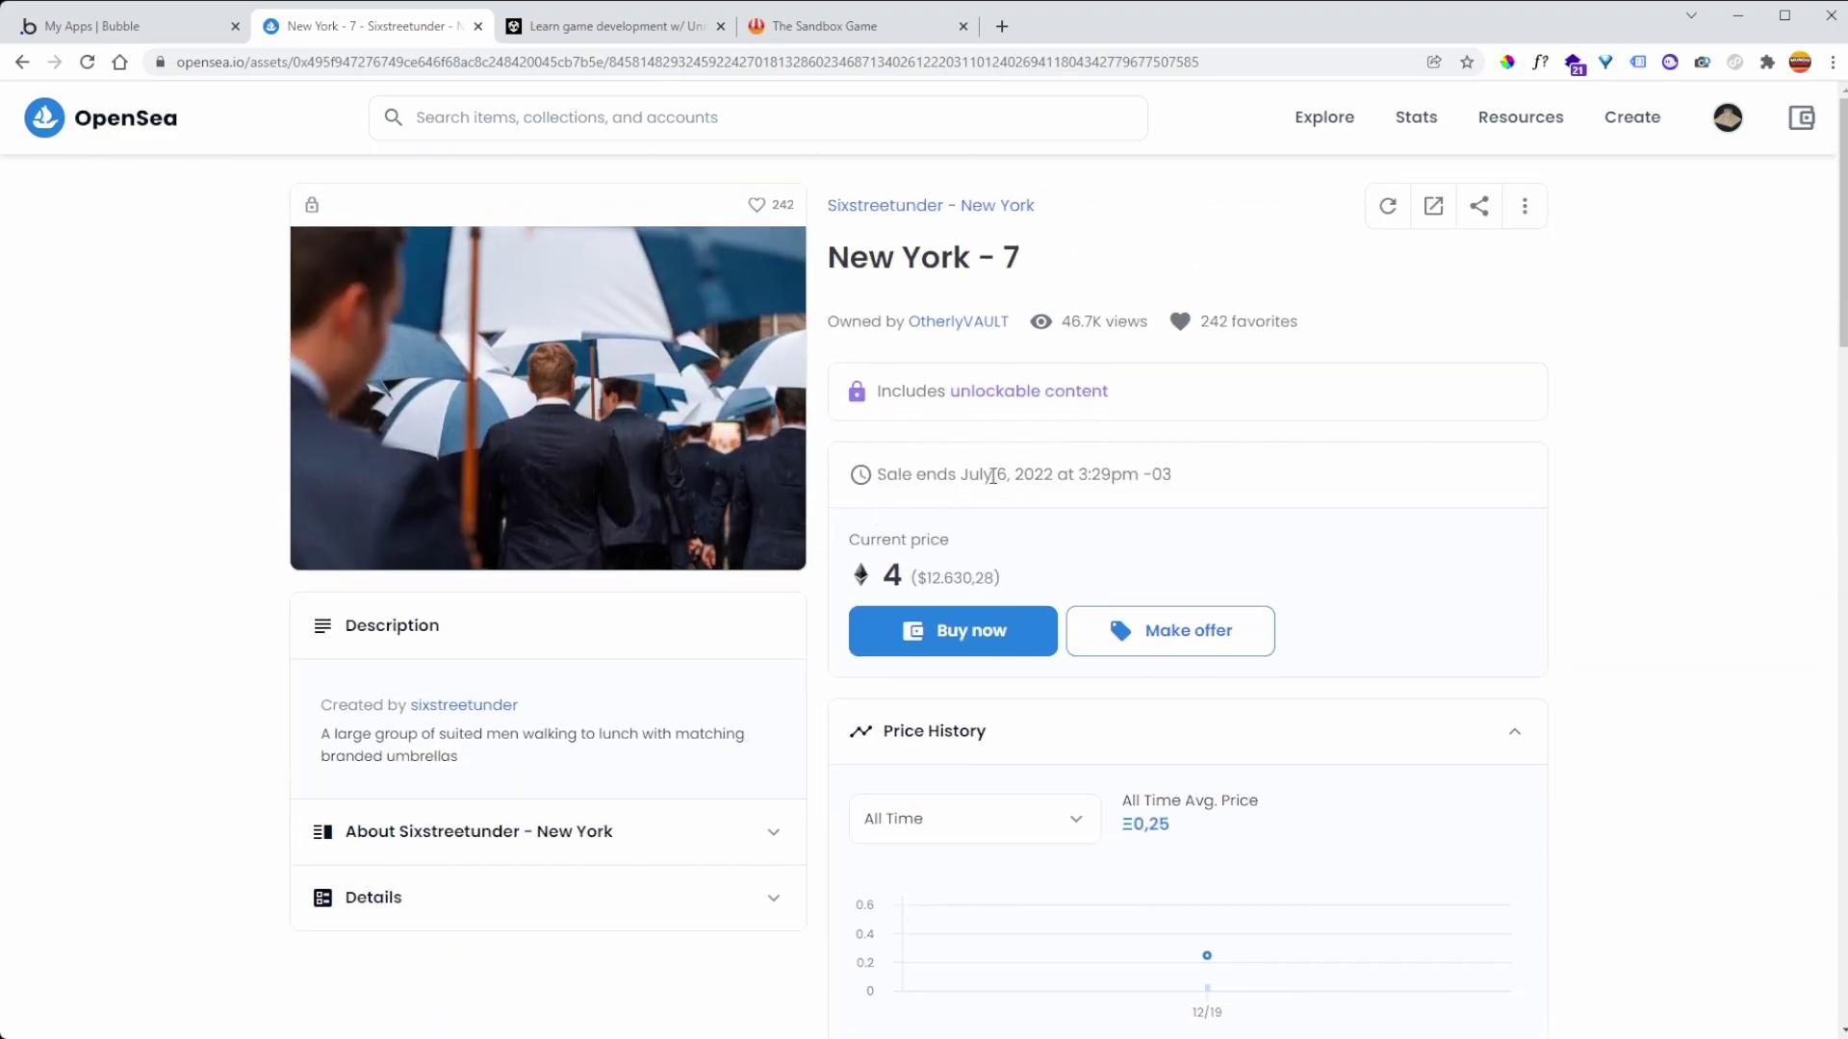
- Check the New York - 7 NFT's offers and price history, and return to the home page to look over its top collections
scroll(922, 481, down, 8)
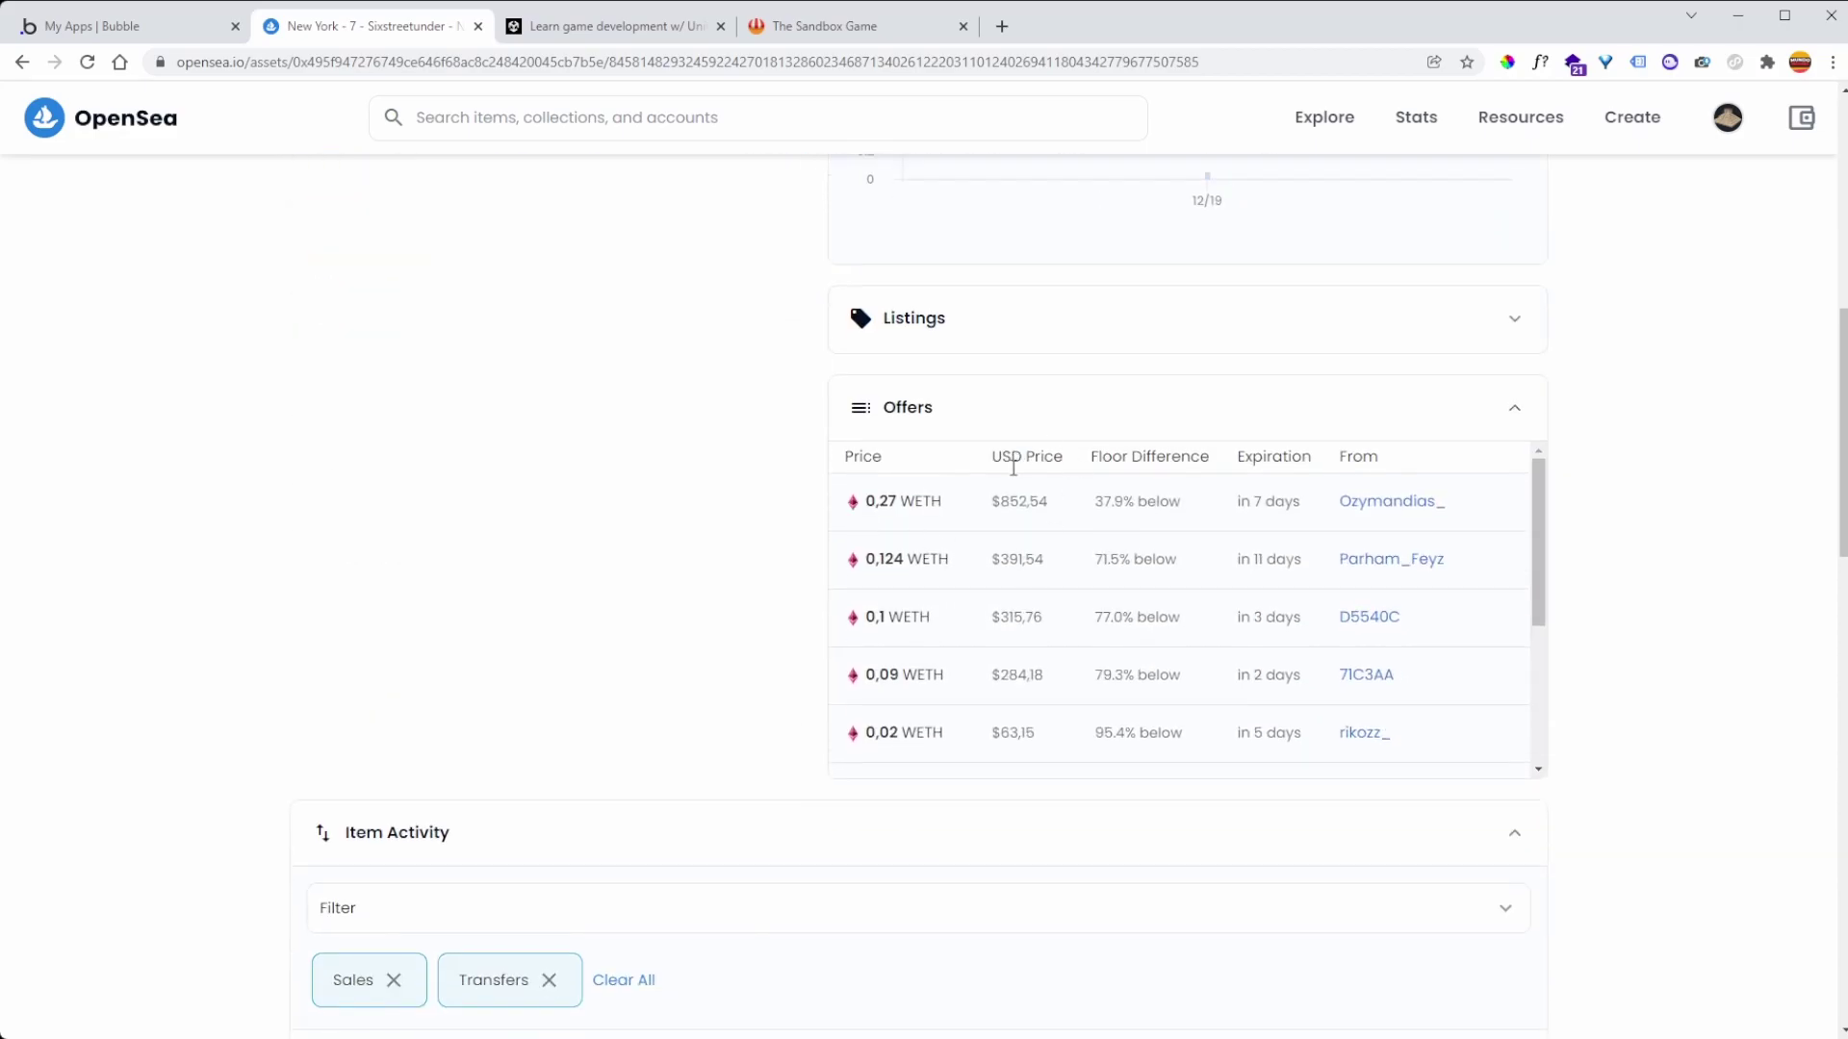
scroll(834, 510, up, 8)
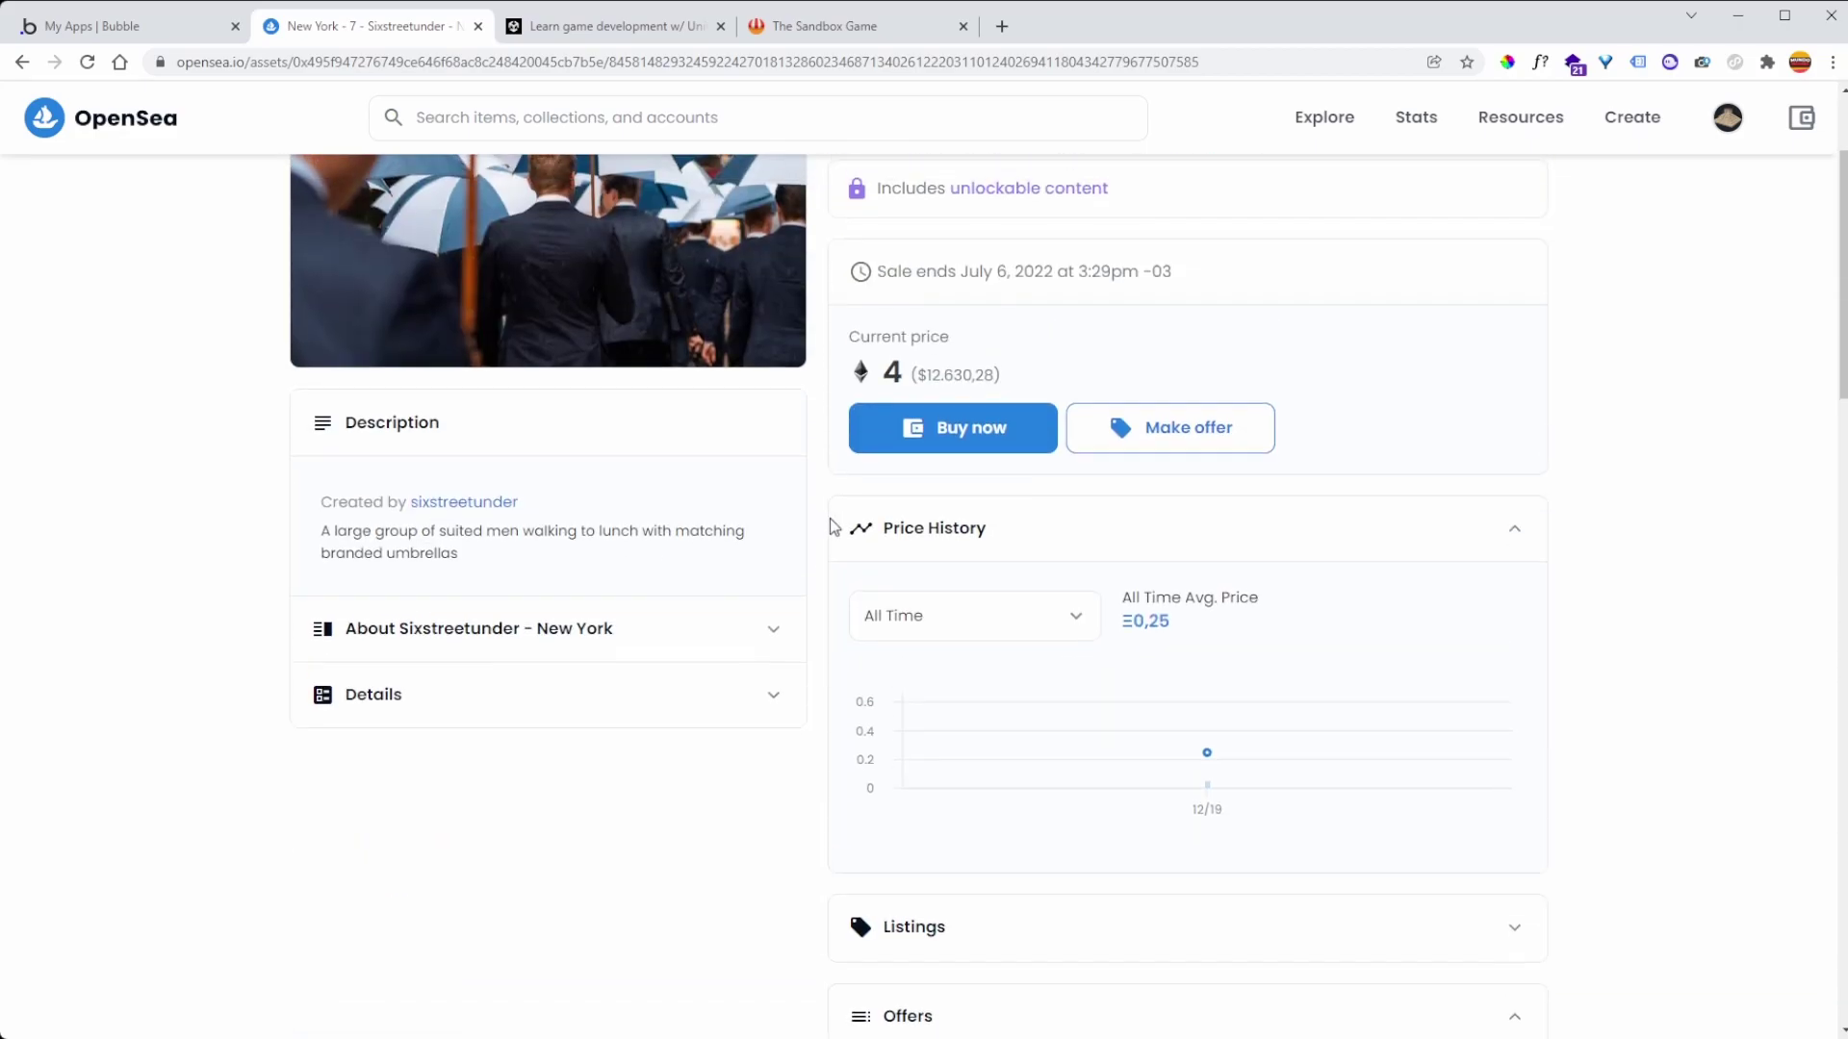
click(22, 63)
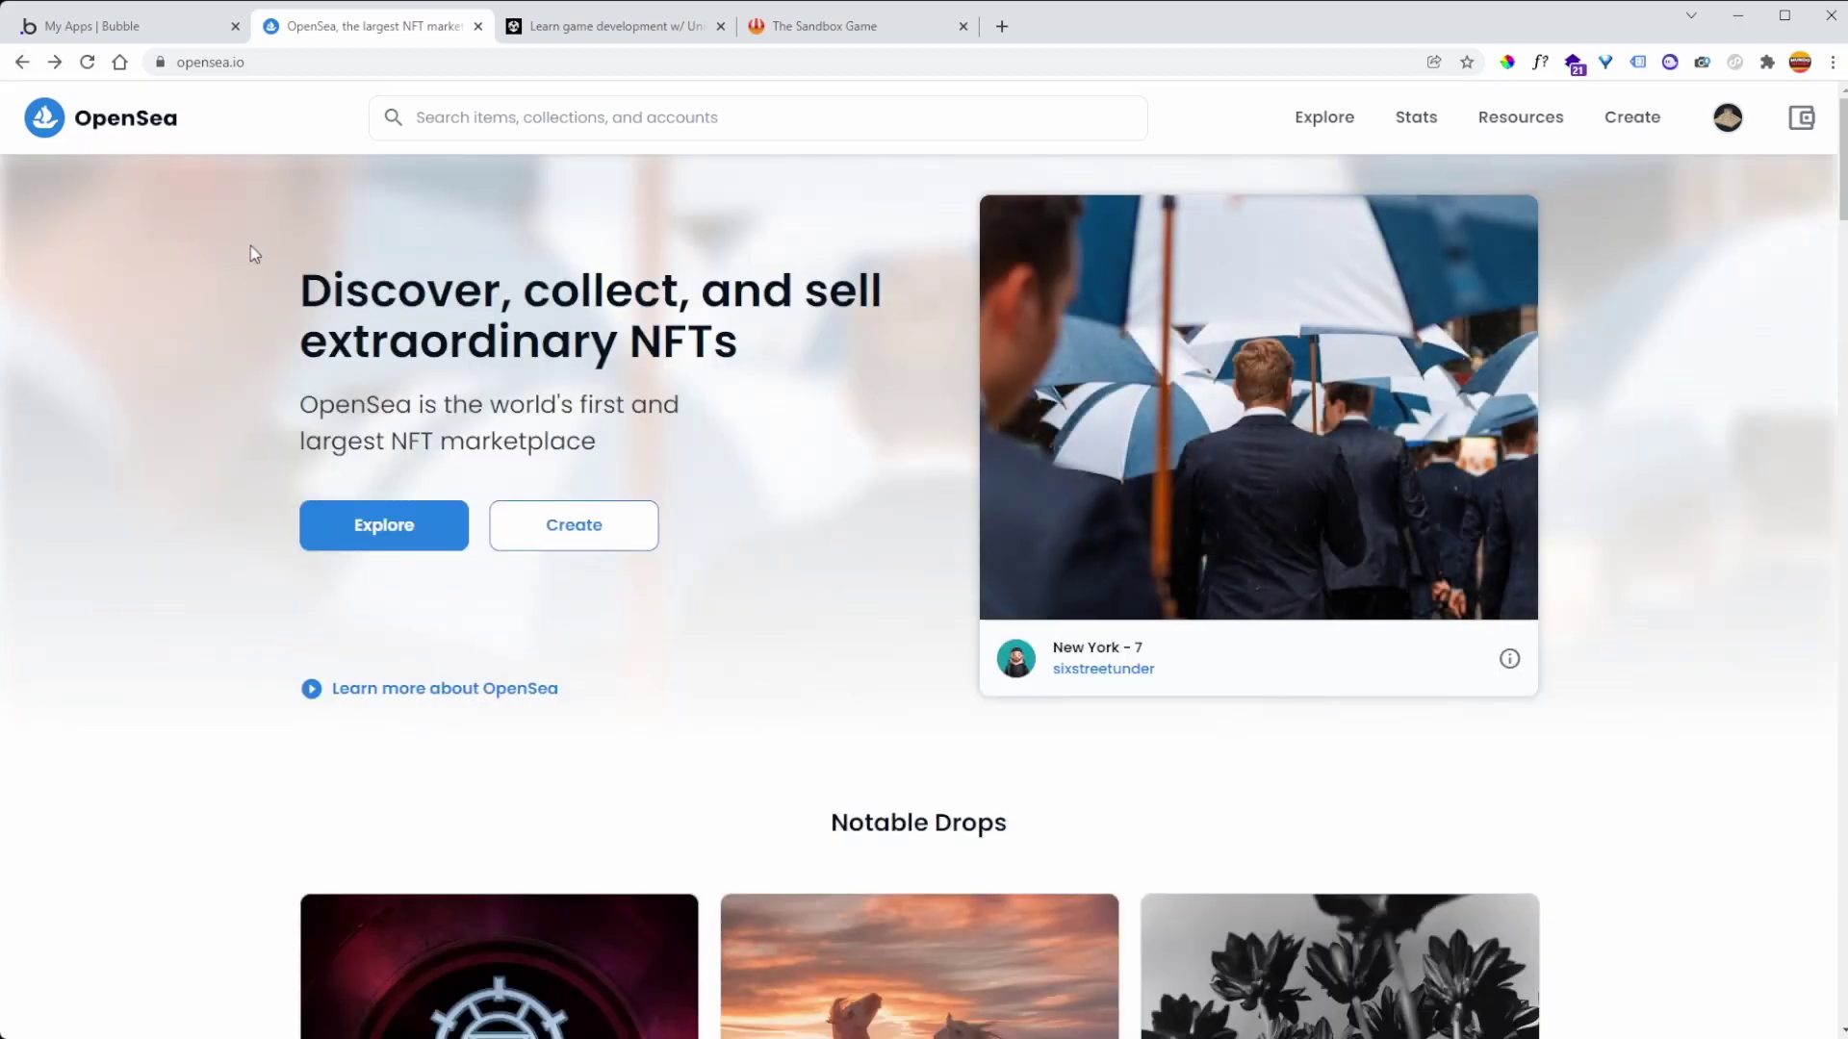
scroll(639, 321, down, 4)
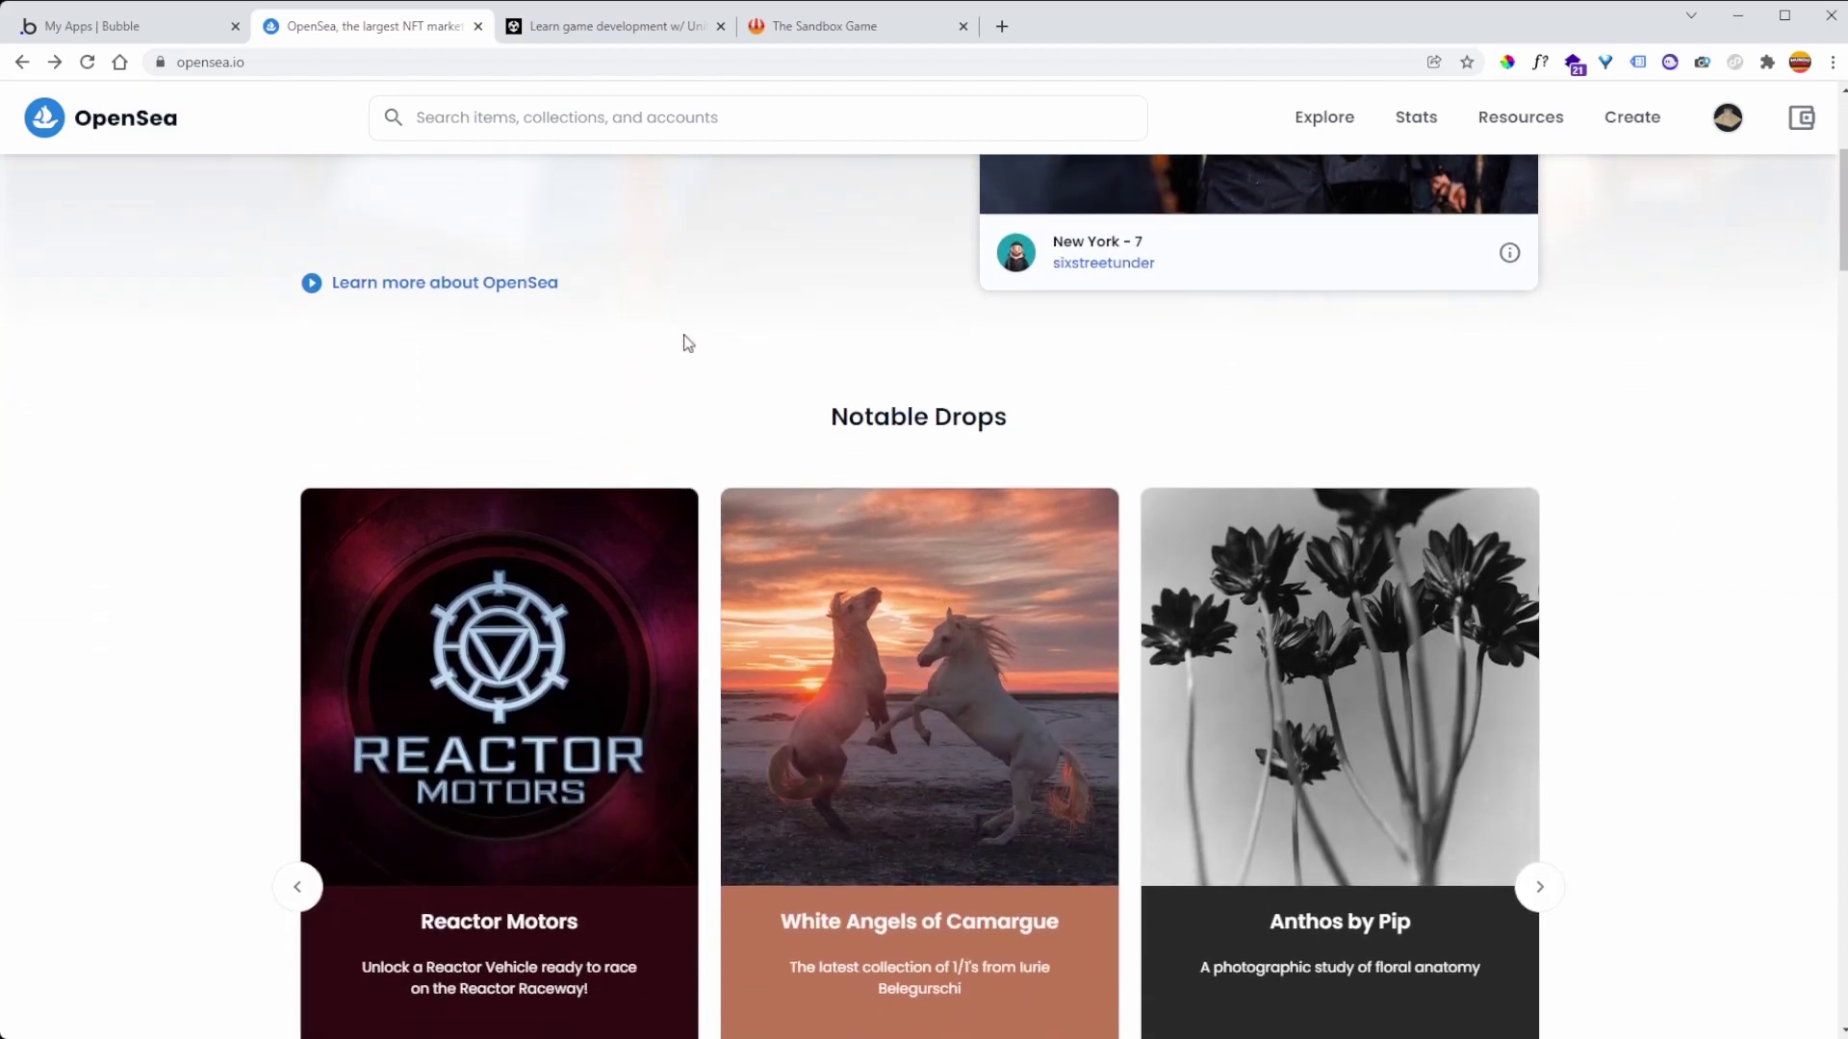
scroll(720, 353, down, 5)
scroll(932, 469, down, 5)
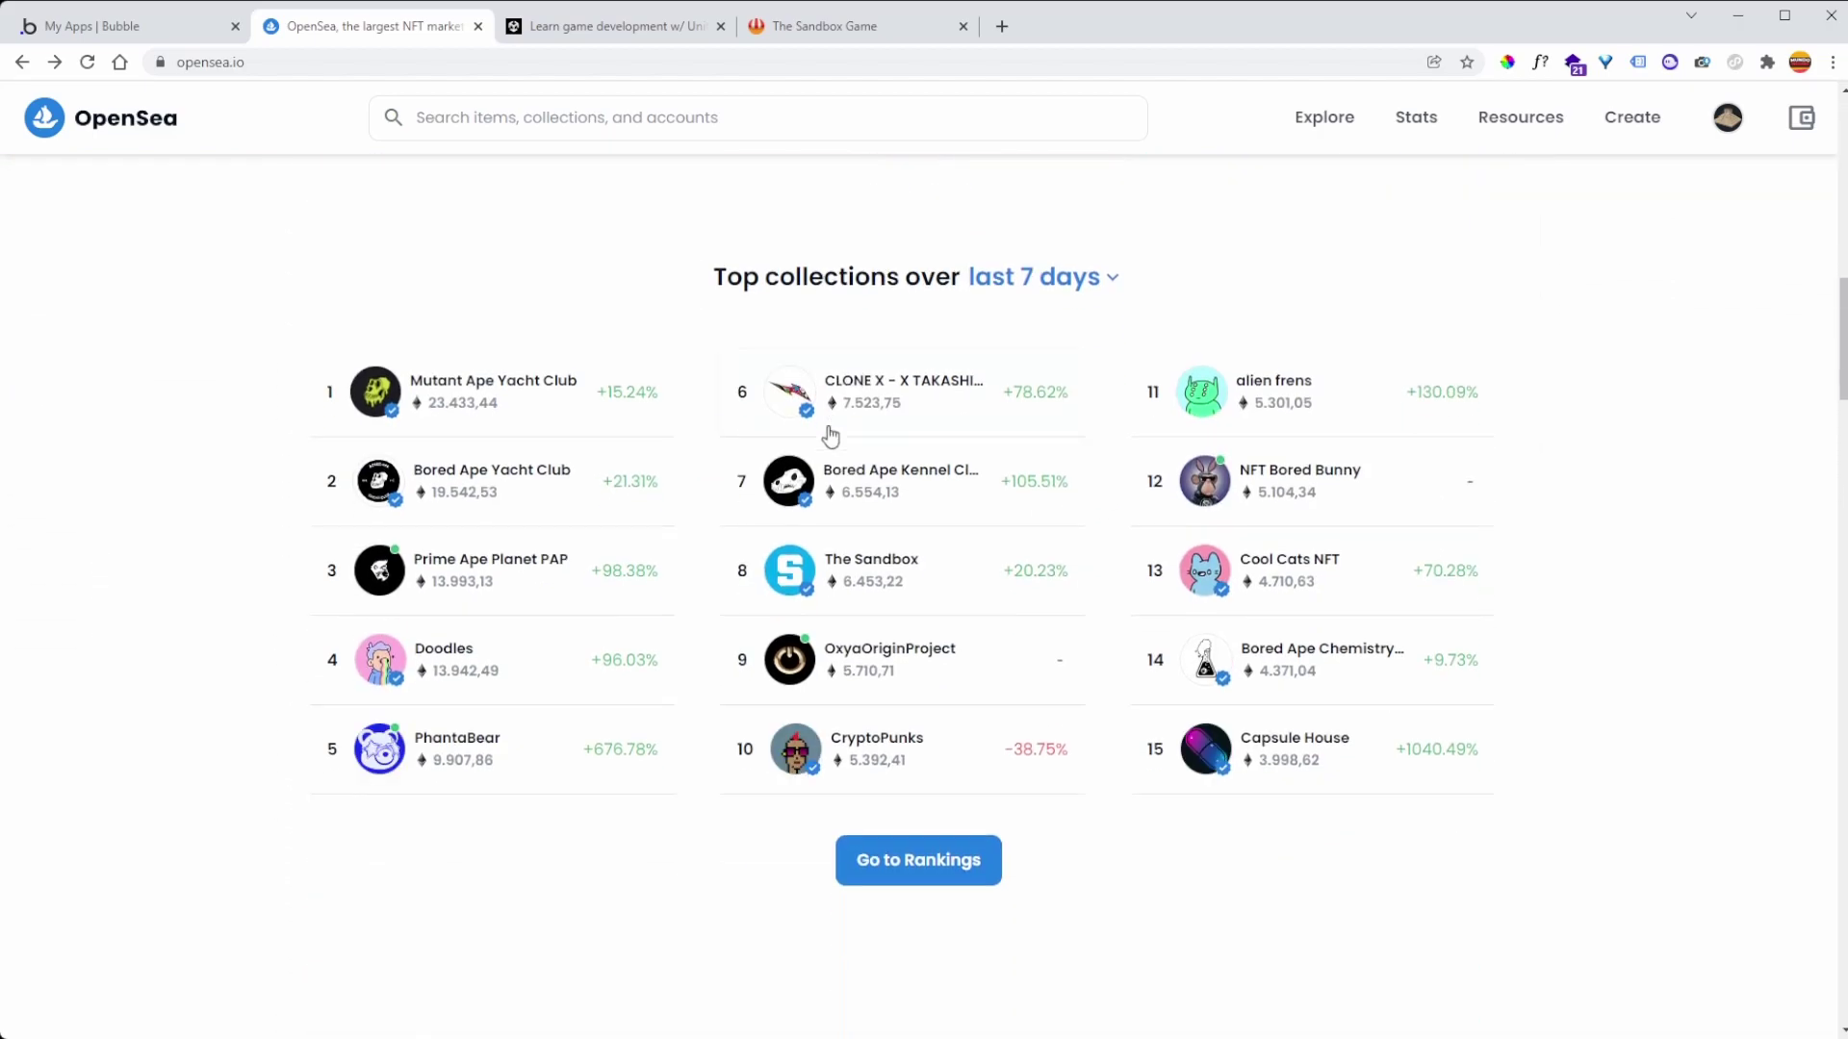
scroll(825, 429, up, 15)
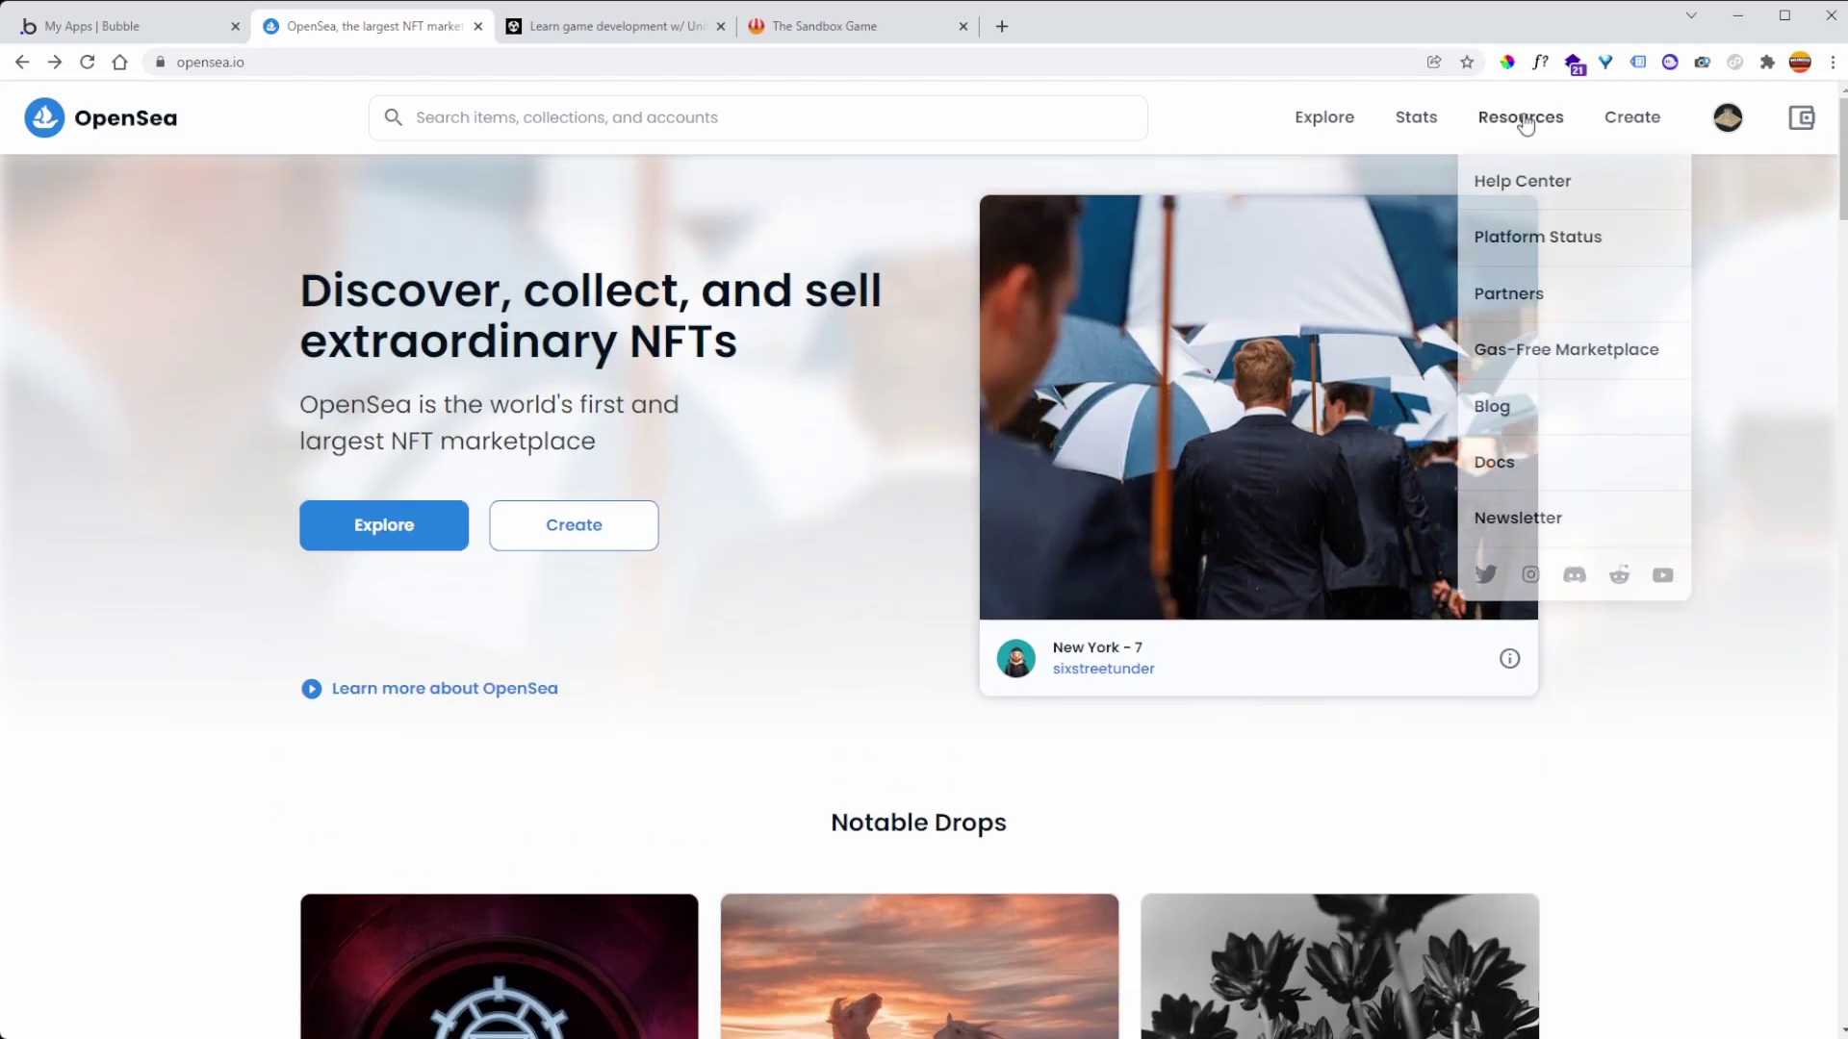
- Open the Collectibles category of NFTs and browse its trending collections
mouse_move(1341, 128)
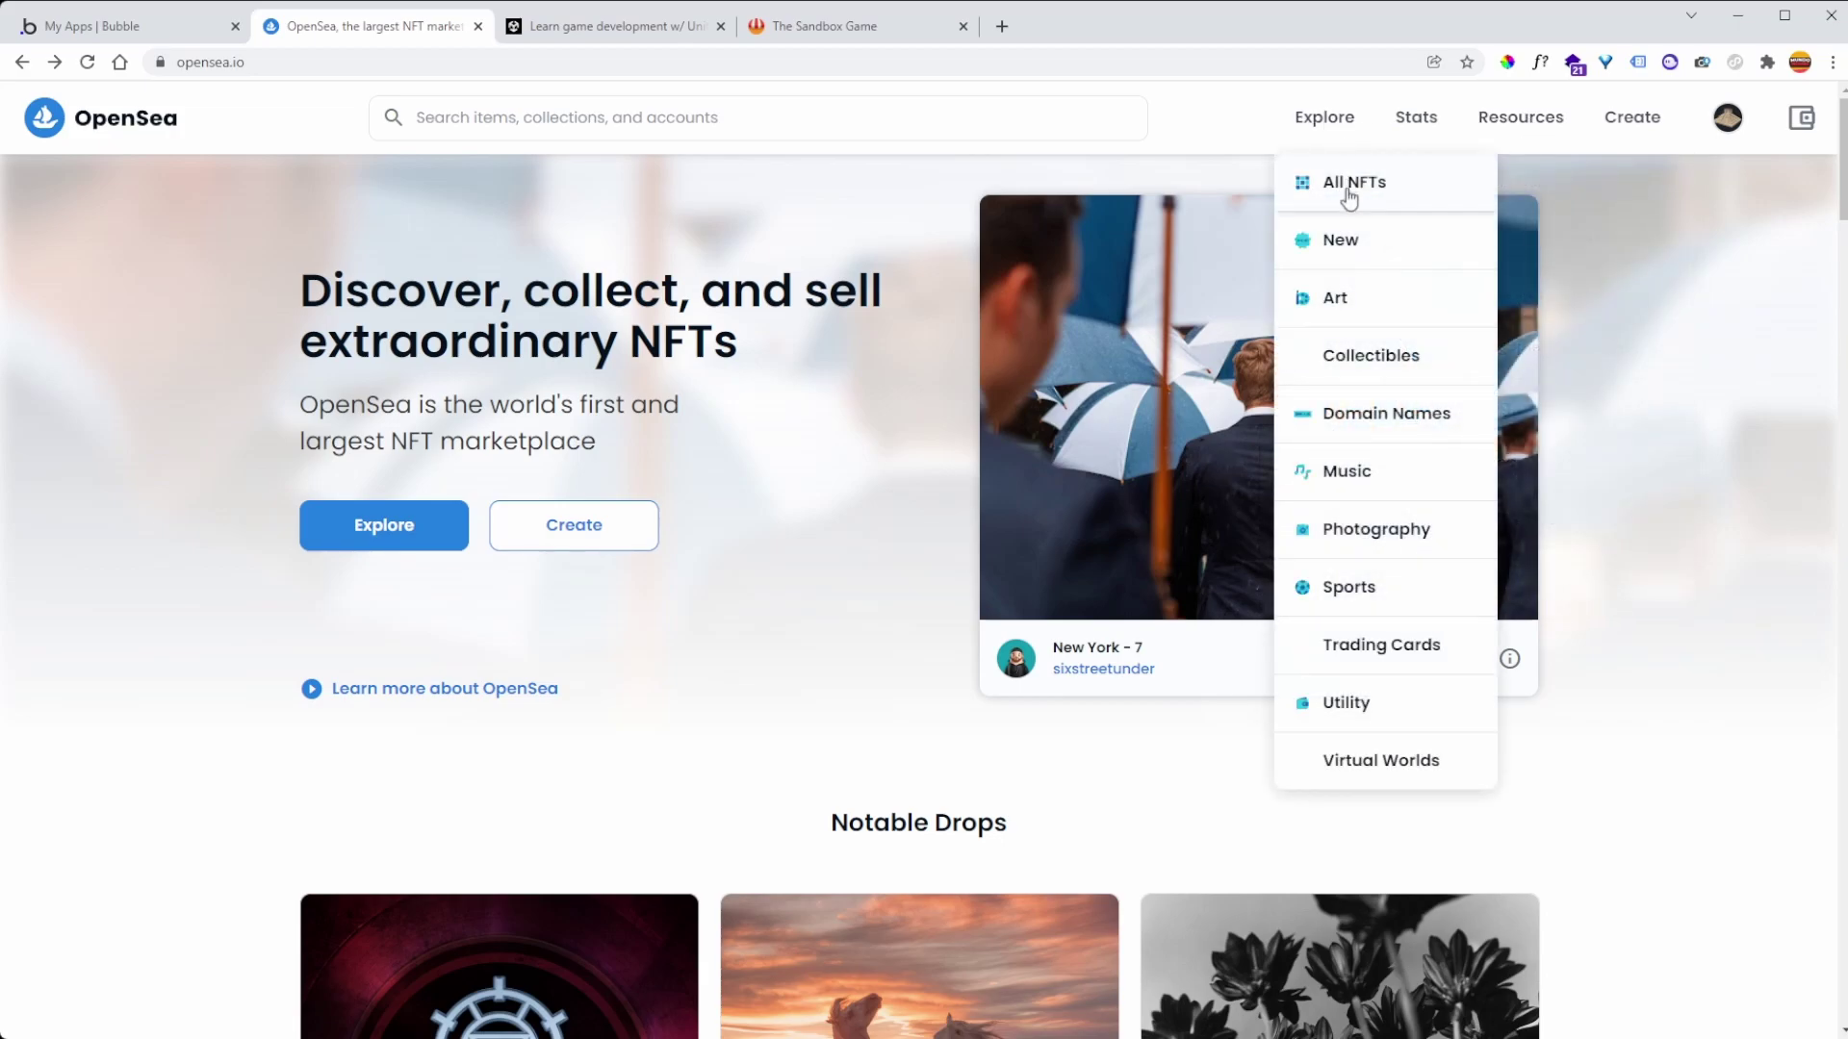
click(1376, 355)
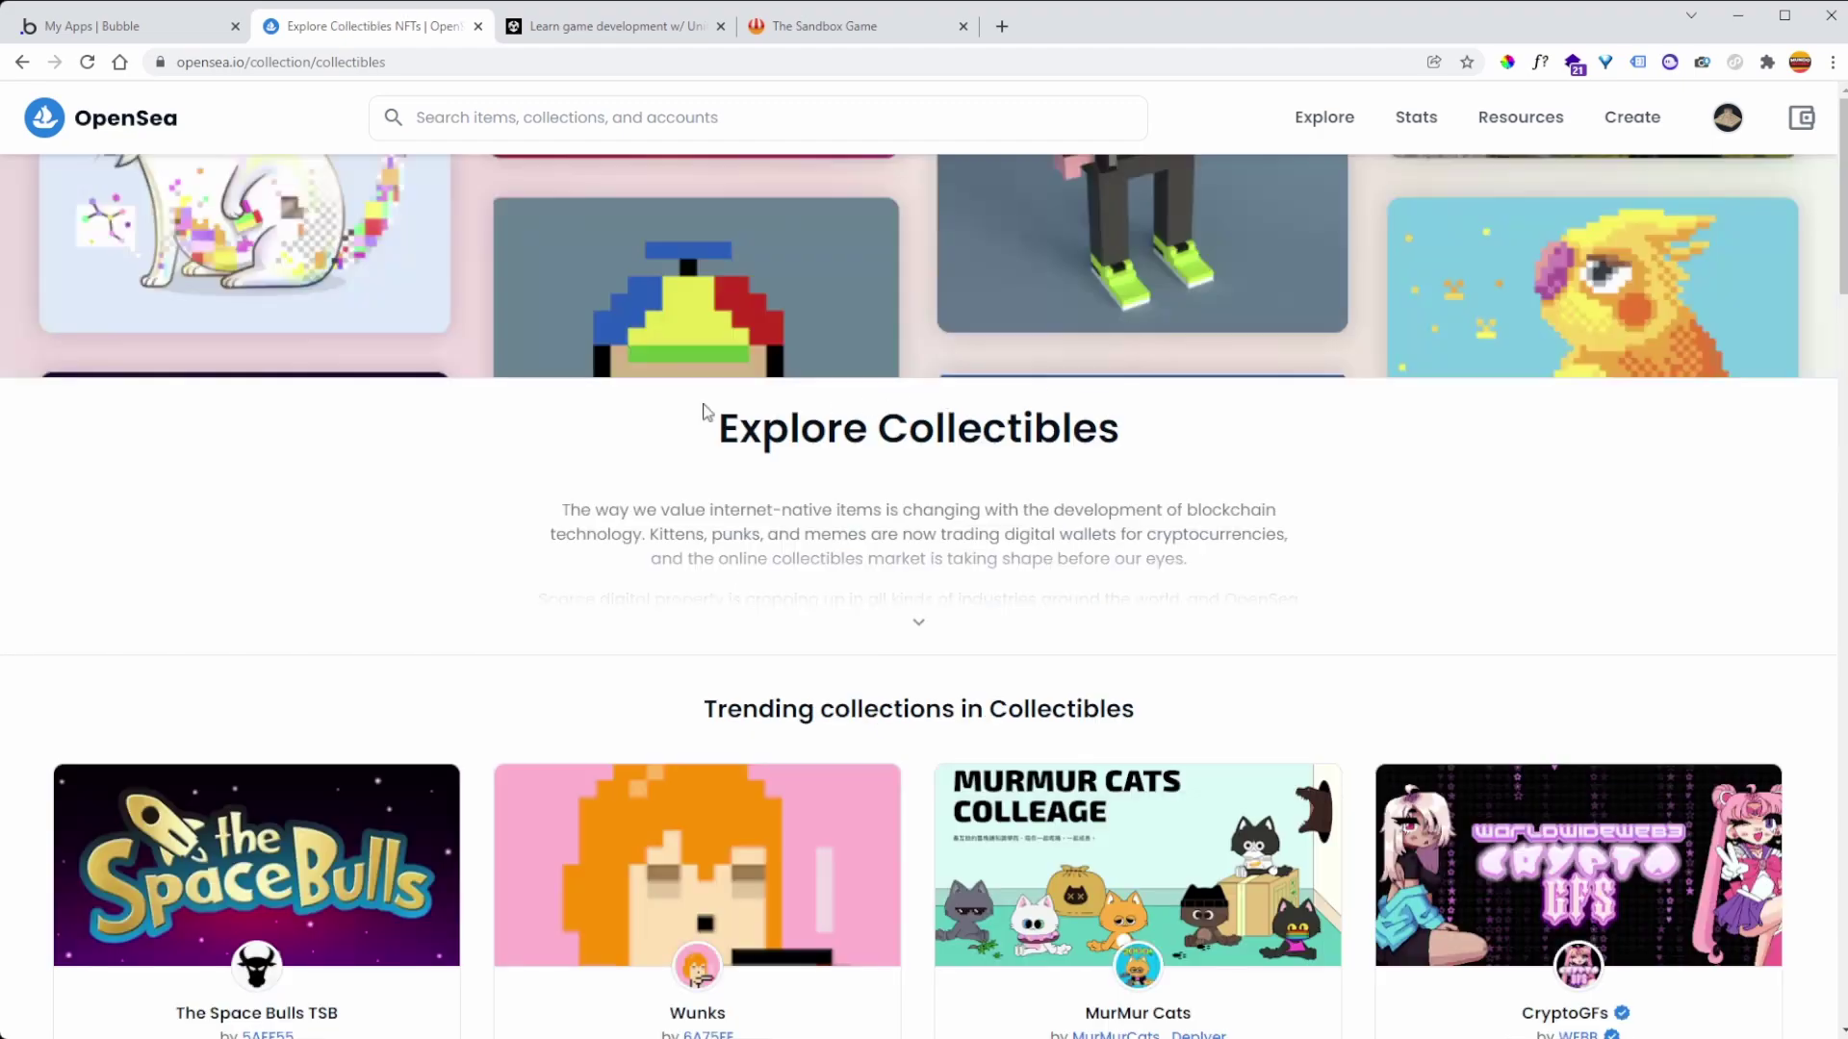
scroll(553, 510, down, 3)
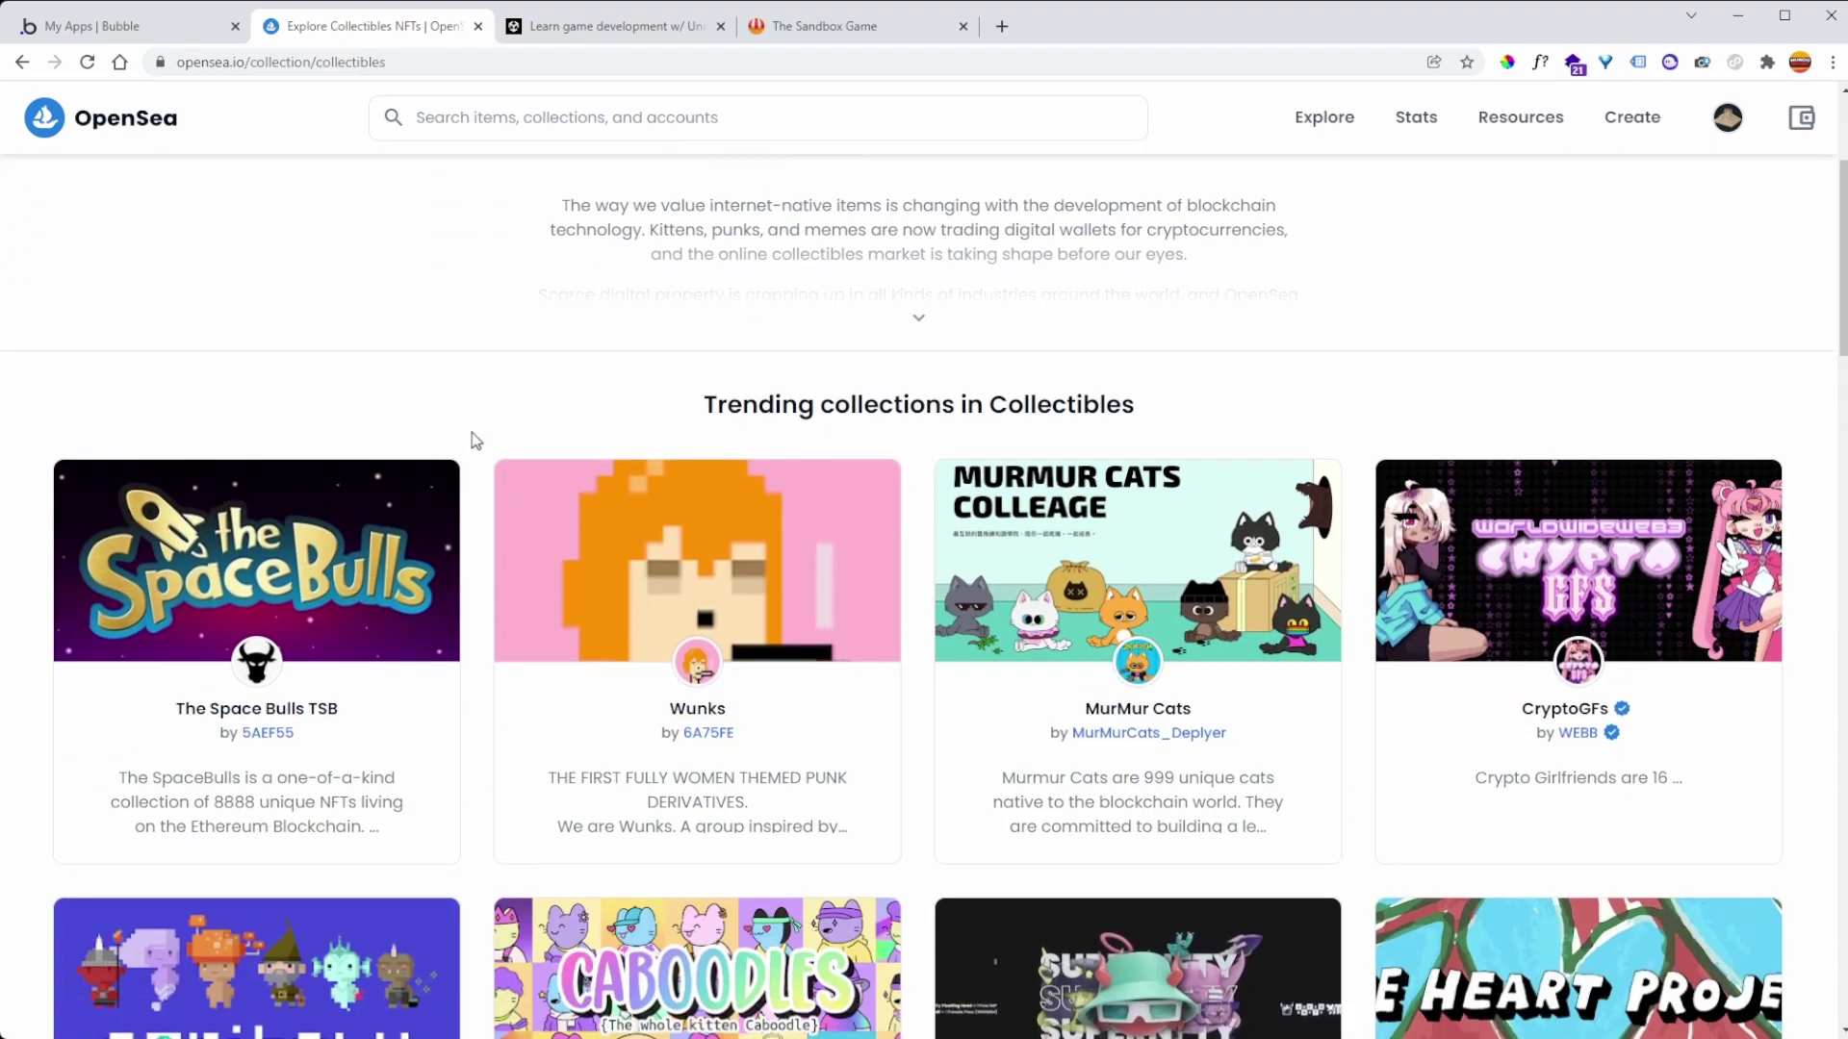
scroll(479, 434, down, 2)
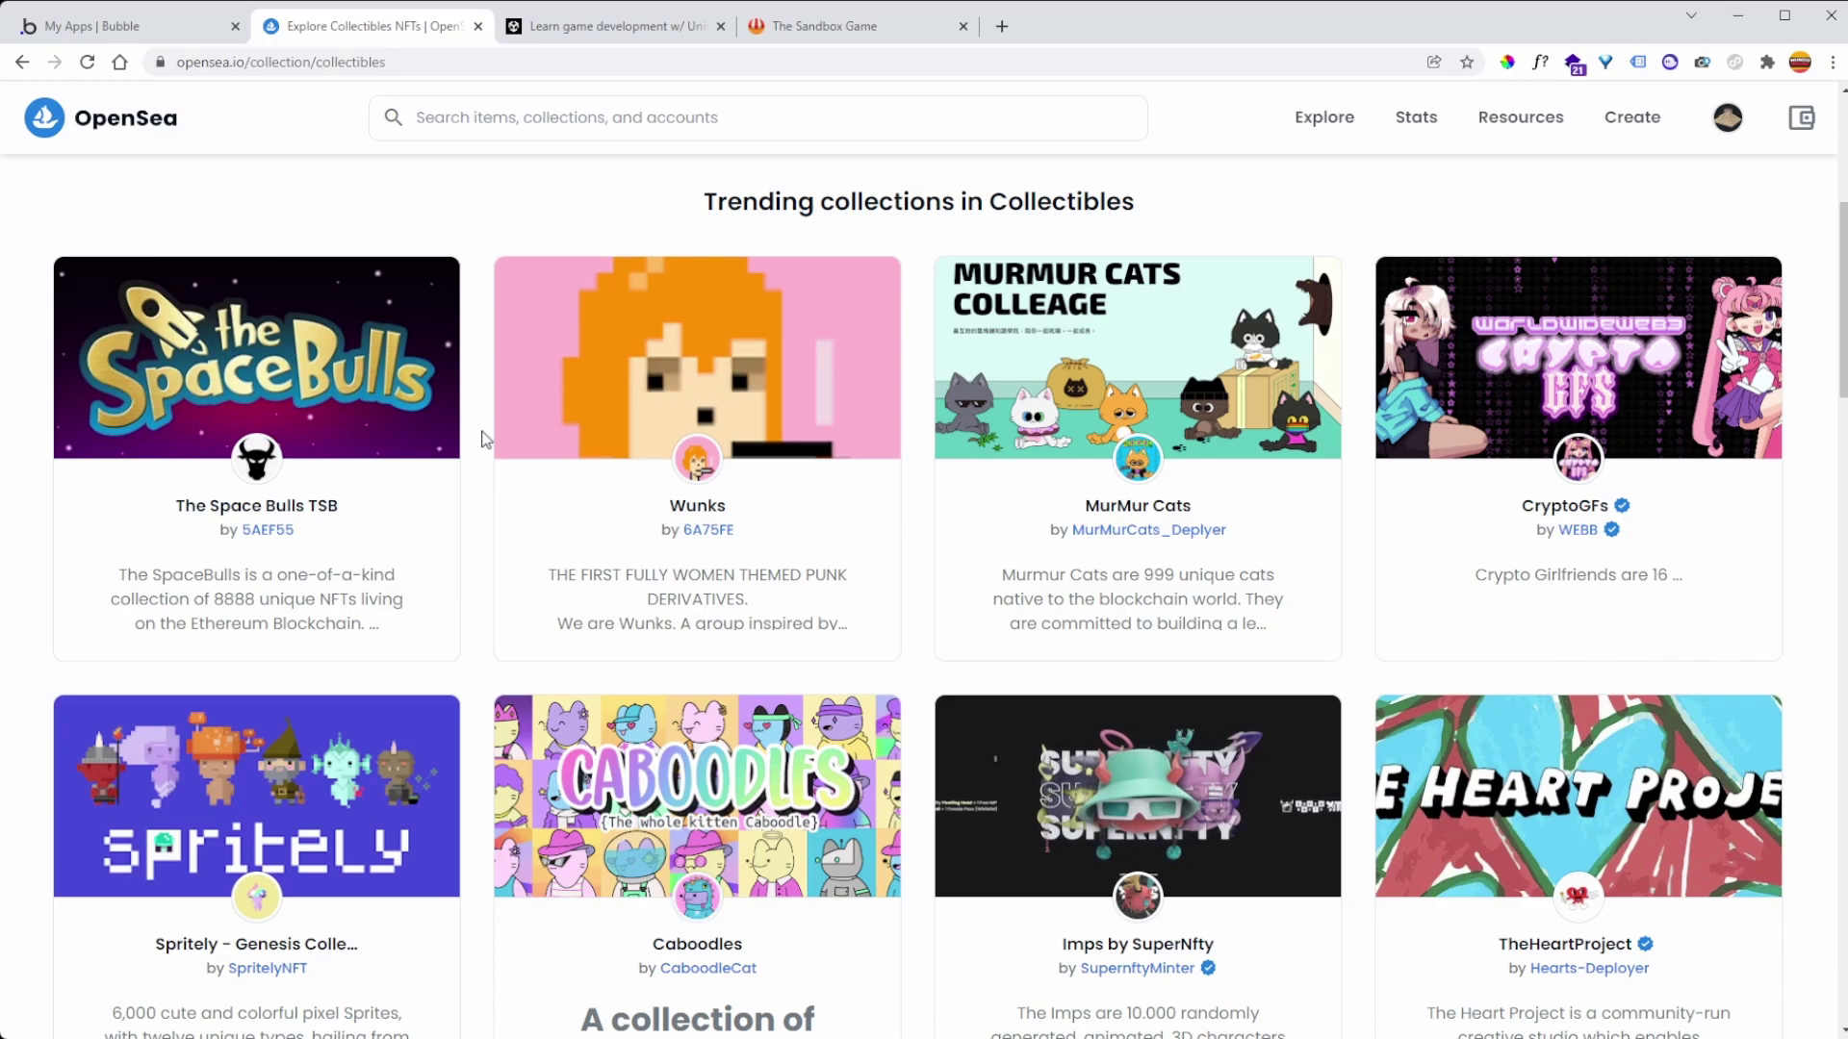
scroll(481, 439, down, 1)
scroll(481, 439, down, 9)
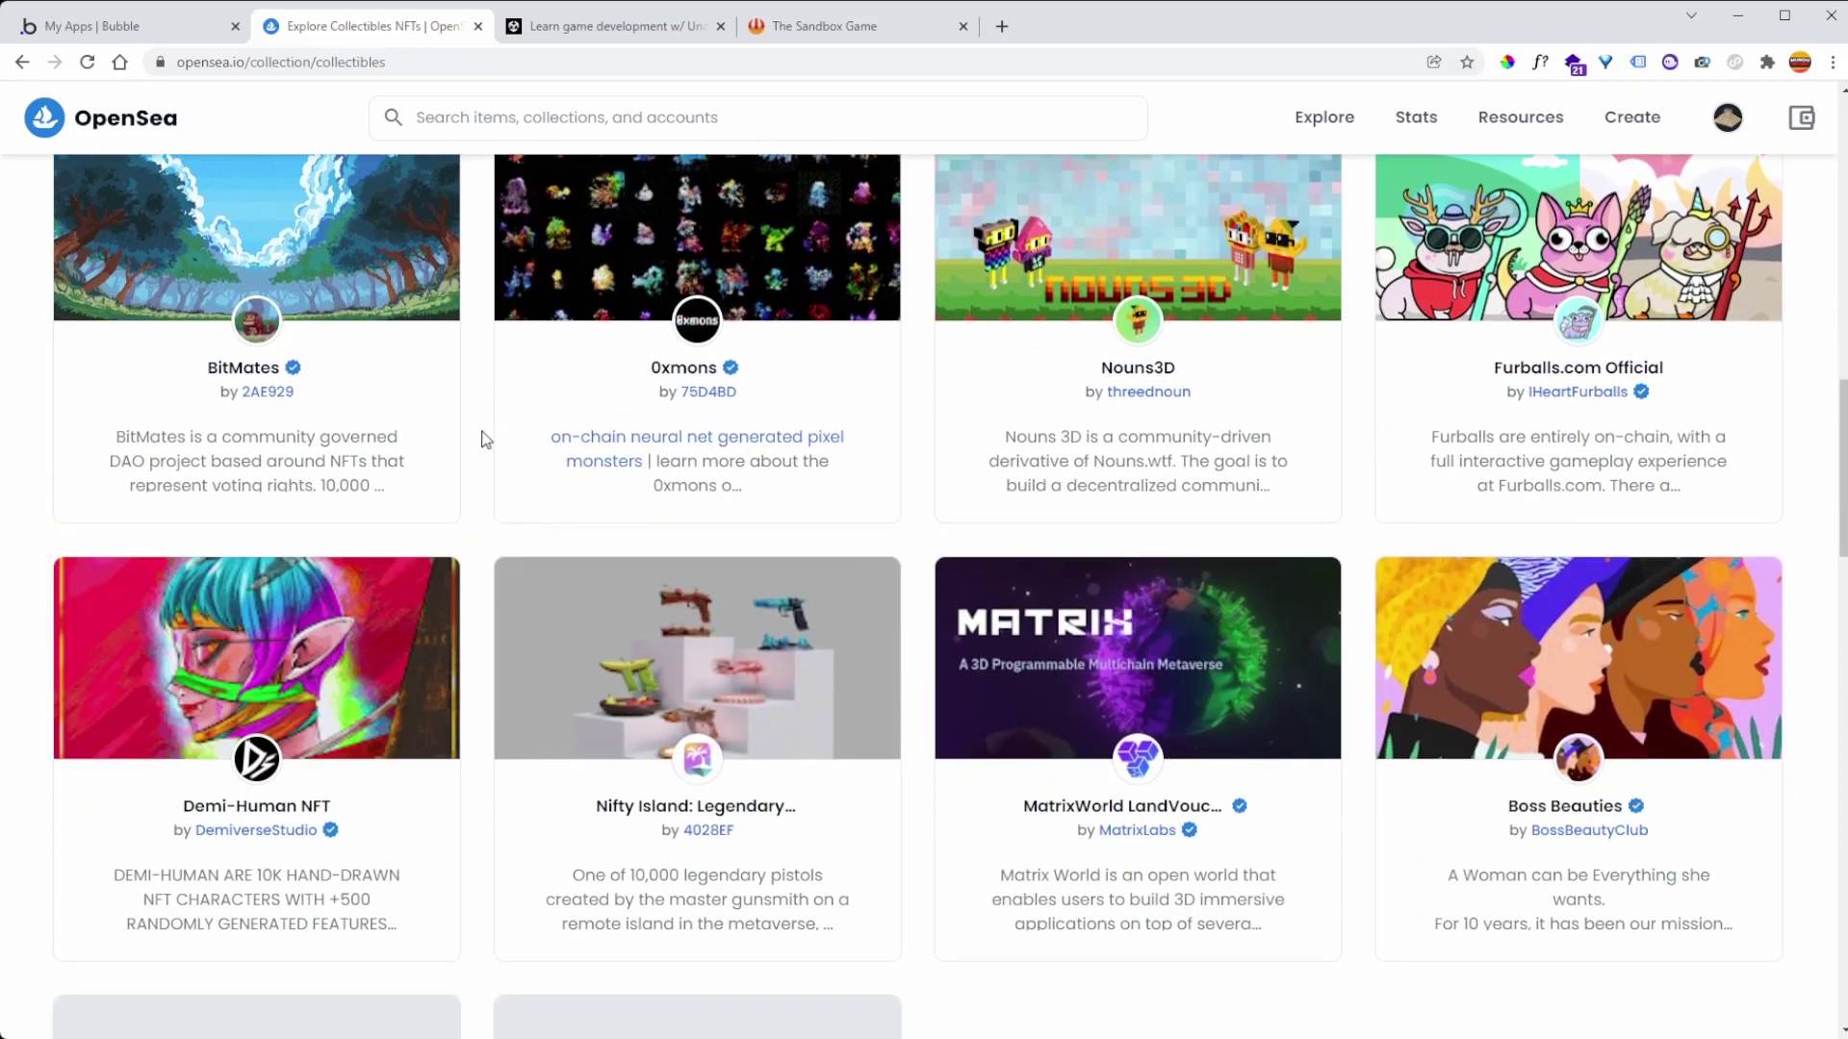
scroll(491, 433, up, 11)
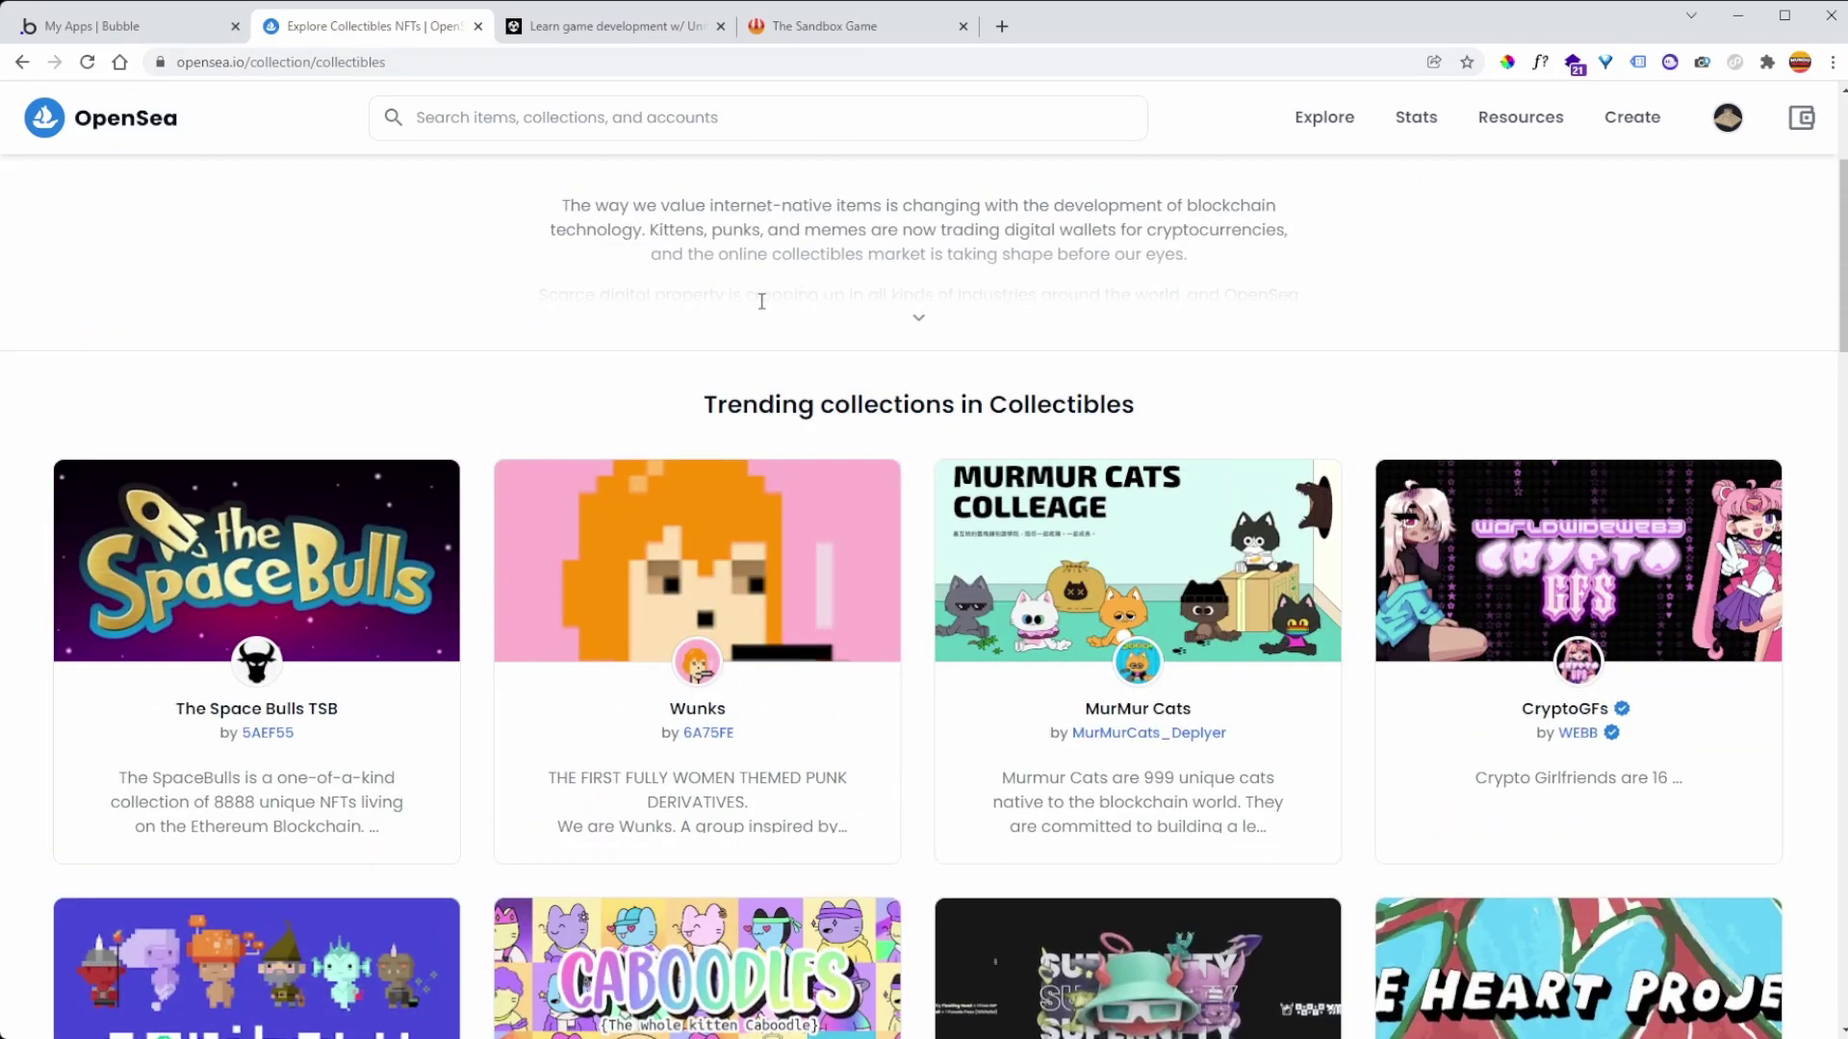
scroll(962, 337, up, 2)
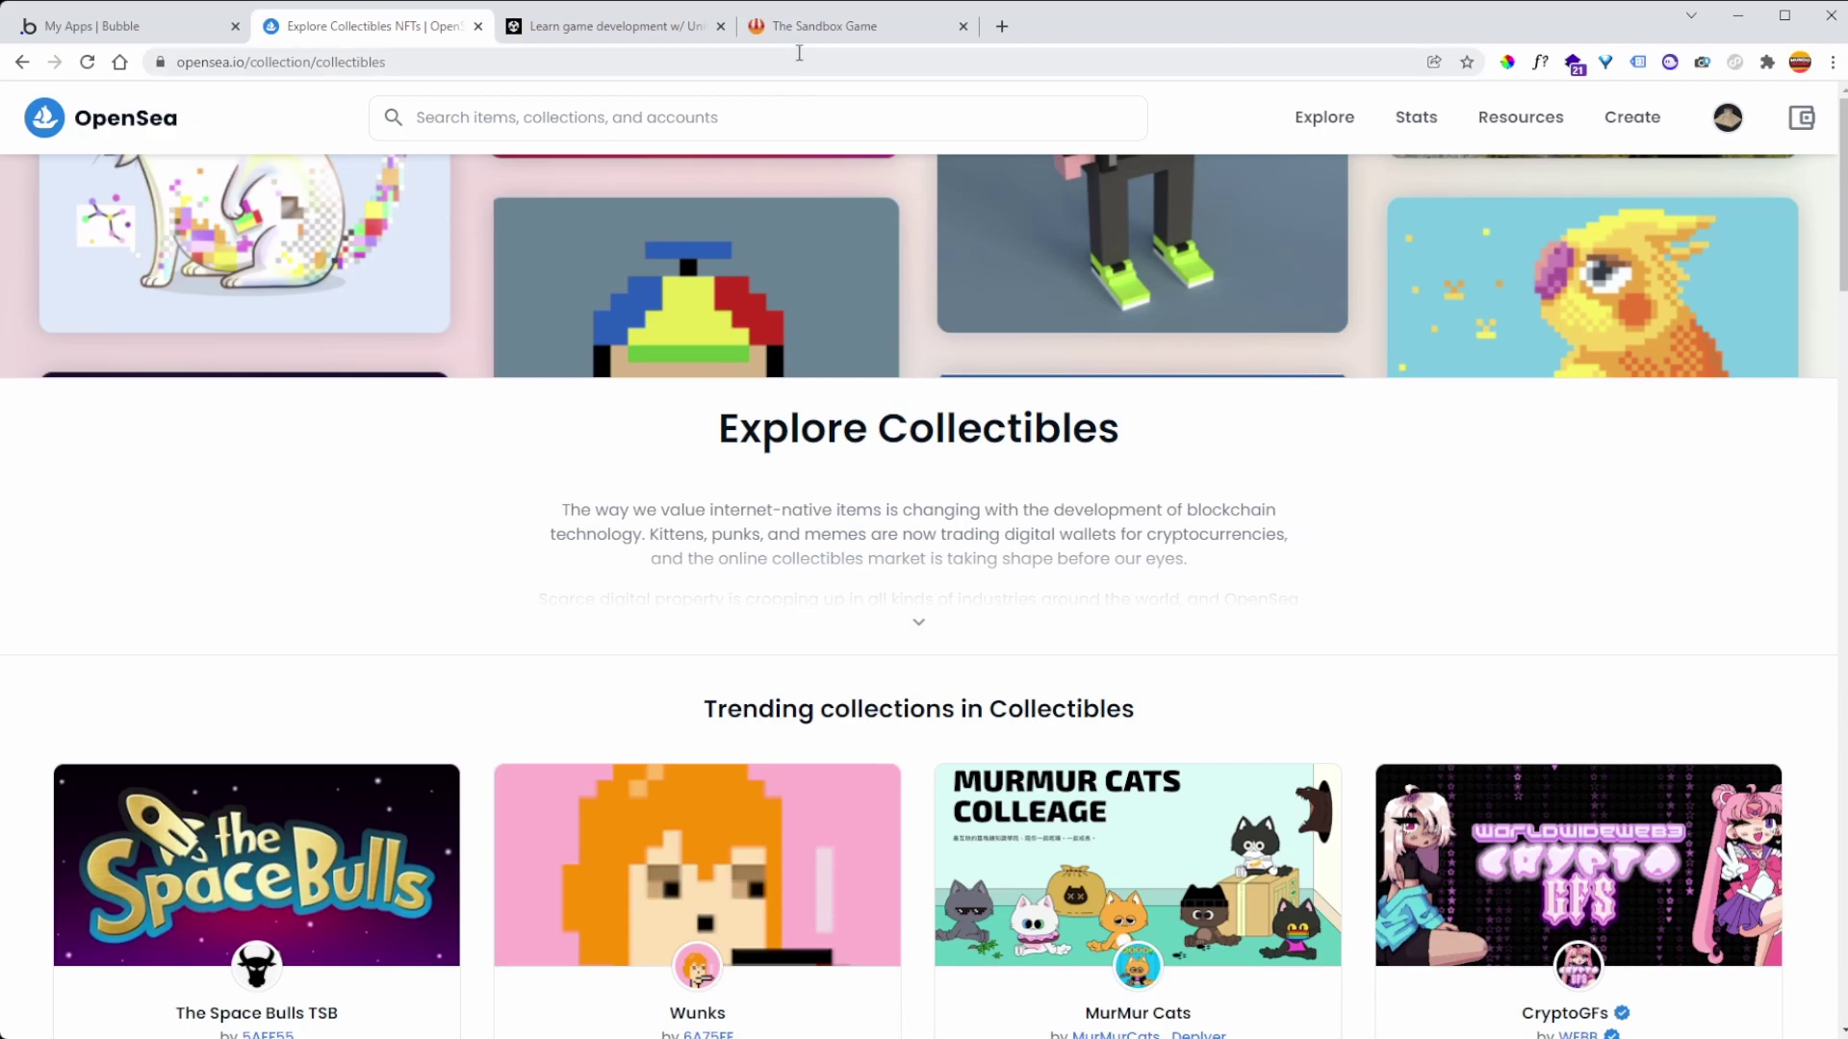
- Switch to The Sandbox's Game Maker page to view its feature cards, and bring up the Unity Learn site
click(821, 28)
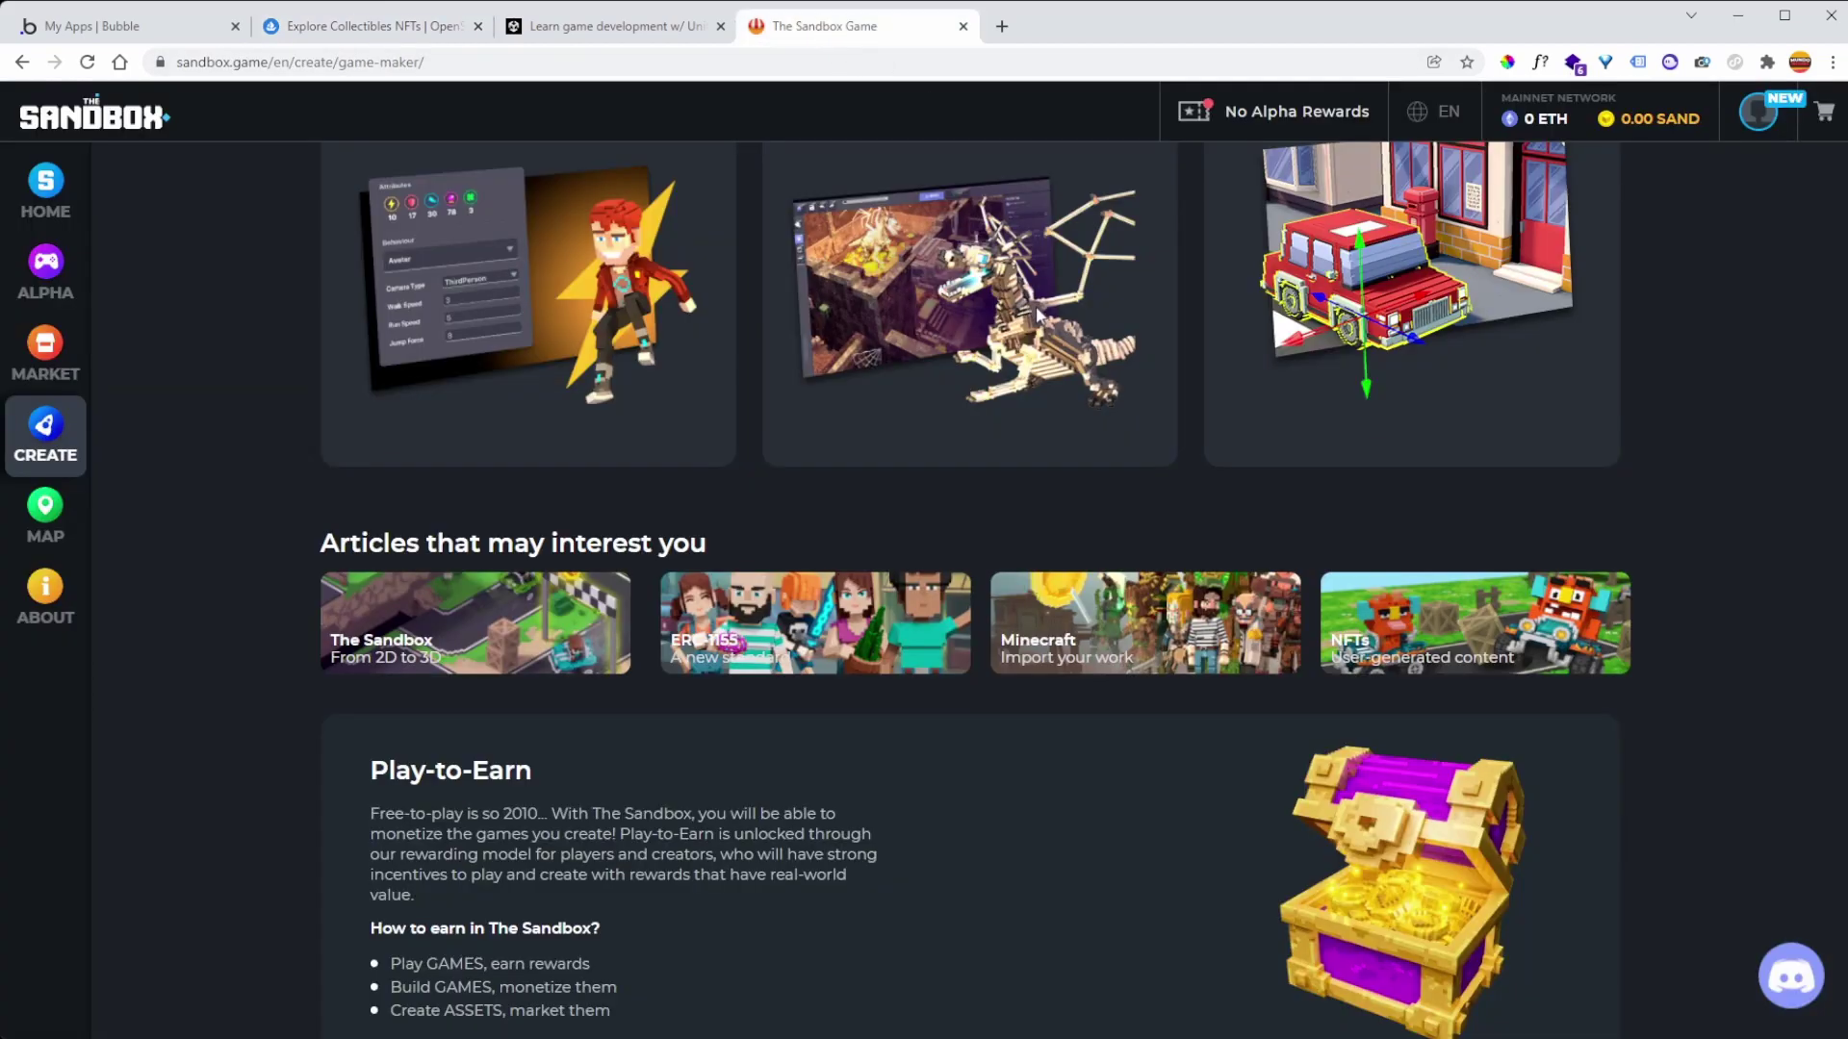
scroll(1128, 502, up, 4)
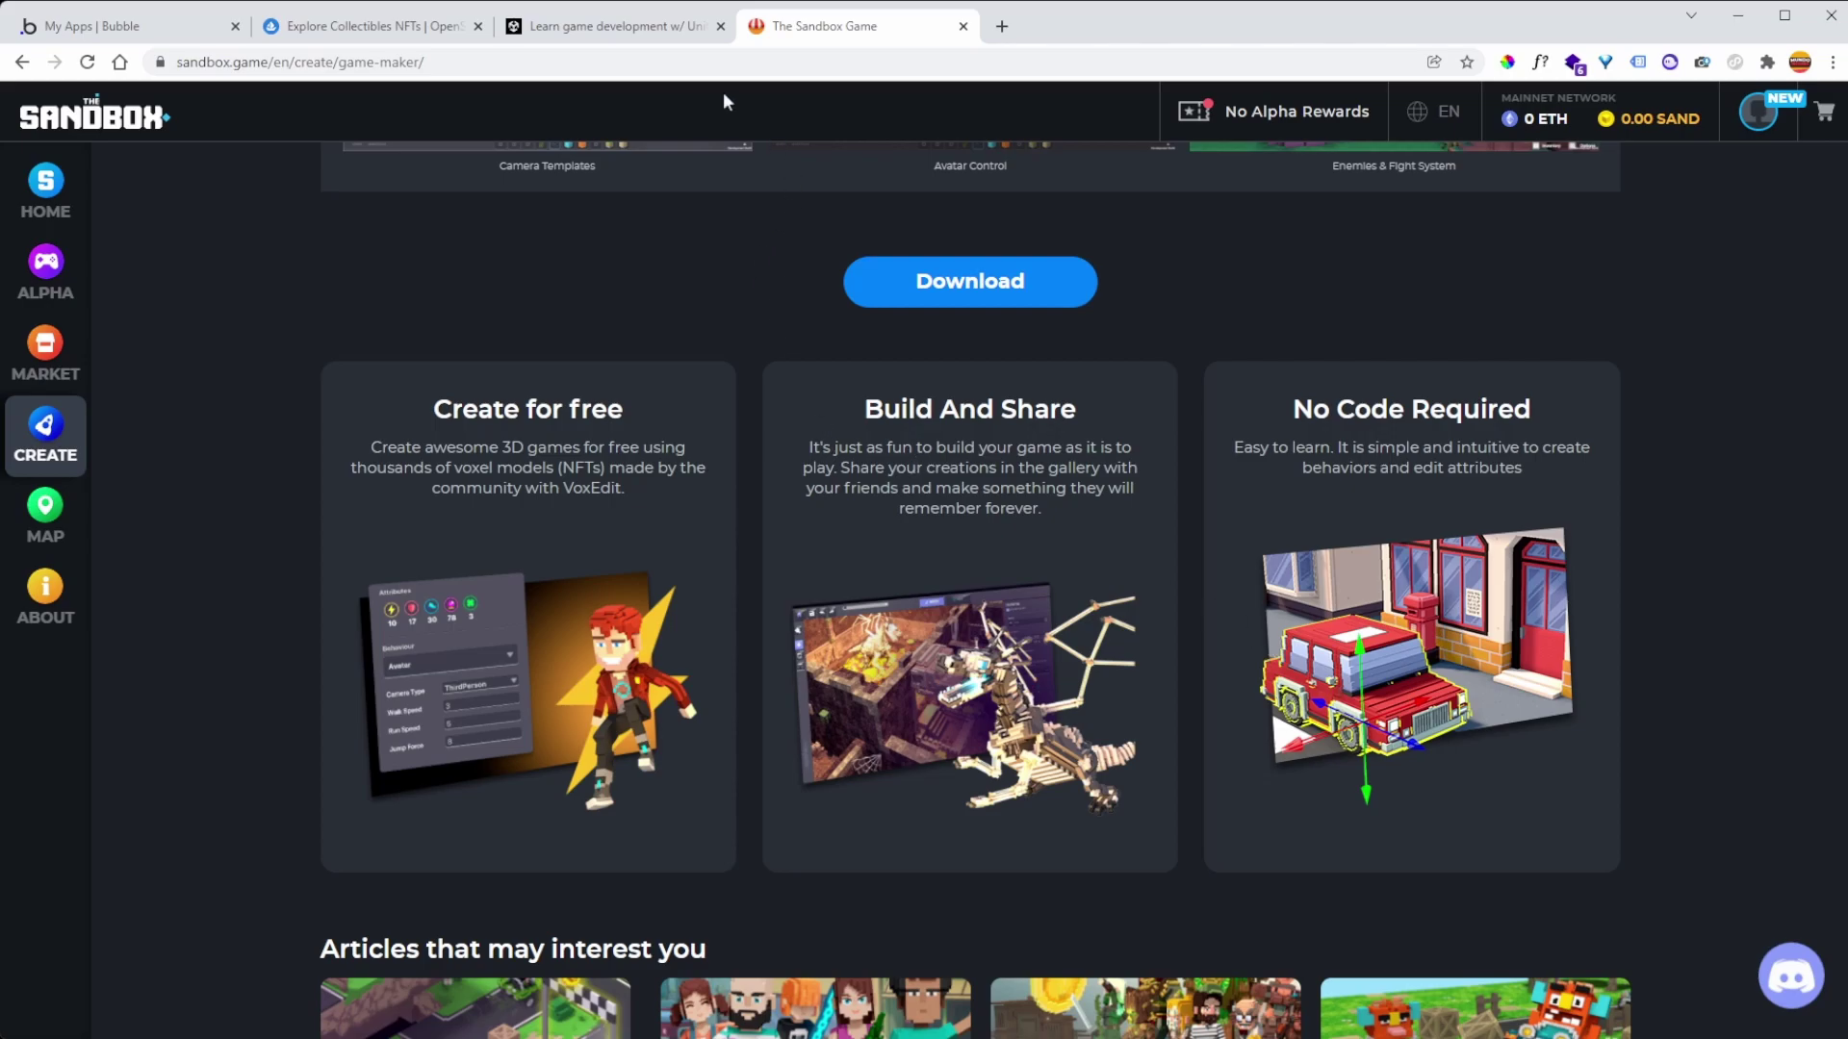
click(636, 37)
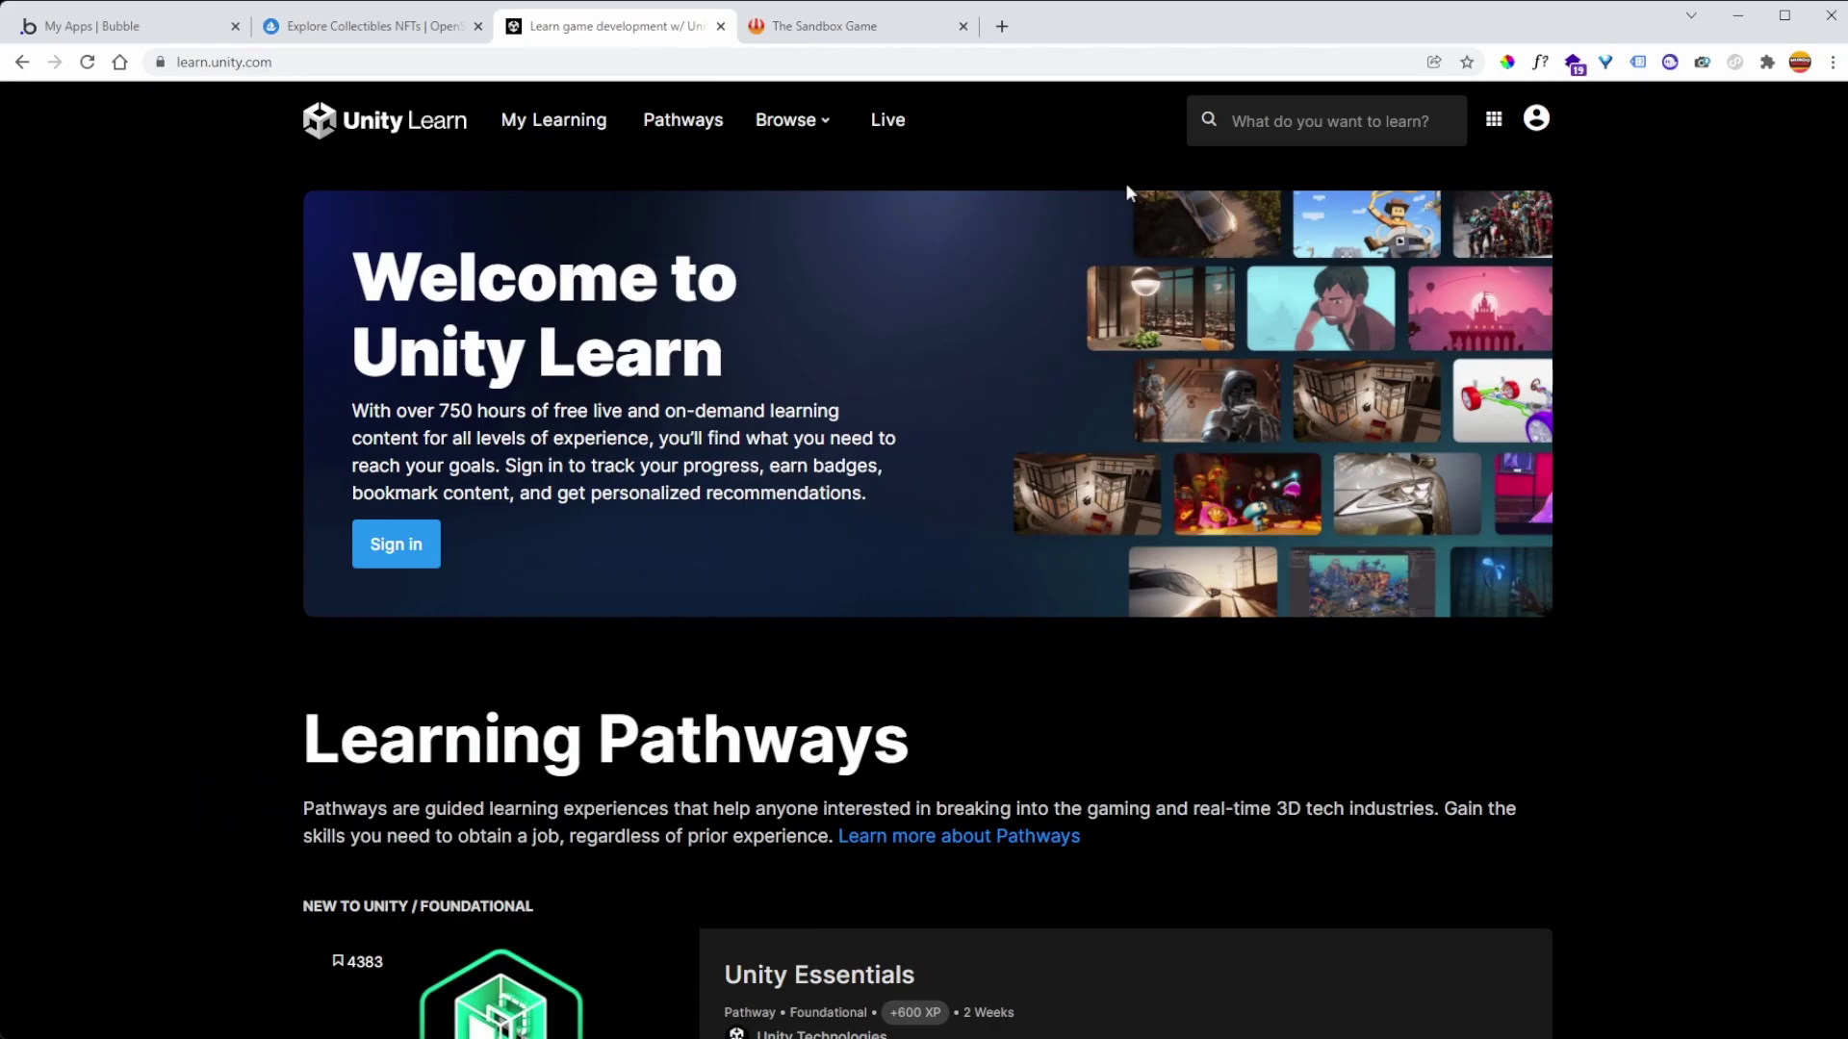
- Switch to OpenSea, open the Chichen Itsa item from the account's collected NFTs, rotate its 3D model and examine its listing details
click(376, 37)
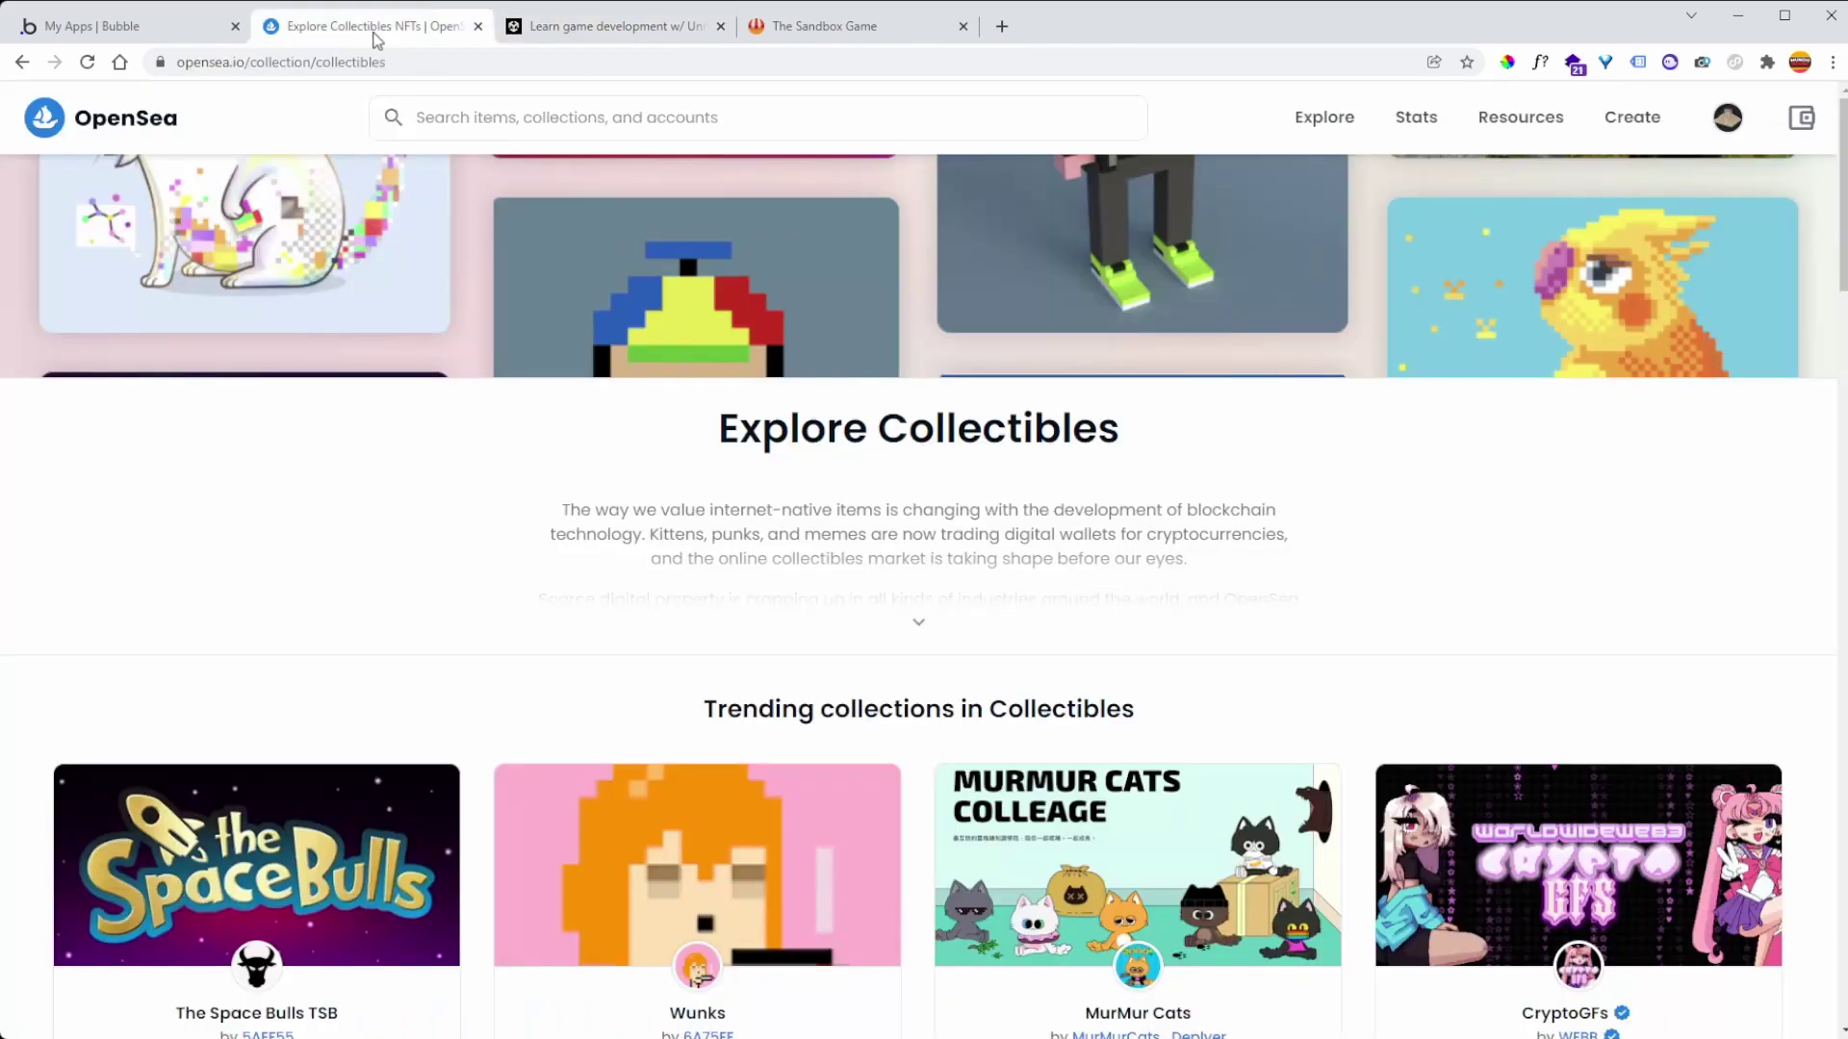
click(1728, 118)
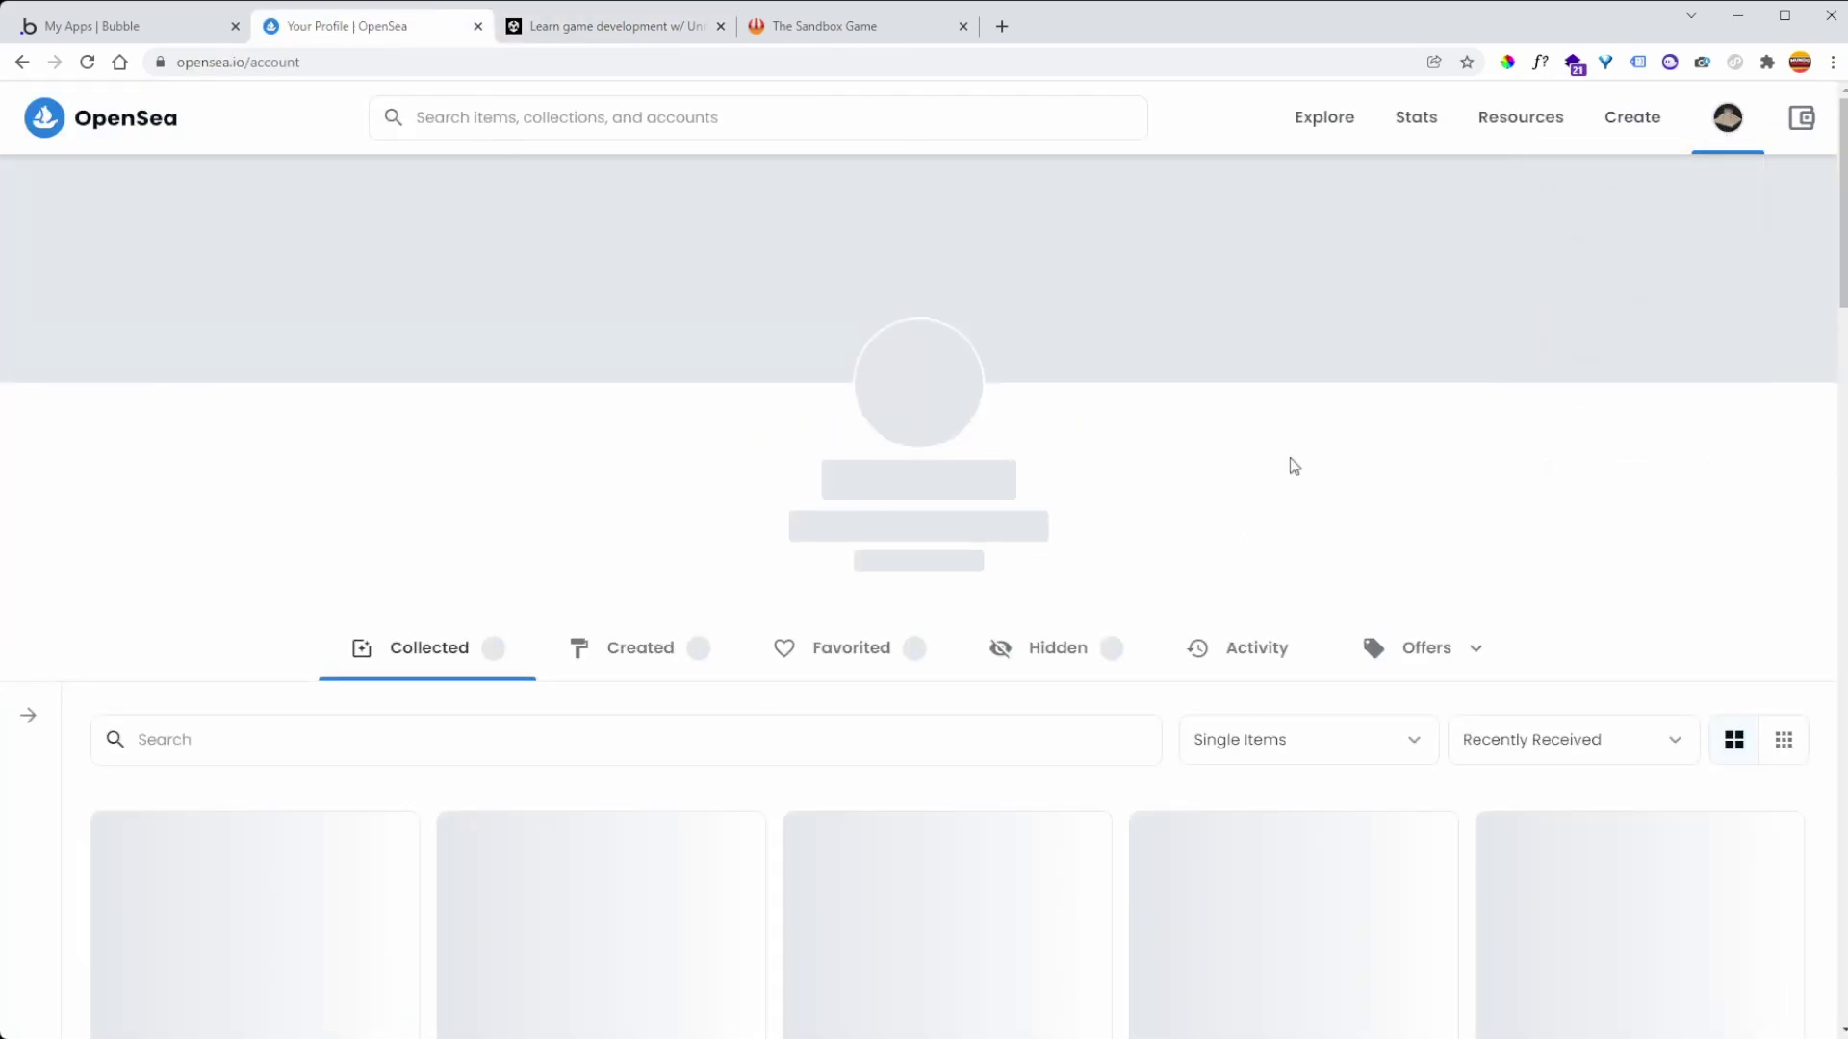
scroll(1197, 451, down, 5)
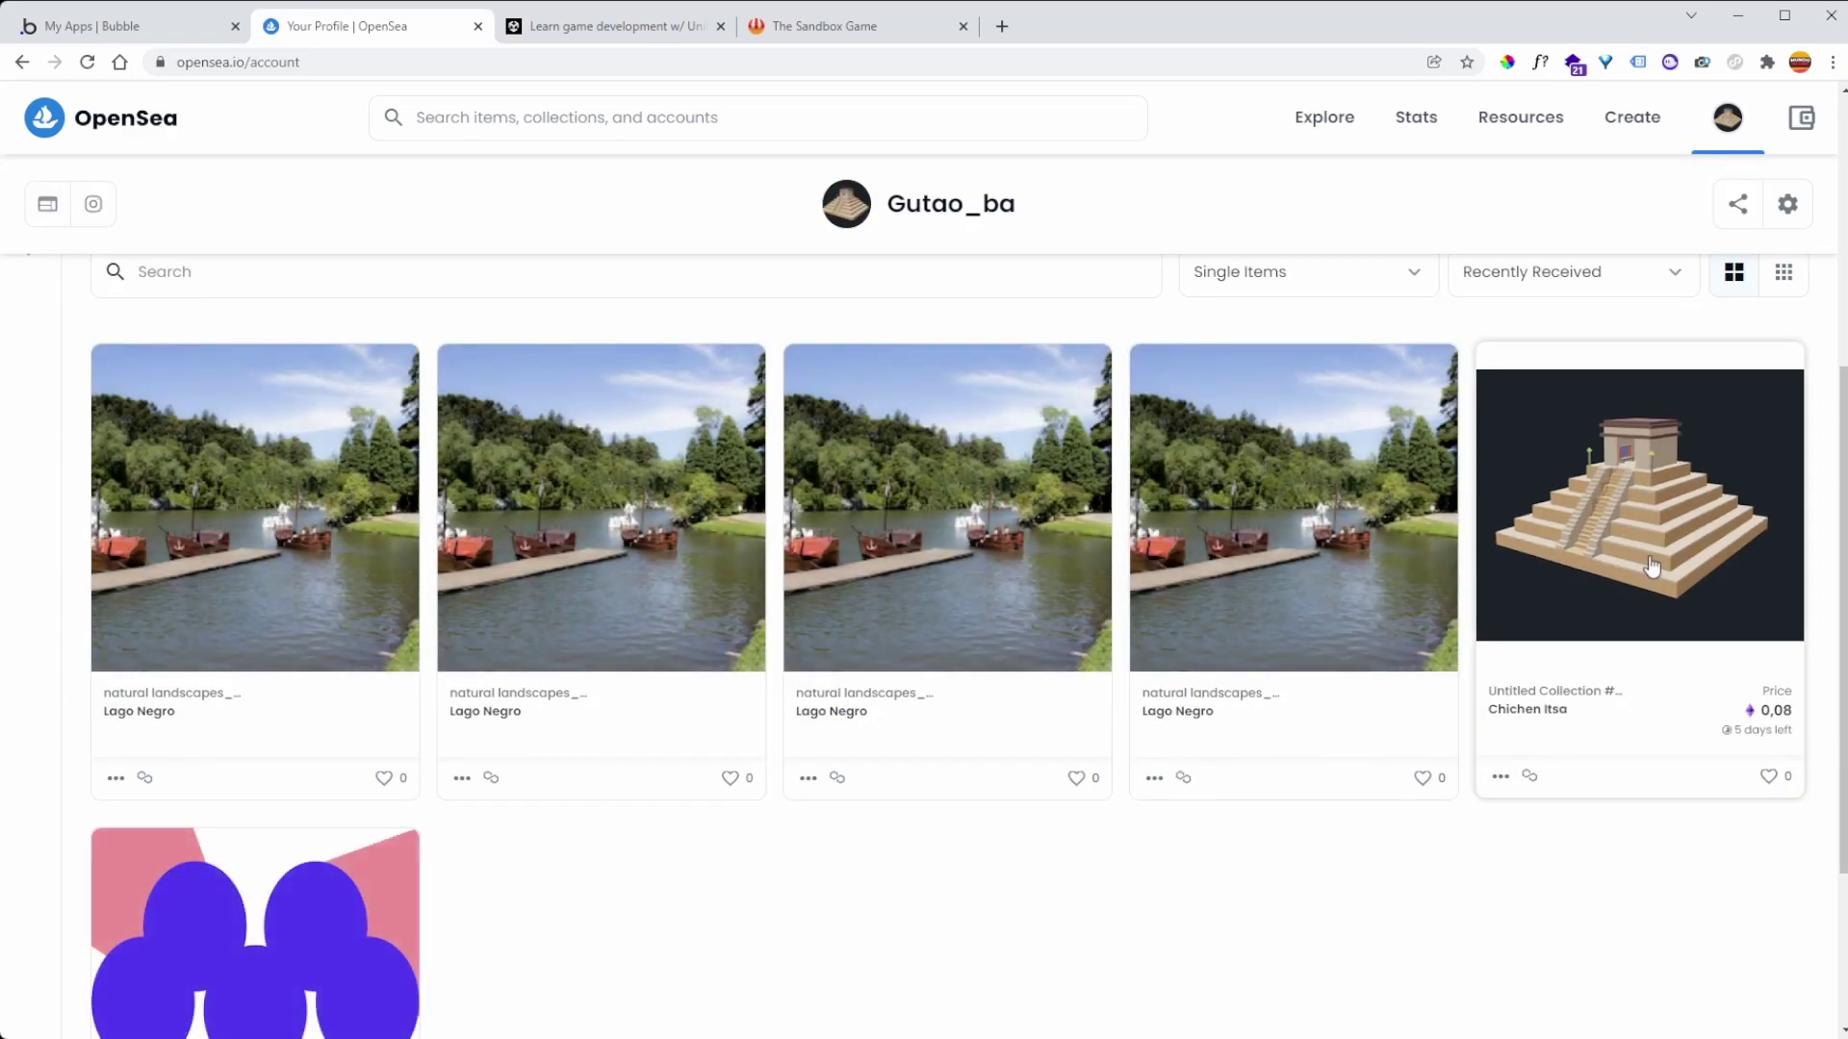
click(1650, 561)
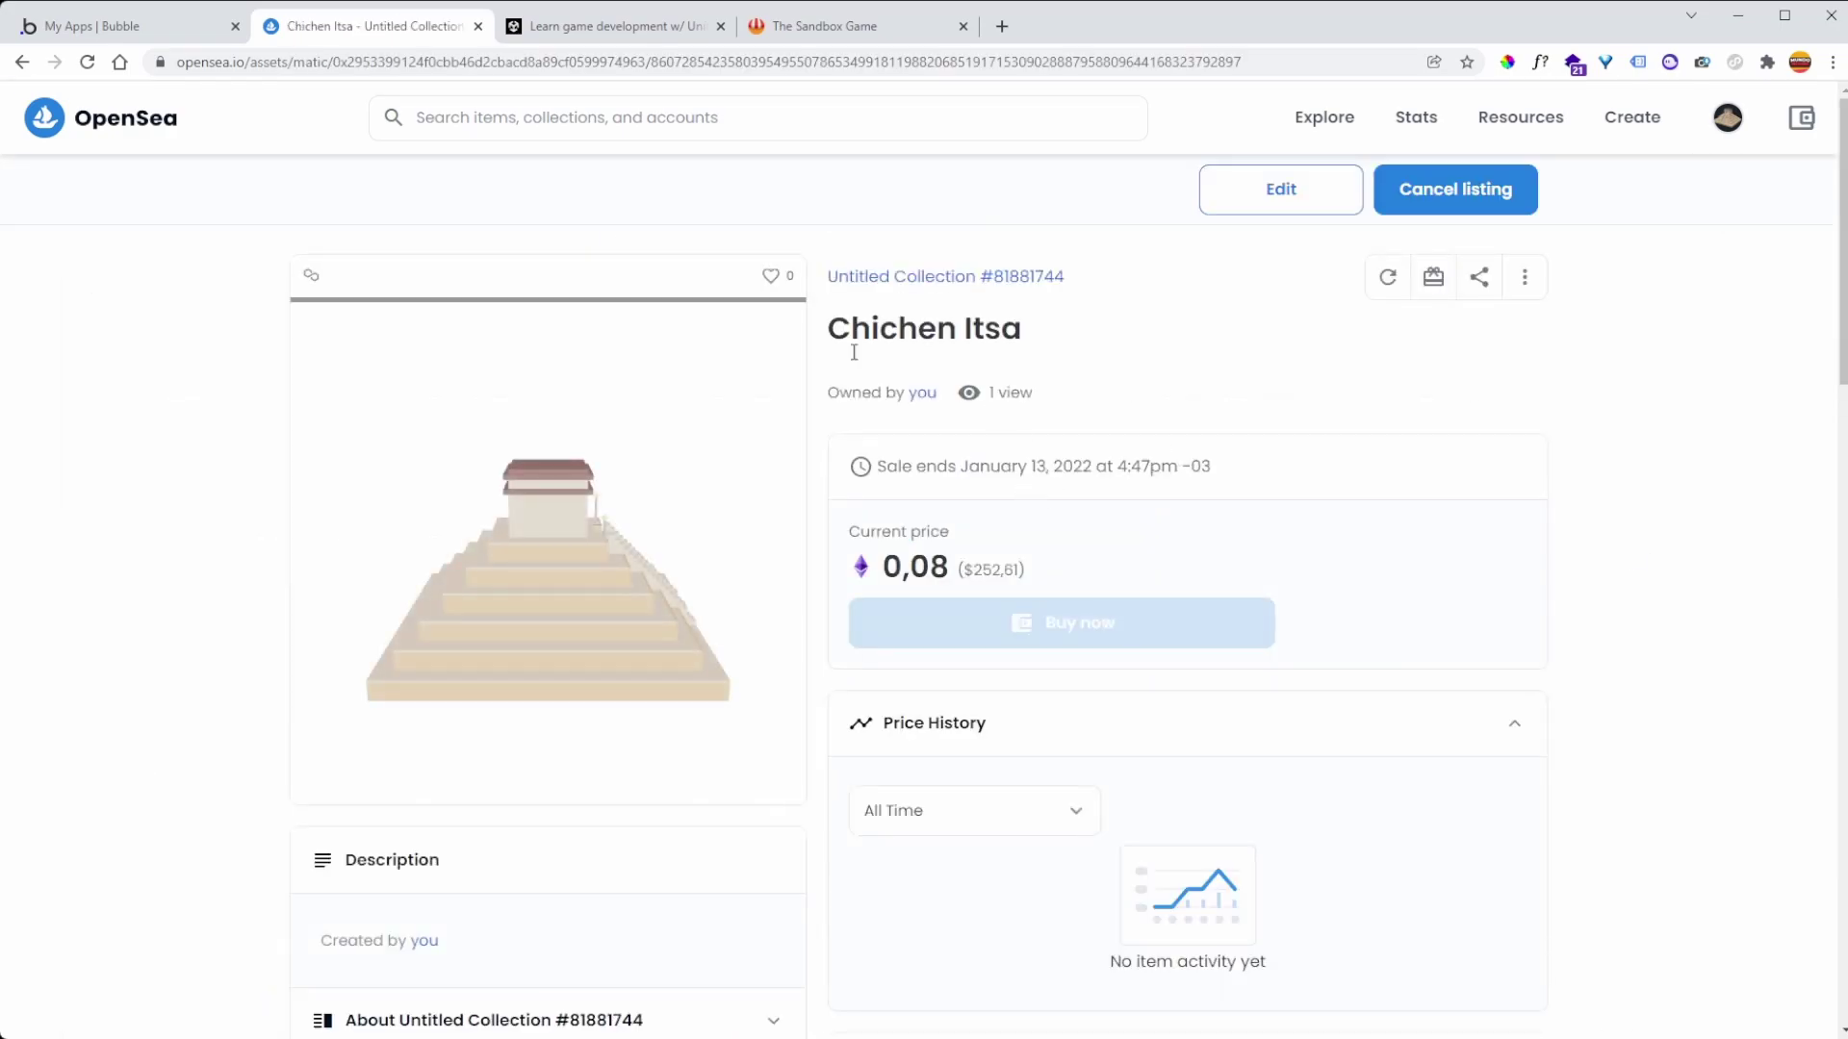
drag(639, 458, 808, 575)
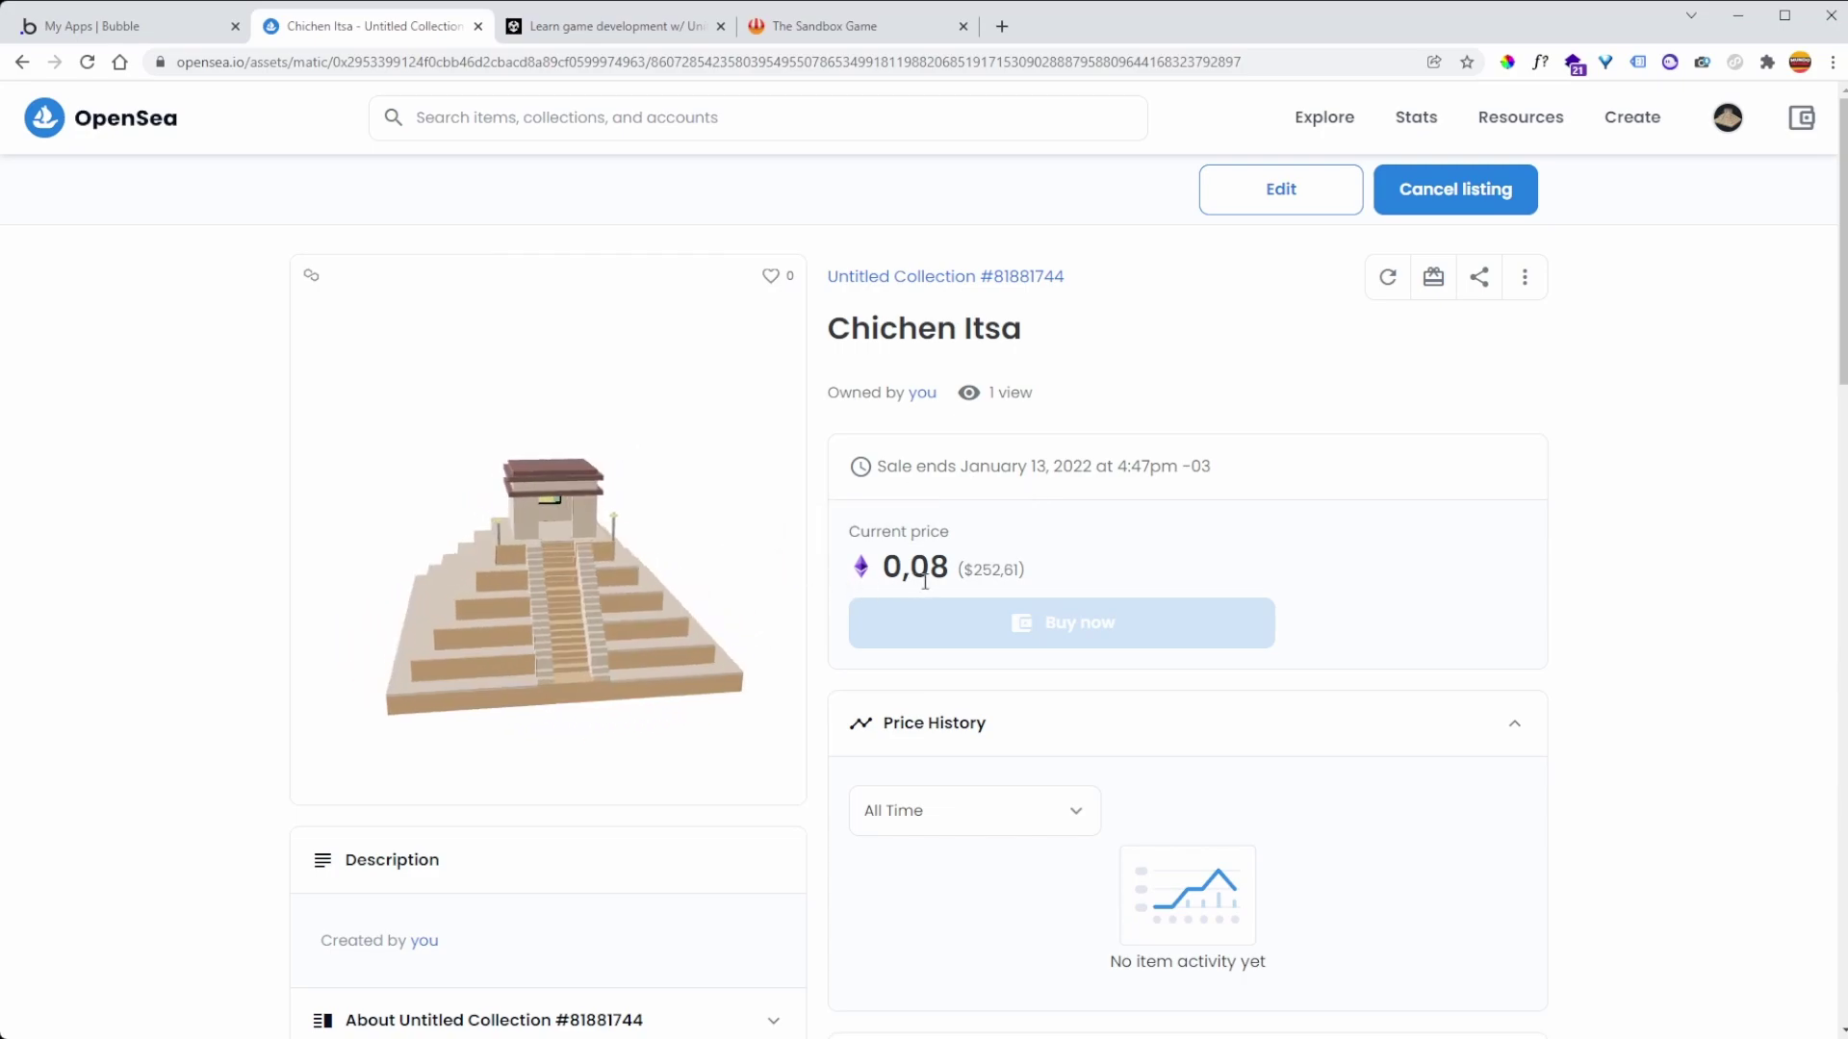
scroll(817, 462, down, 8)
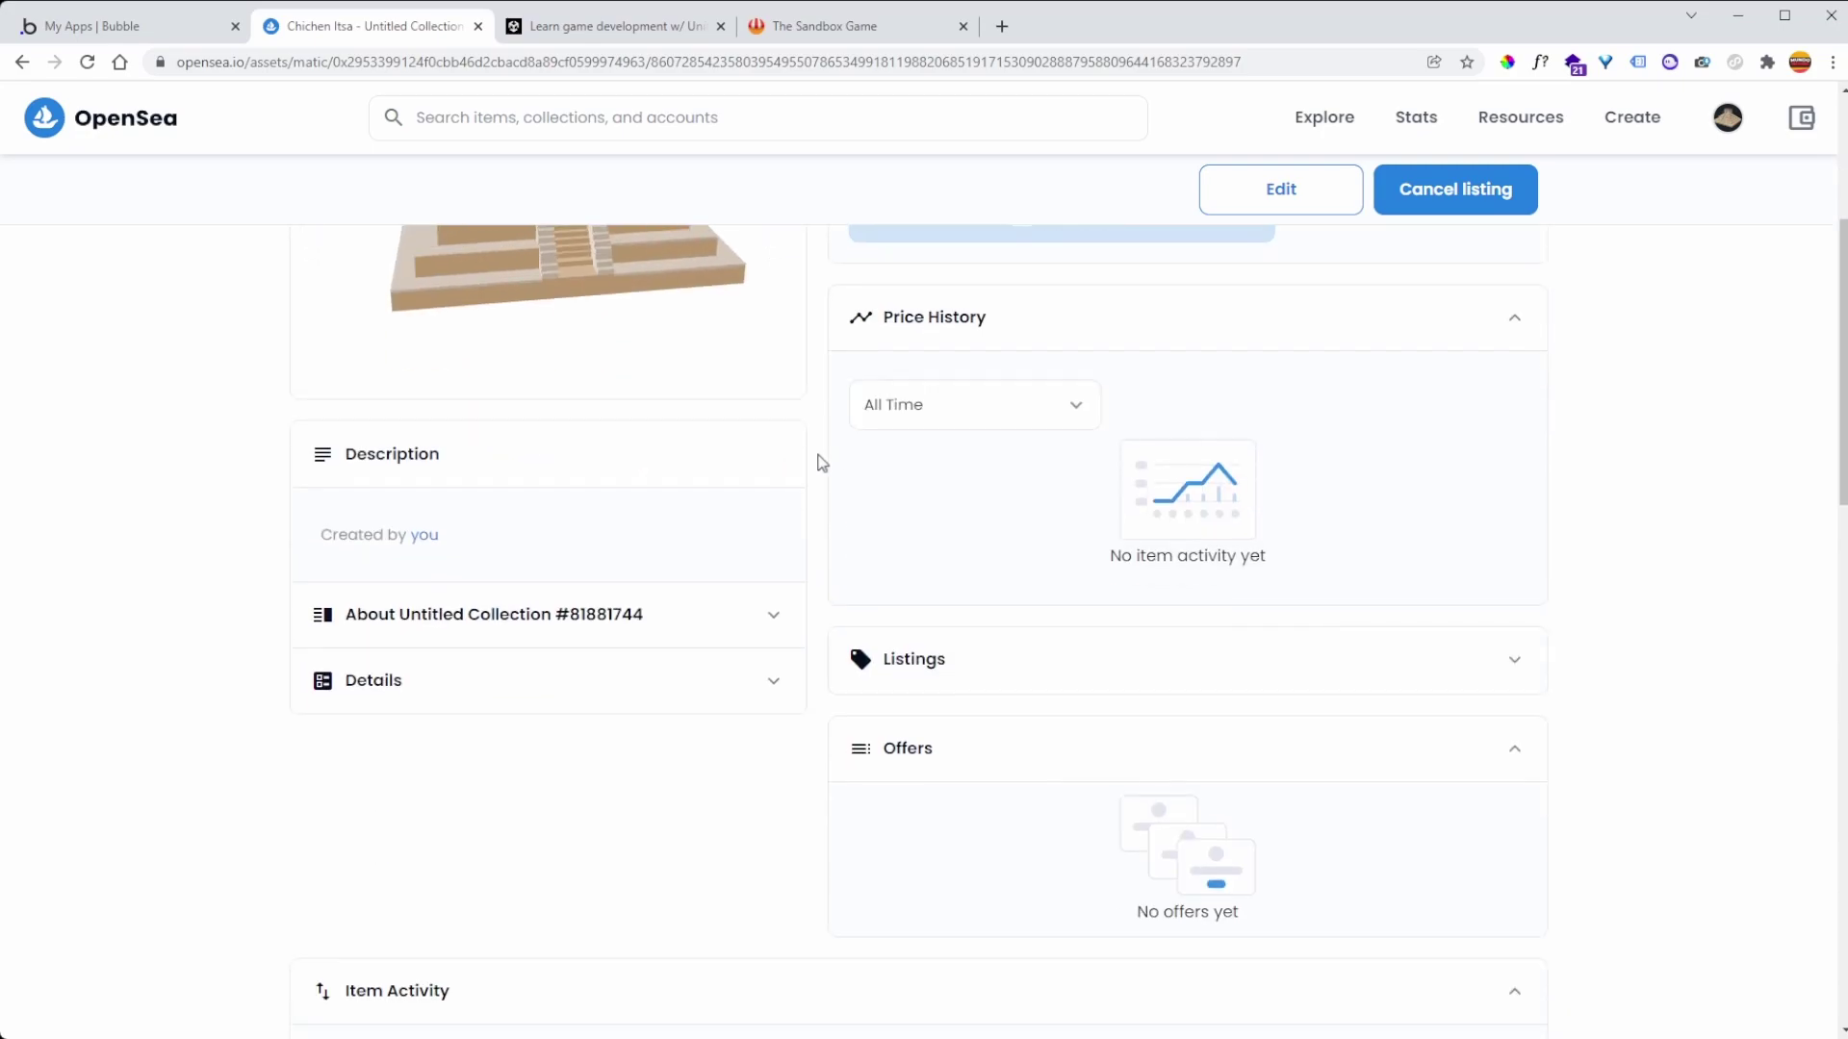
scroll(823, 466, up, 8)
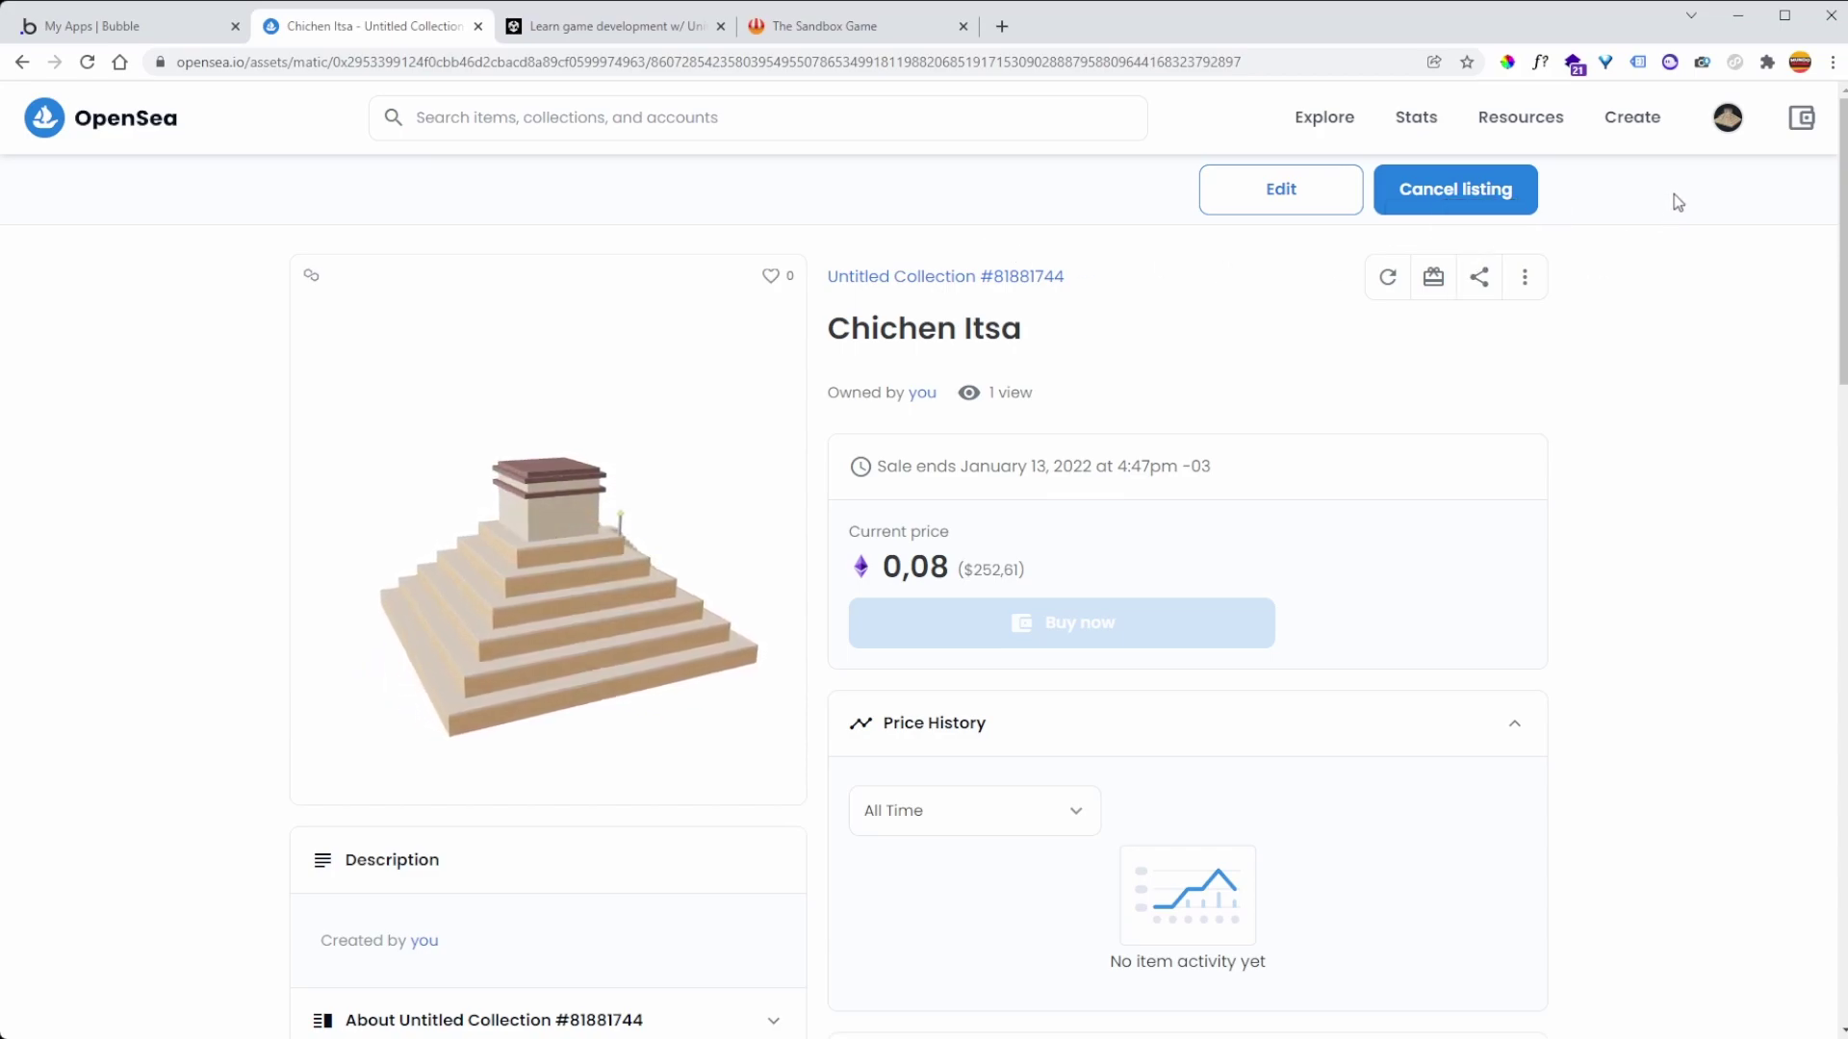
- Open the form for creating a new item and highlight its supported file types, including GLTF, for comparison with The Sandbox and Unity
click(1635, 125)
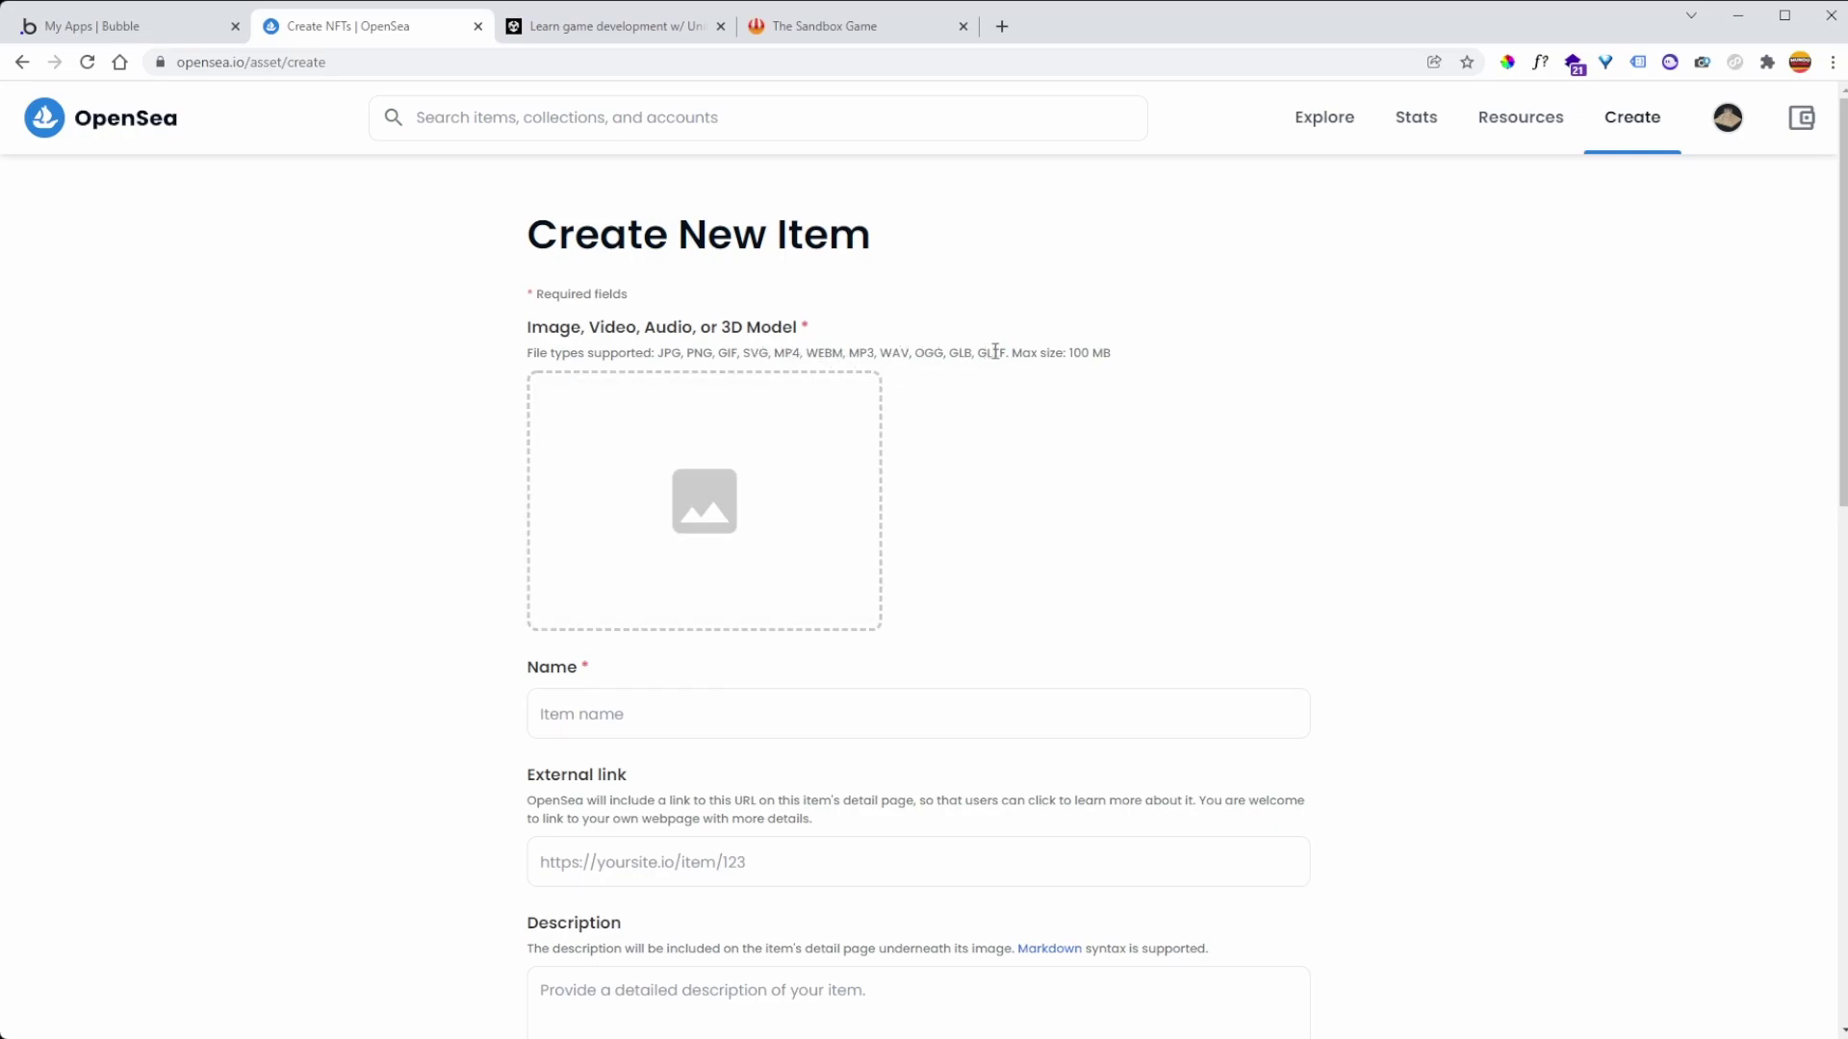
drag(1003, 352, 739, 354)
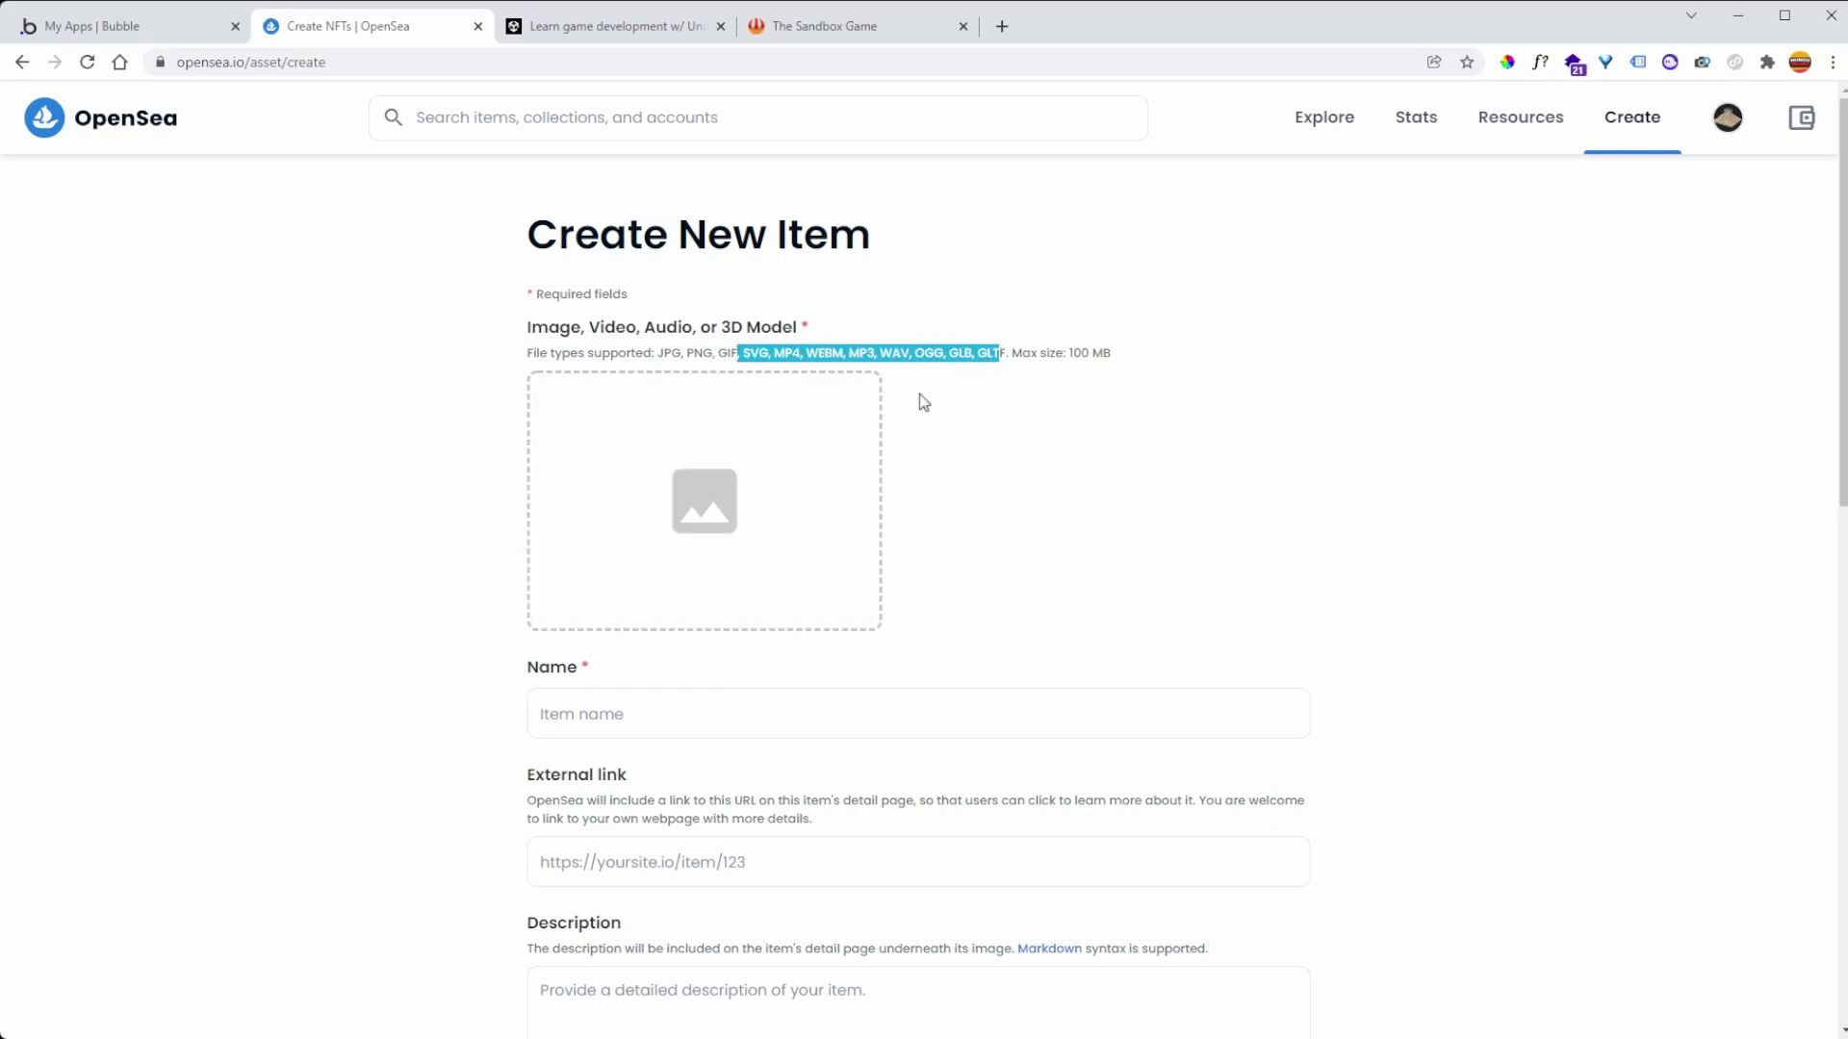
click(831, 29)
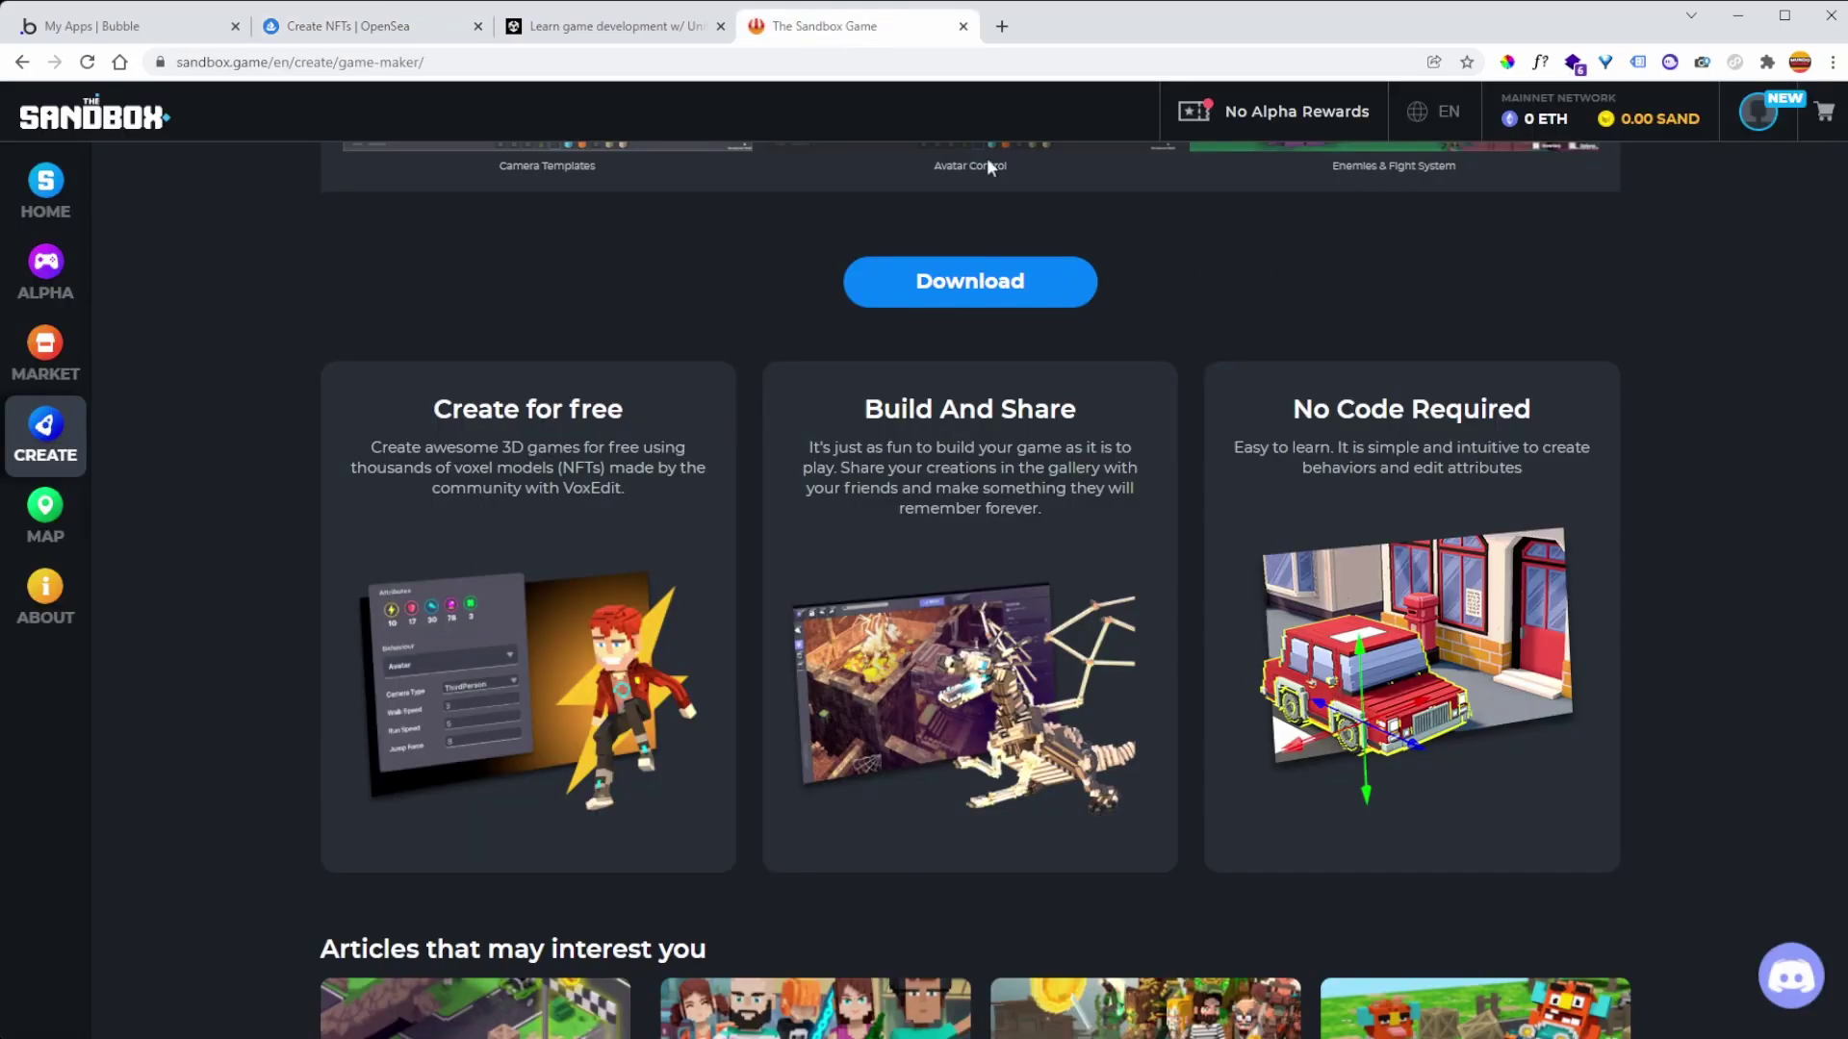
click(584, 29)
click(337, 26)
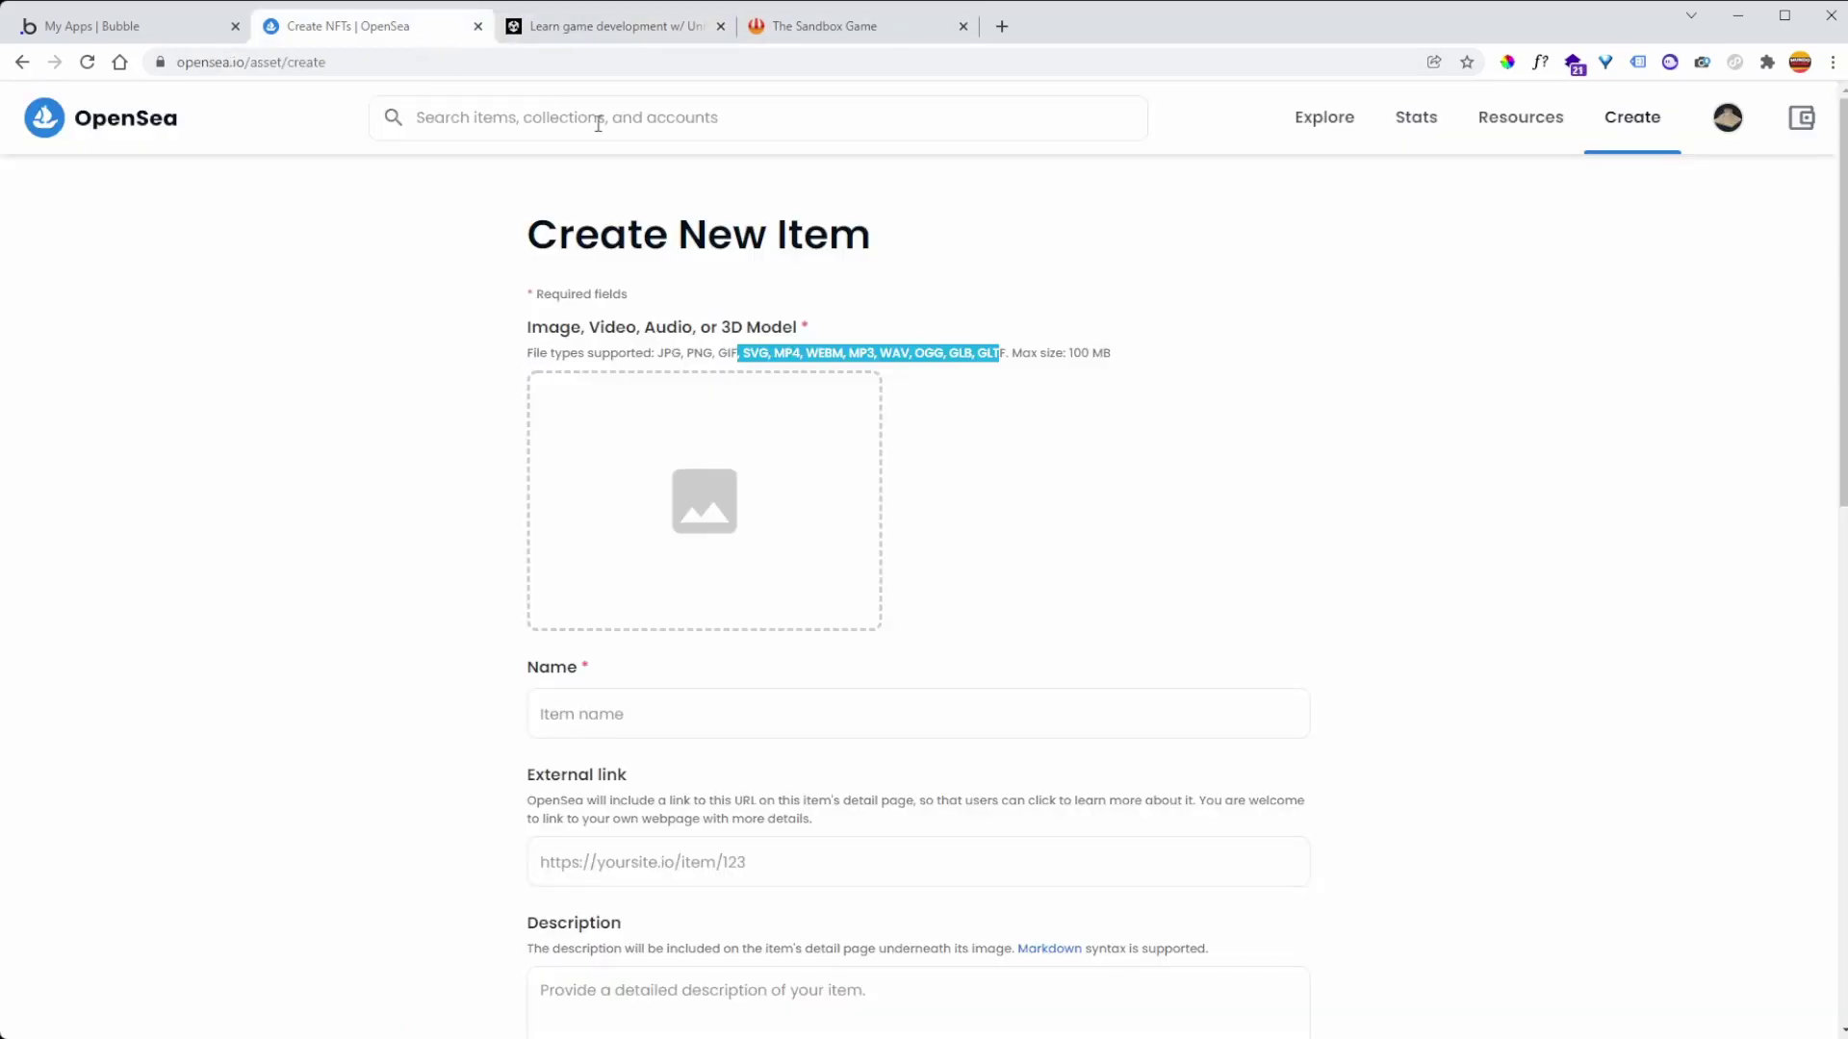
click(980, 358)
double_click(979, 354)
click(1026, 391)
- Review the new item's description, collection, traits and supply fields, and set its blockchain to Polygon
scroll(940, 503, down, 3)
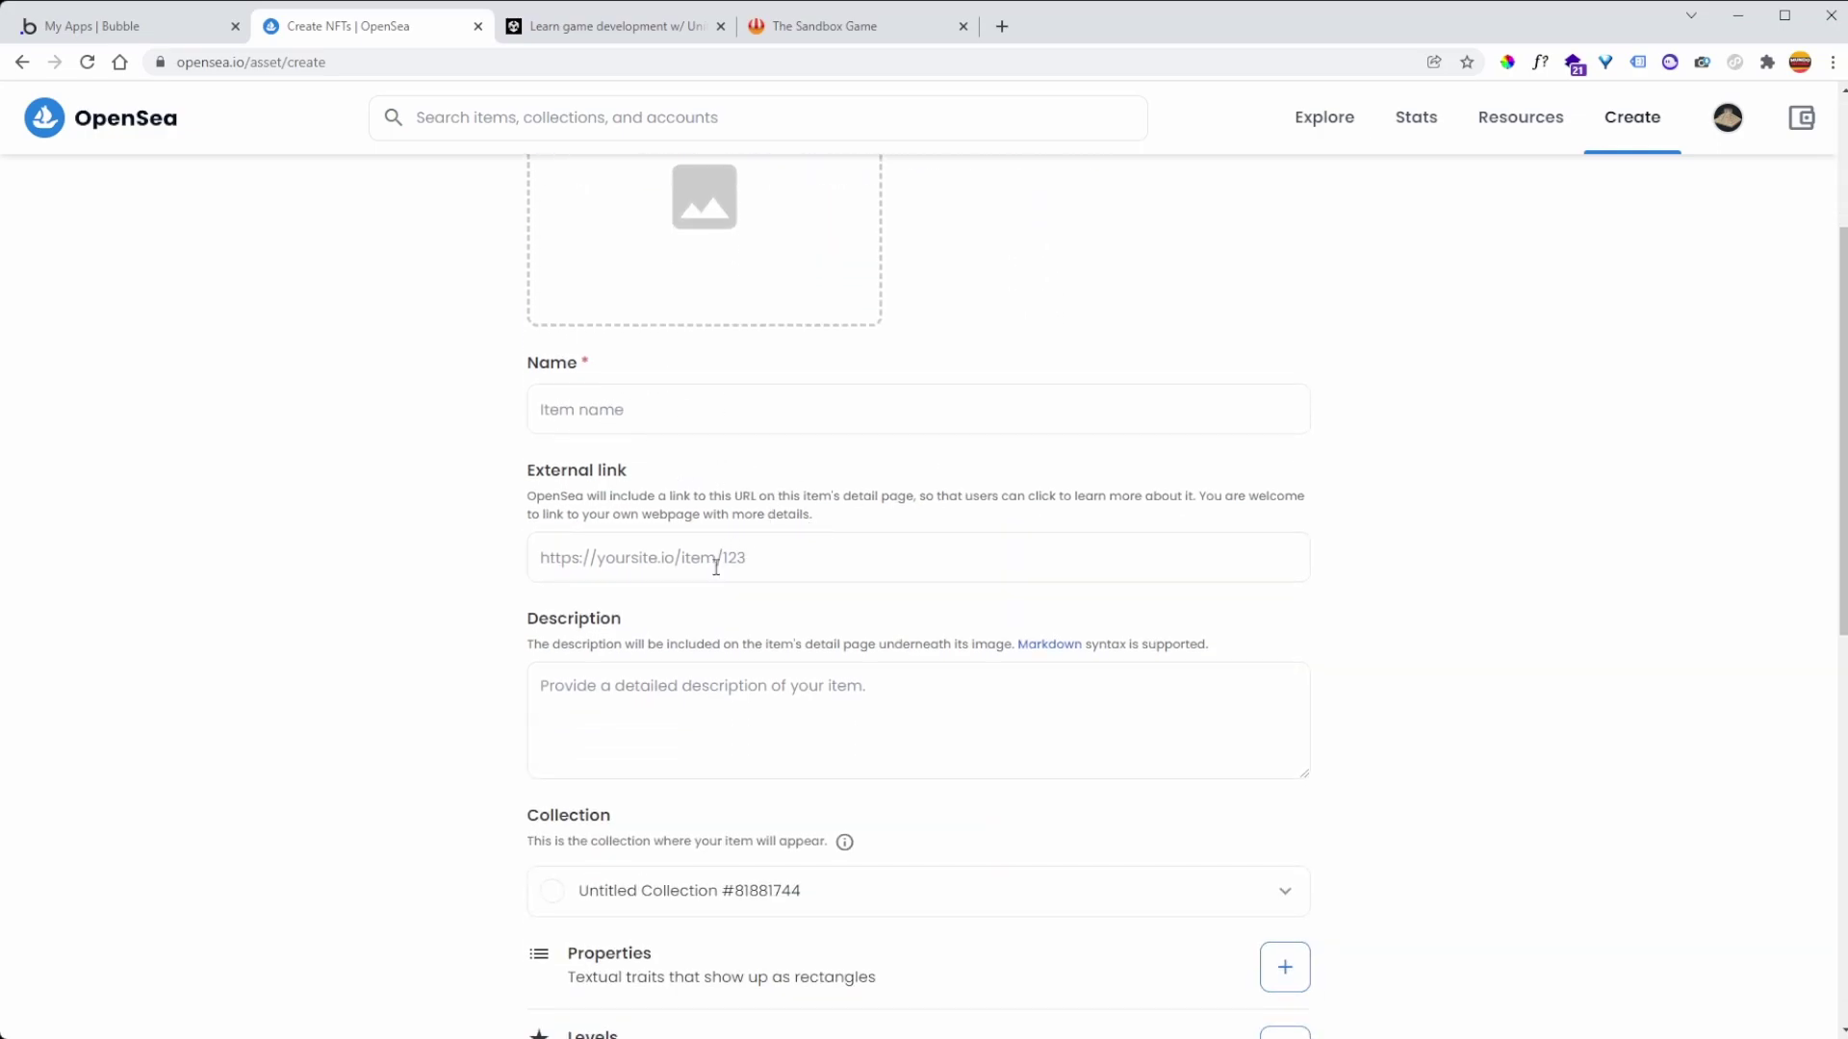
scroll(768, 577, down, 1)
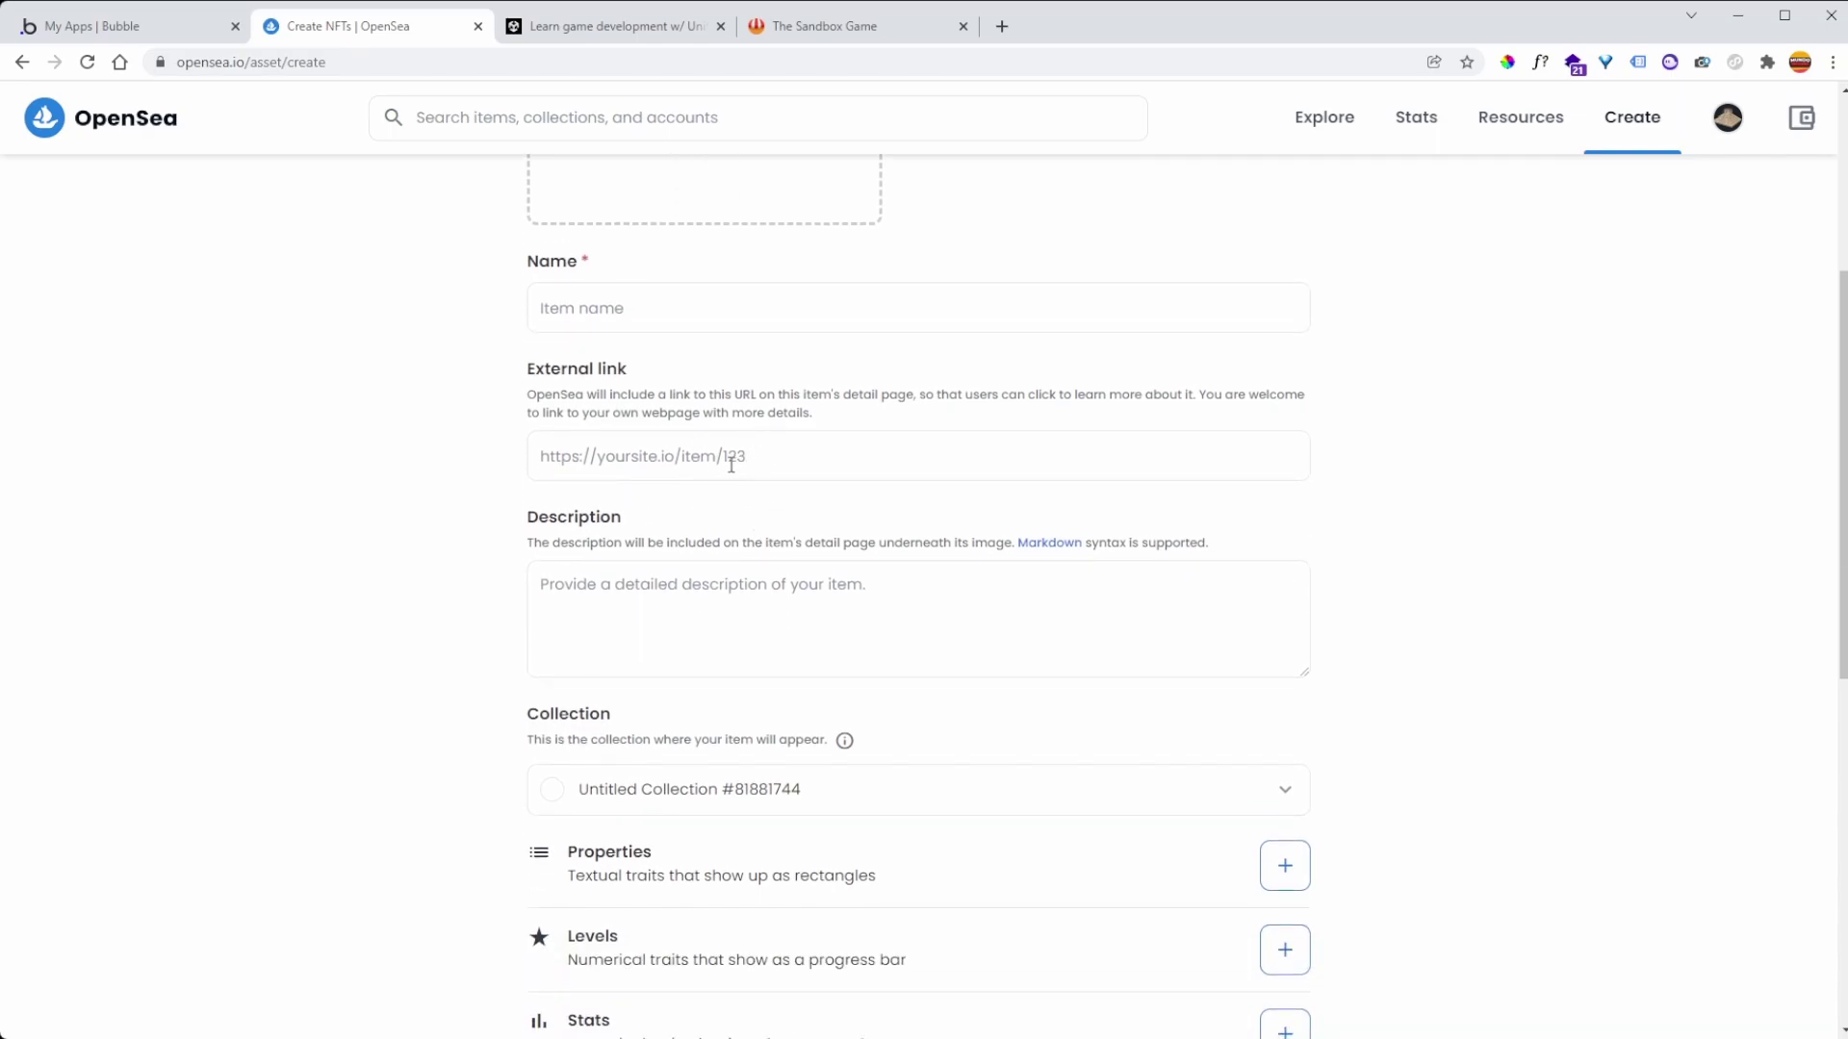
scroll(797, 500, down, 6)
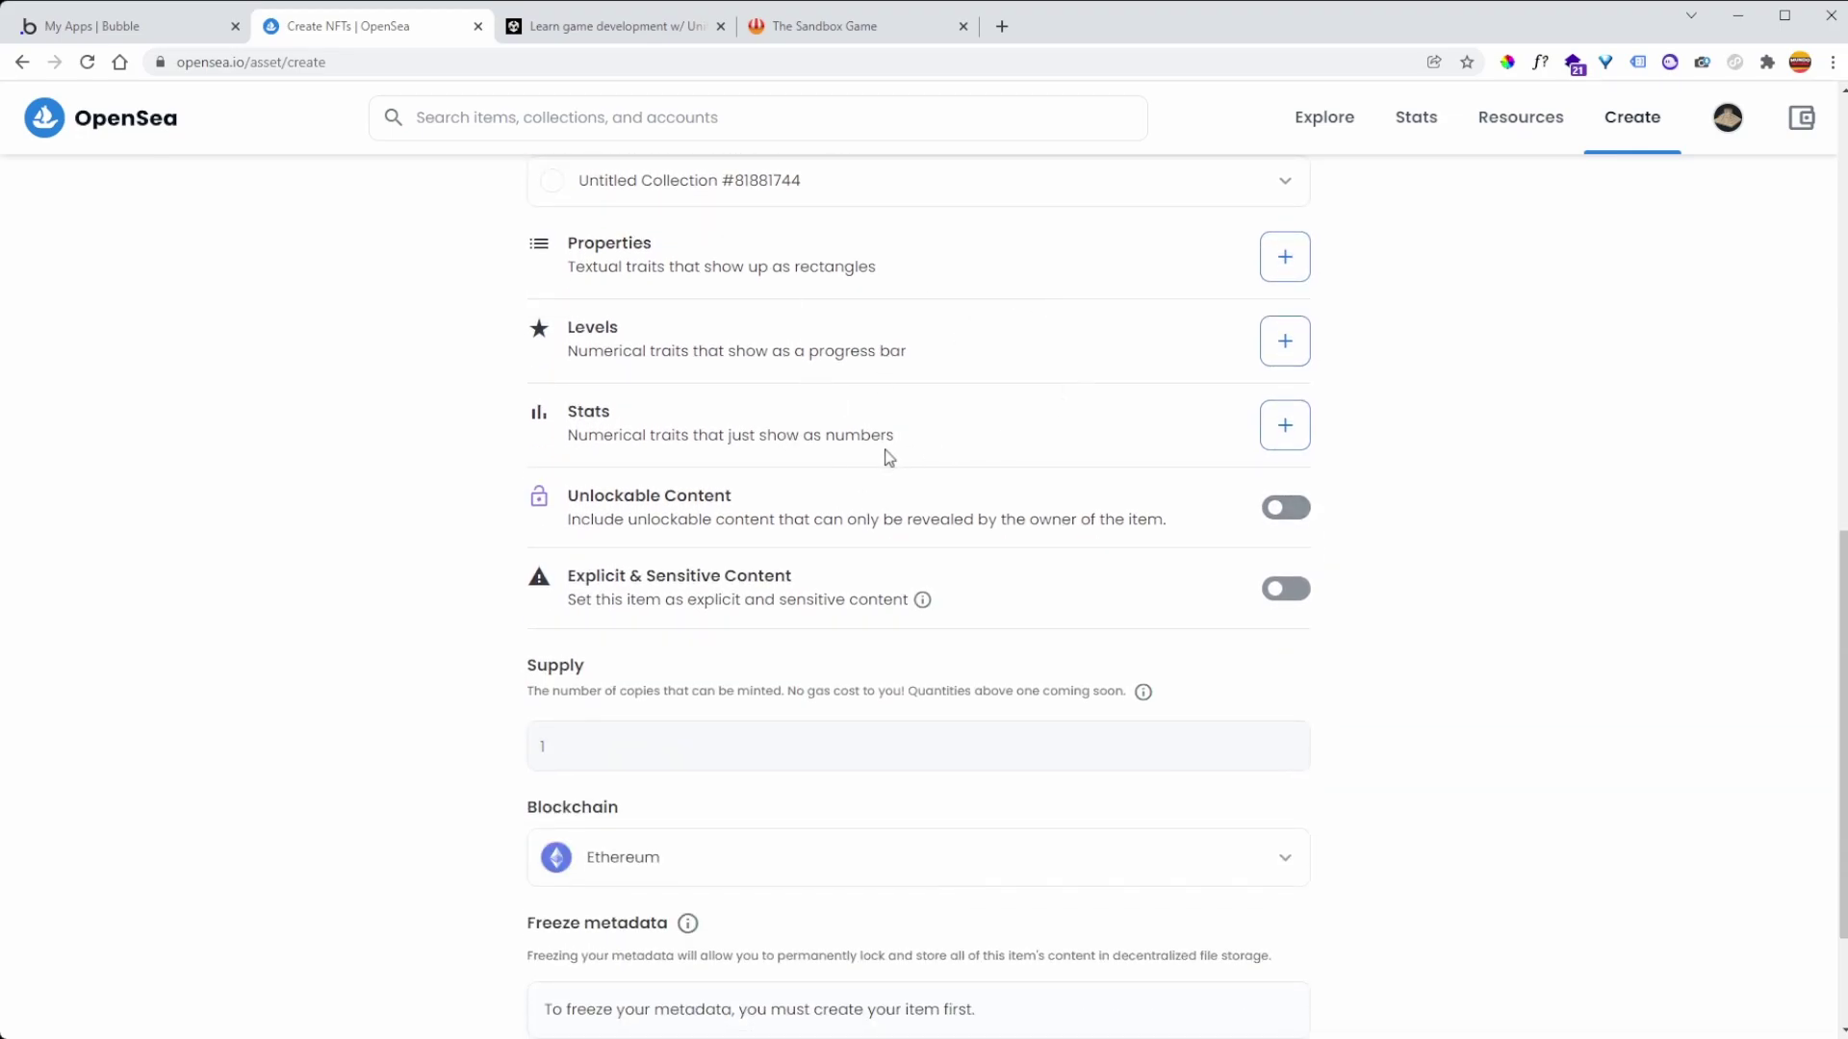
scroll(862, 418, down, 2)
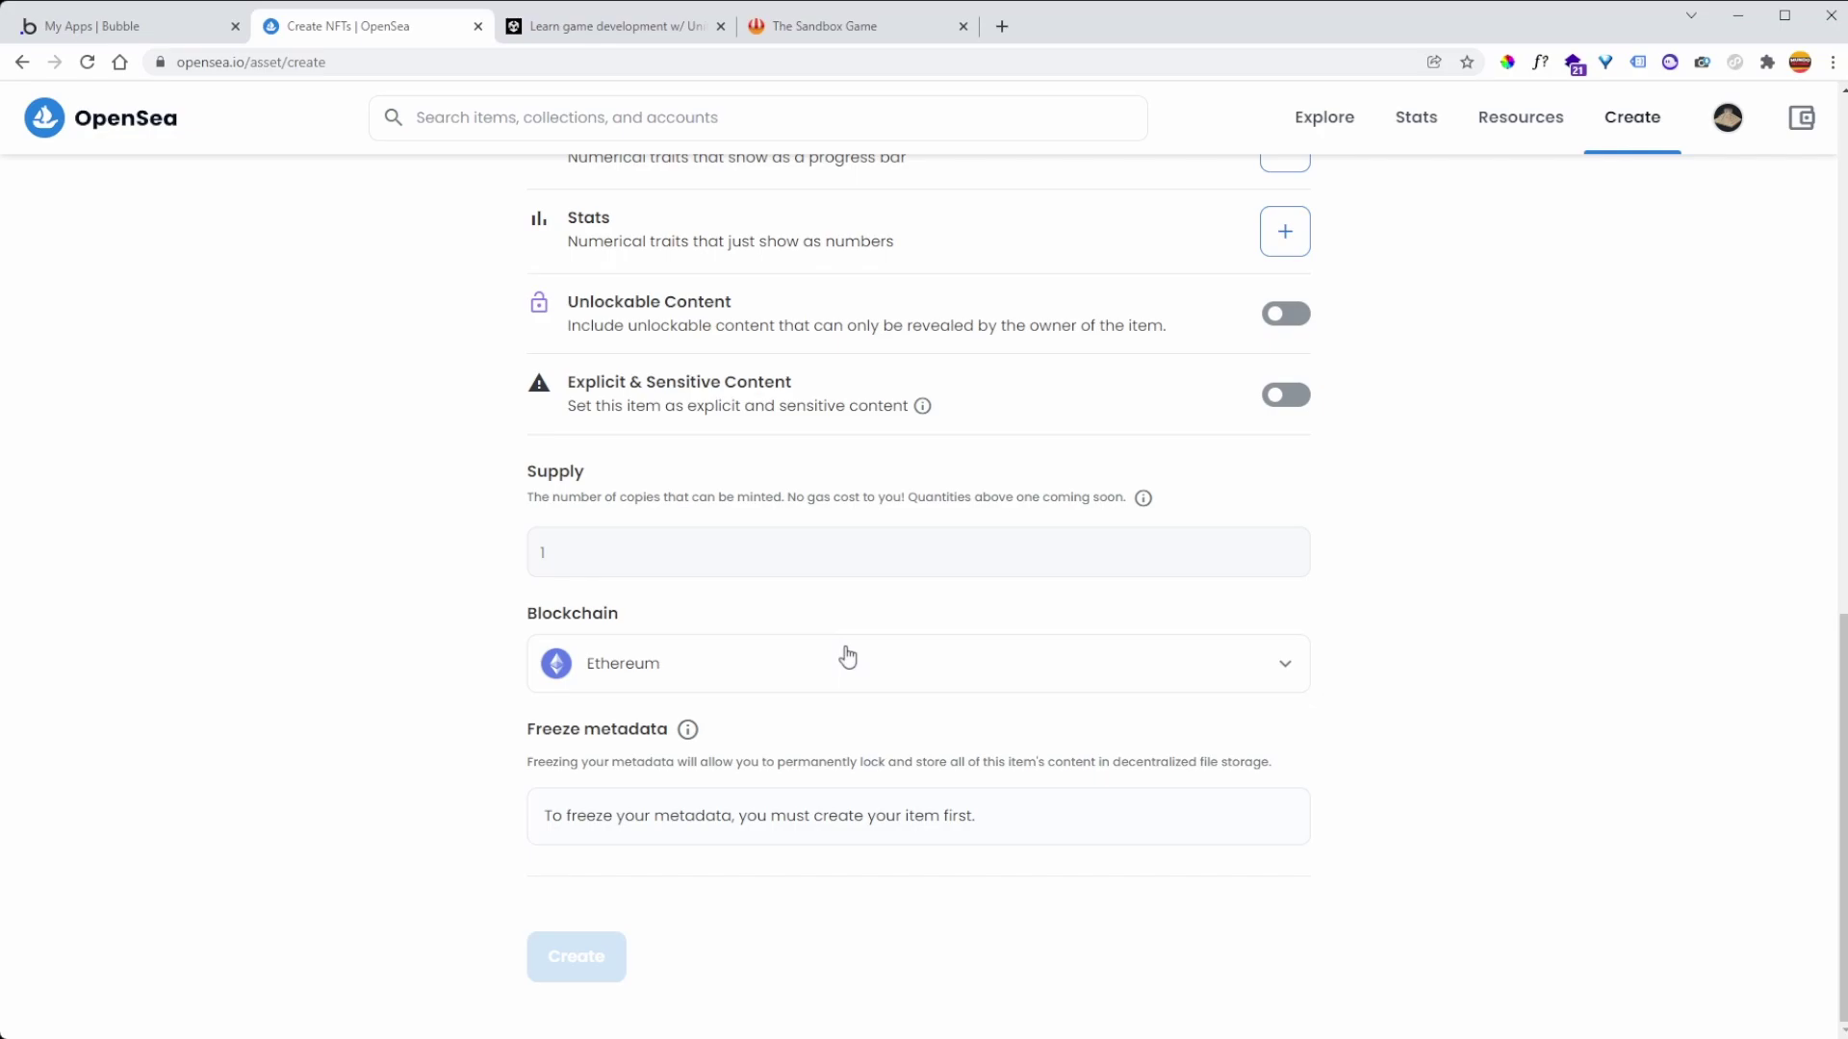
click(1023, 671)
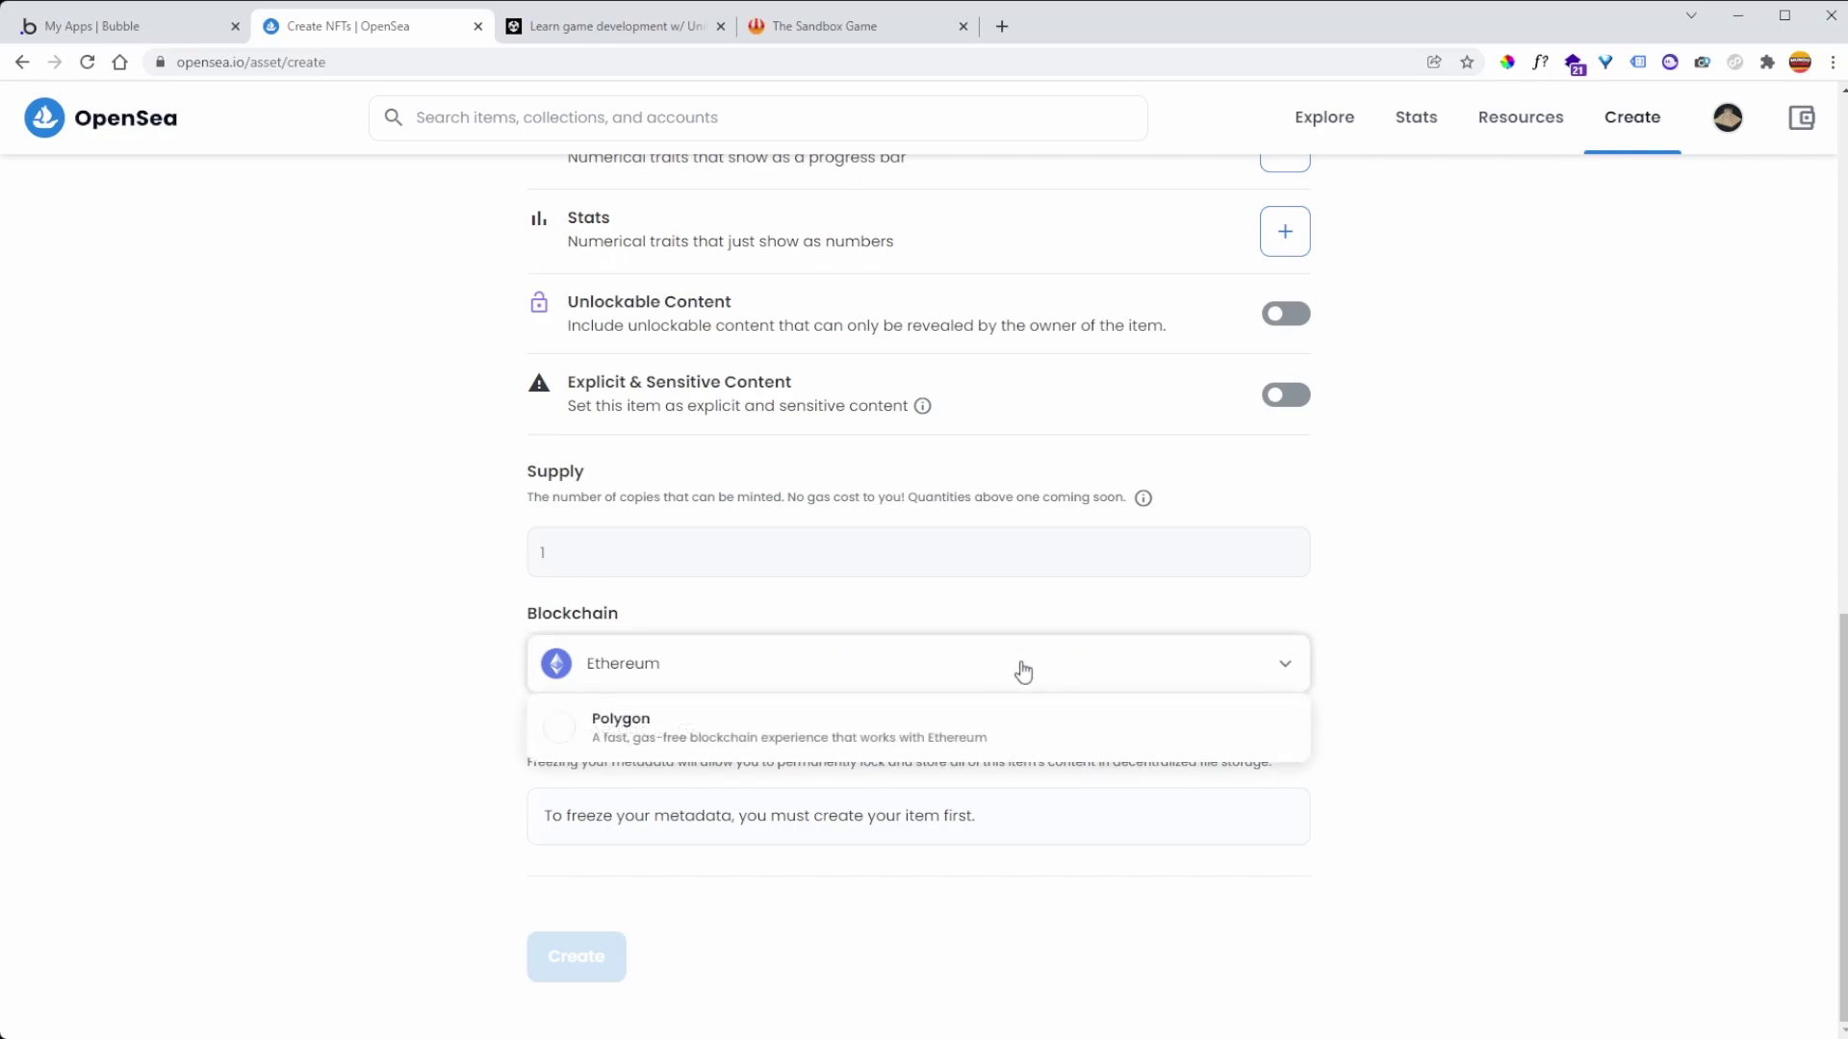
click(552, 737)
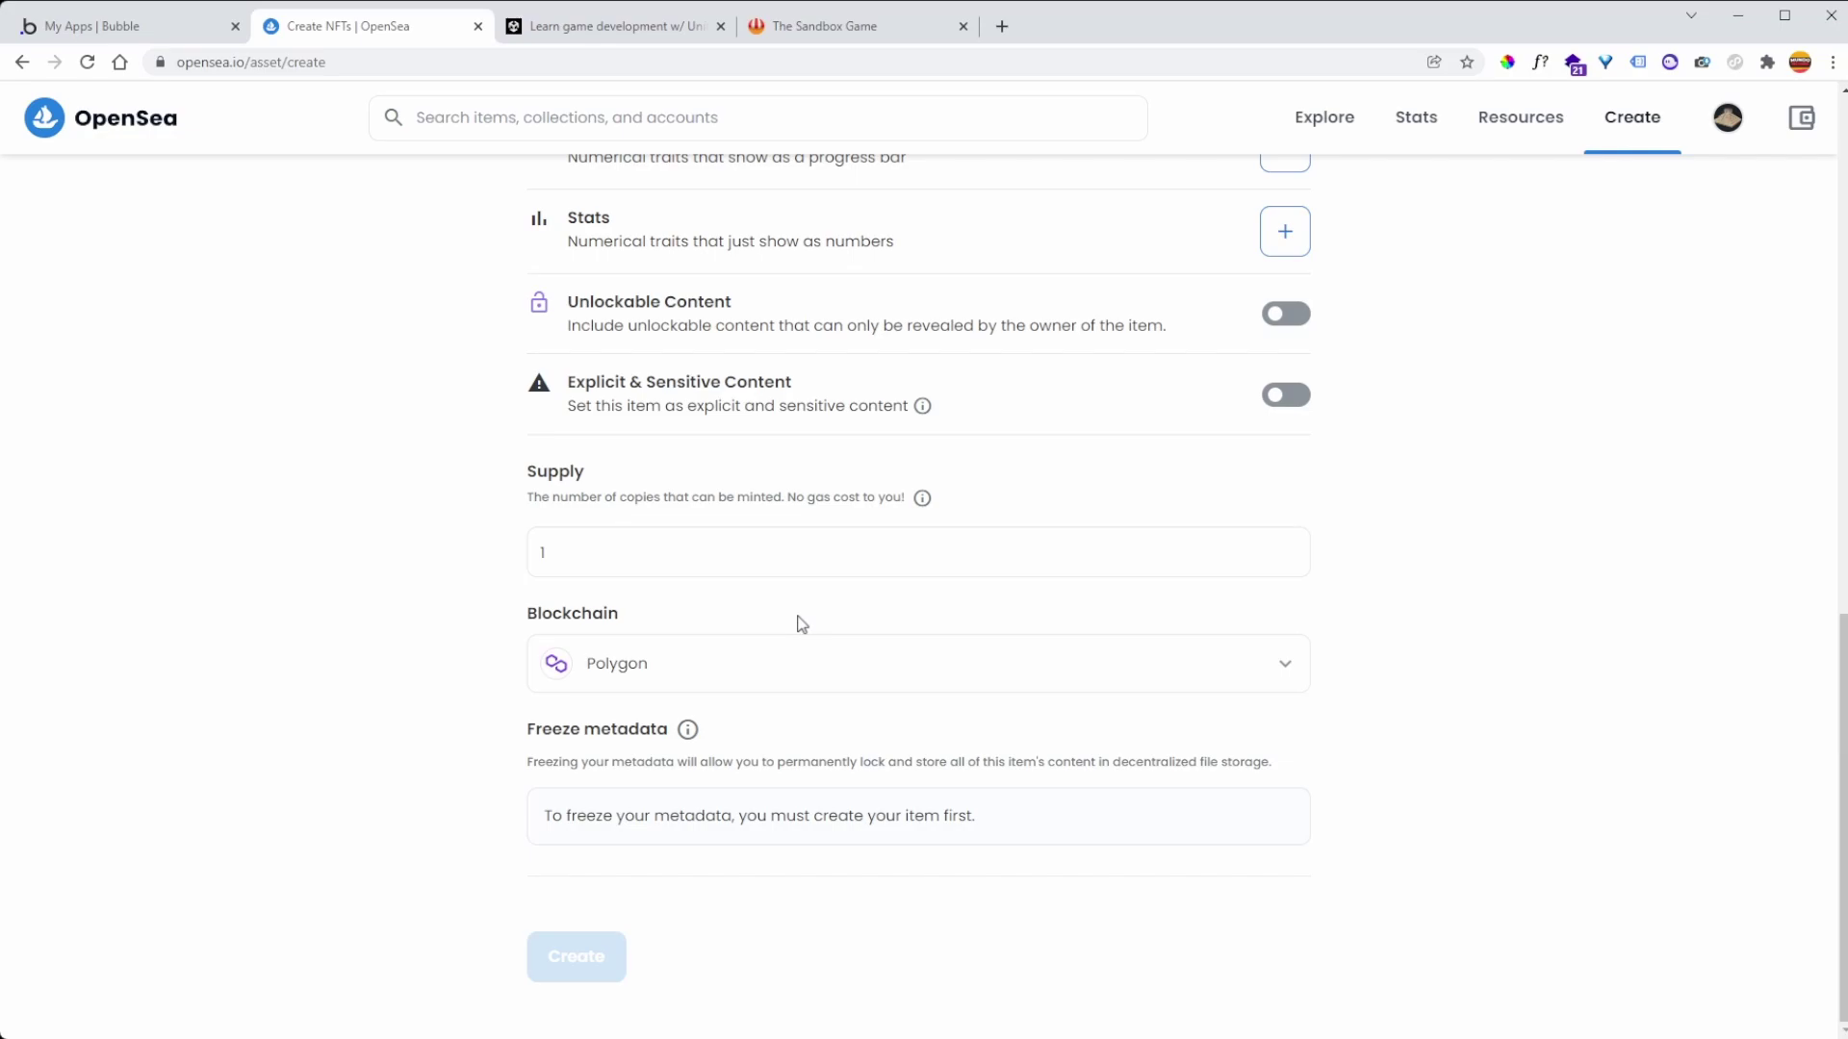
- Switch to The Sandbox and look through the Game Maker page down to its Play-to-Earn section
scroll(962, 717, up, 15)
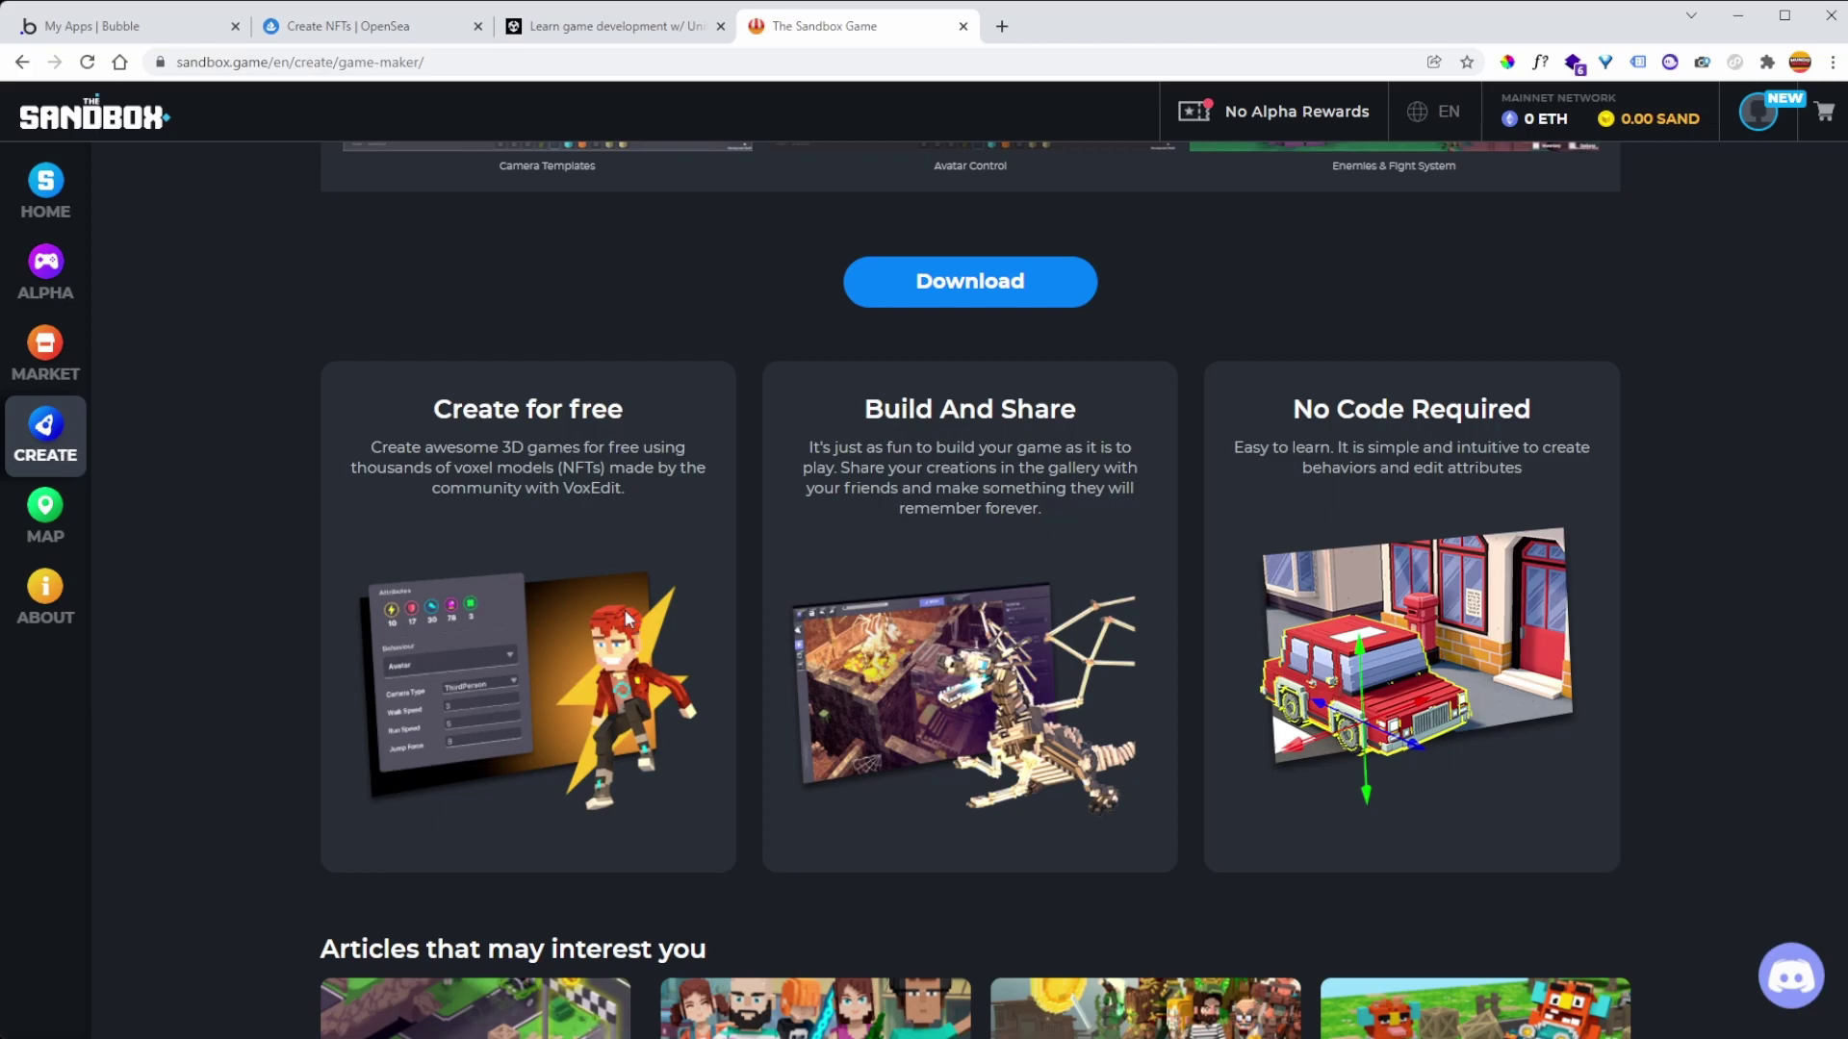
scroll(626, 619, down, 5)
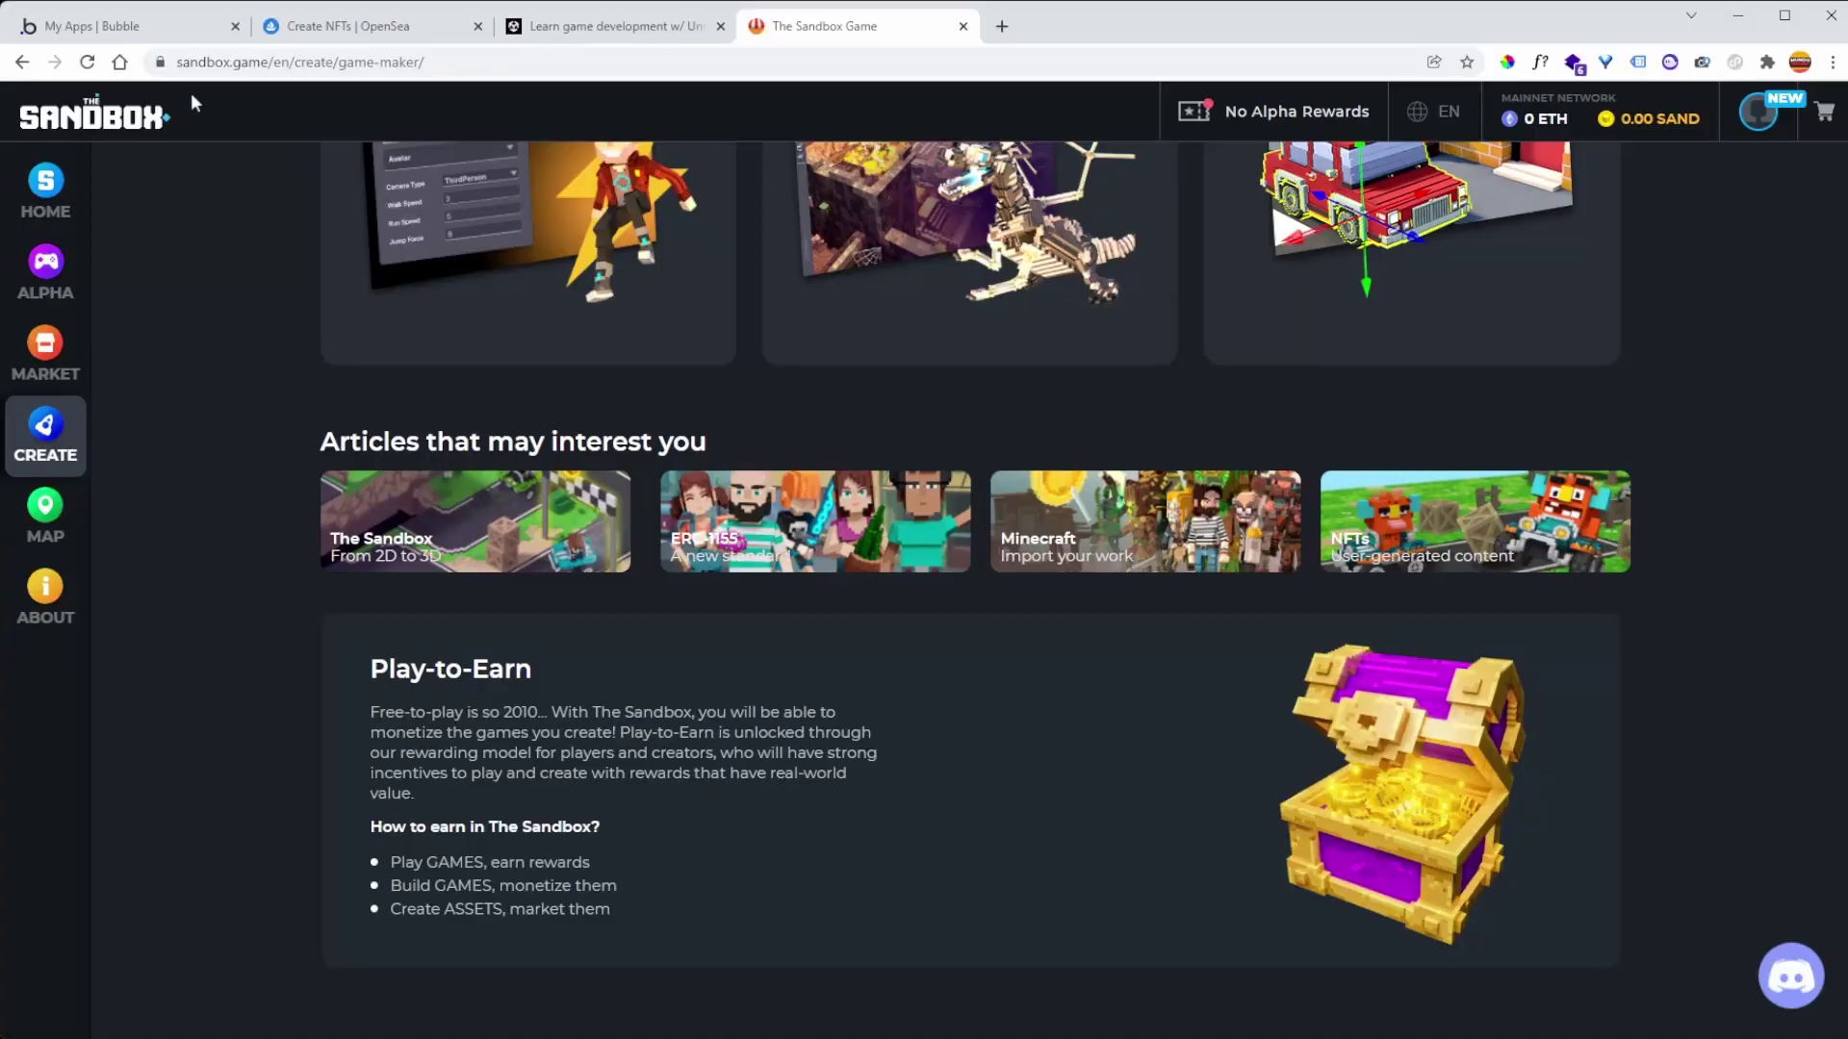
- Open the Novostutoriais app in the Bubble editor, and return to the beginning of The Sandbox's Game Maker page
click(79, 26)
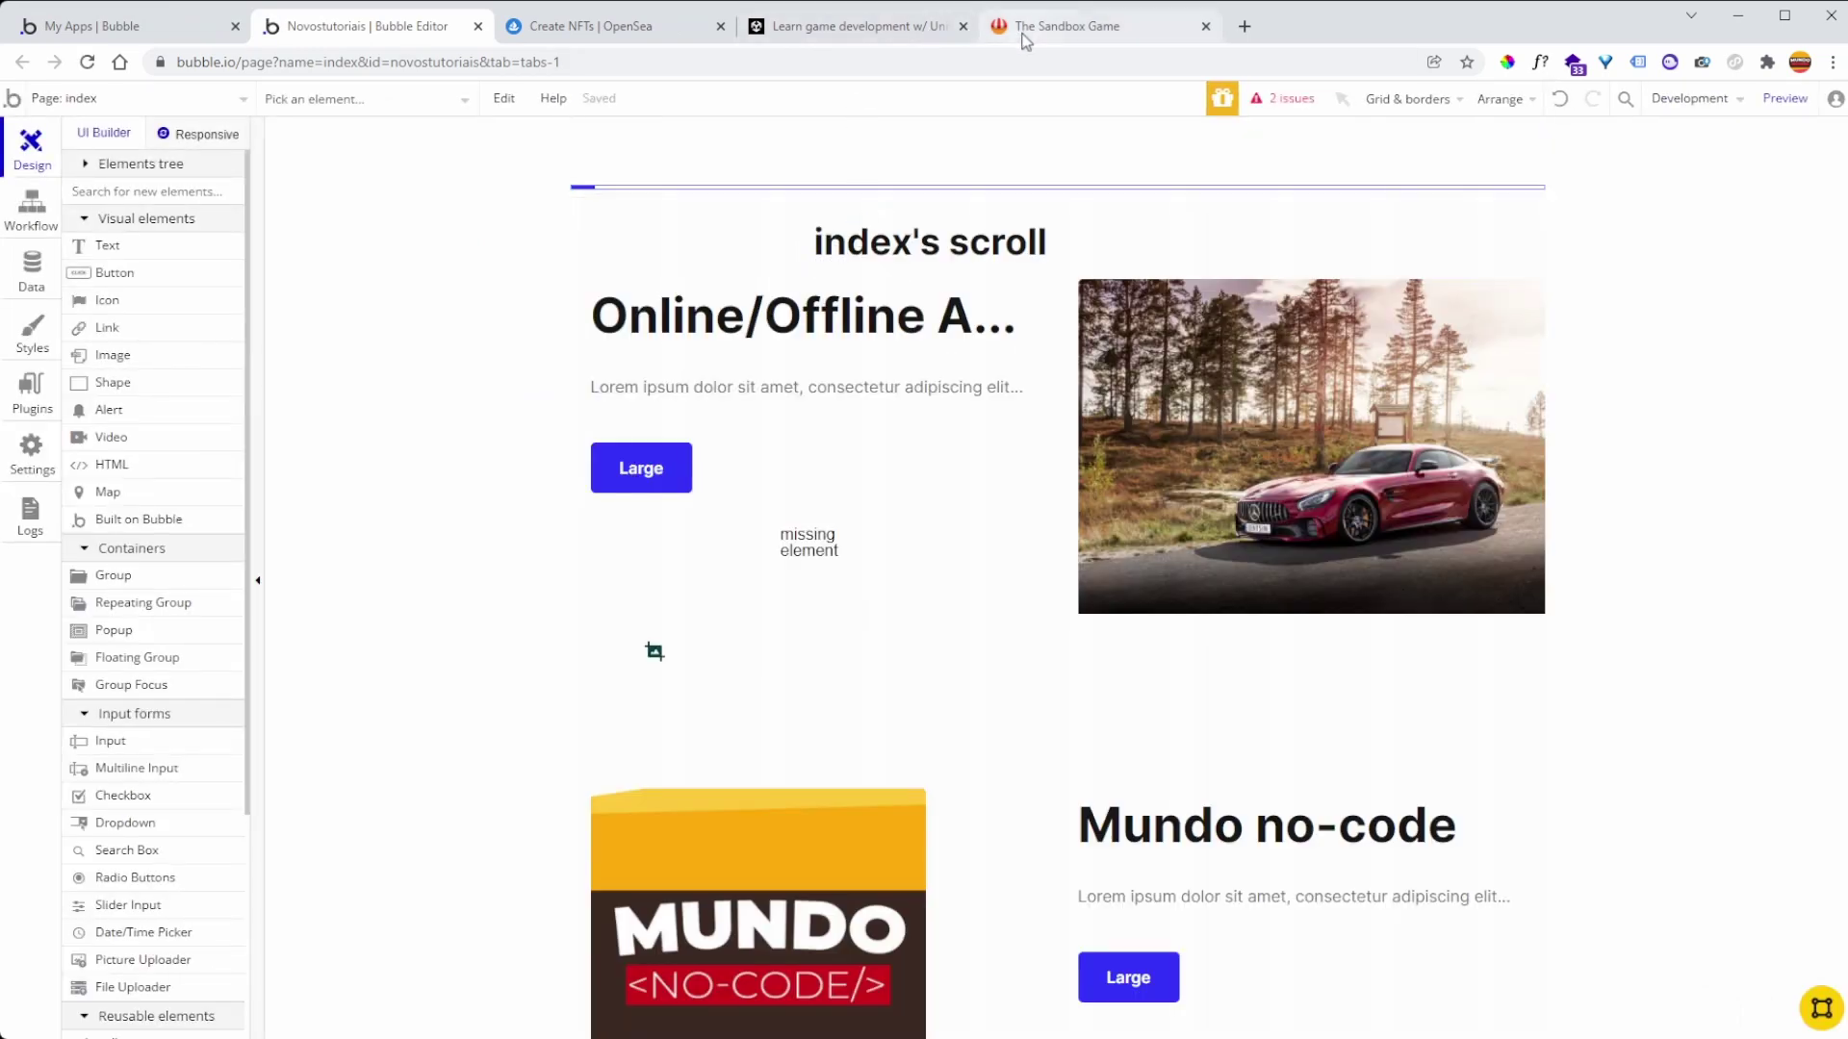
click(1066, 26)
scroll(1024, 539, up, 6)
scroll(1024, 539, up, 6)
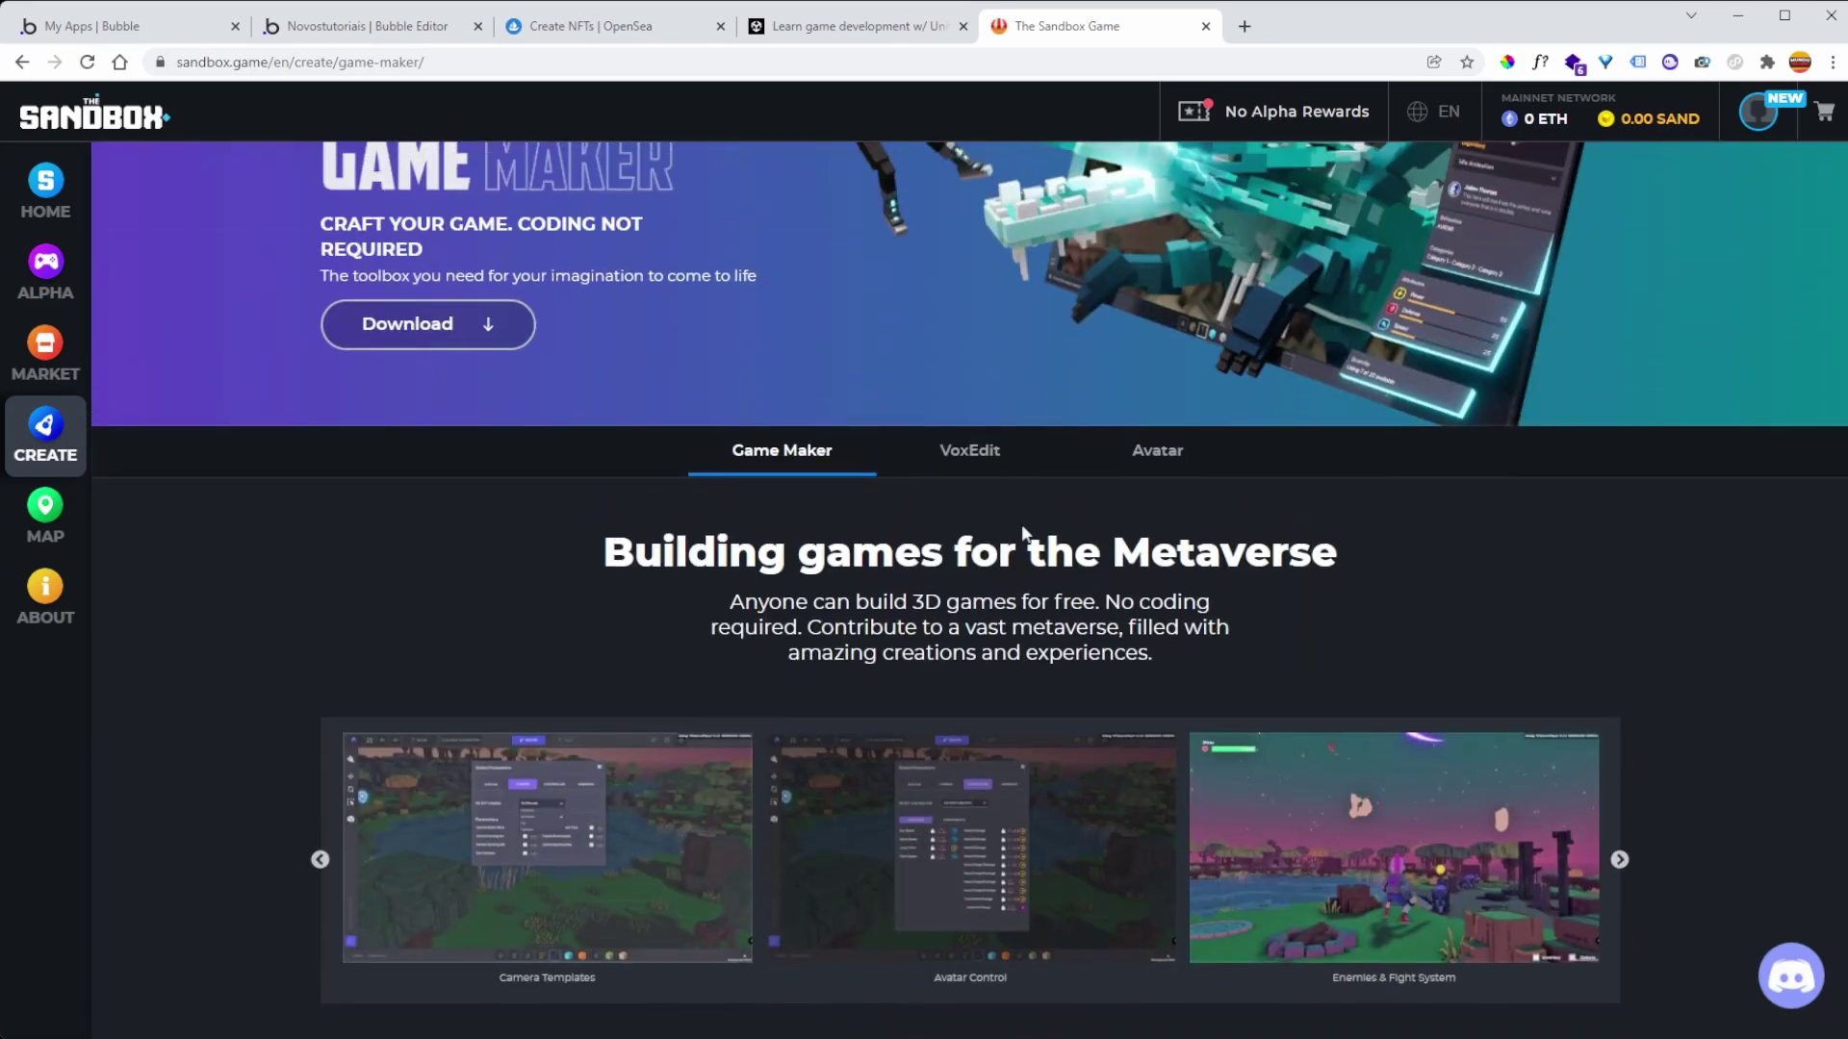
scroll(958, 495, up, 2)
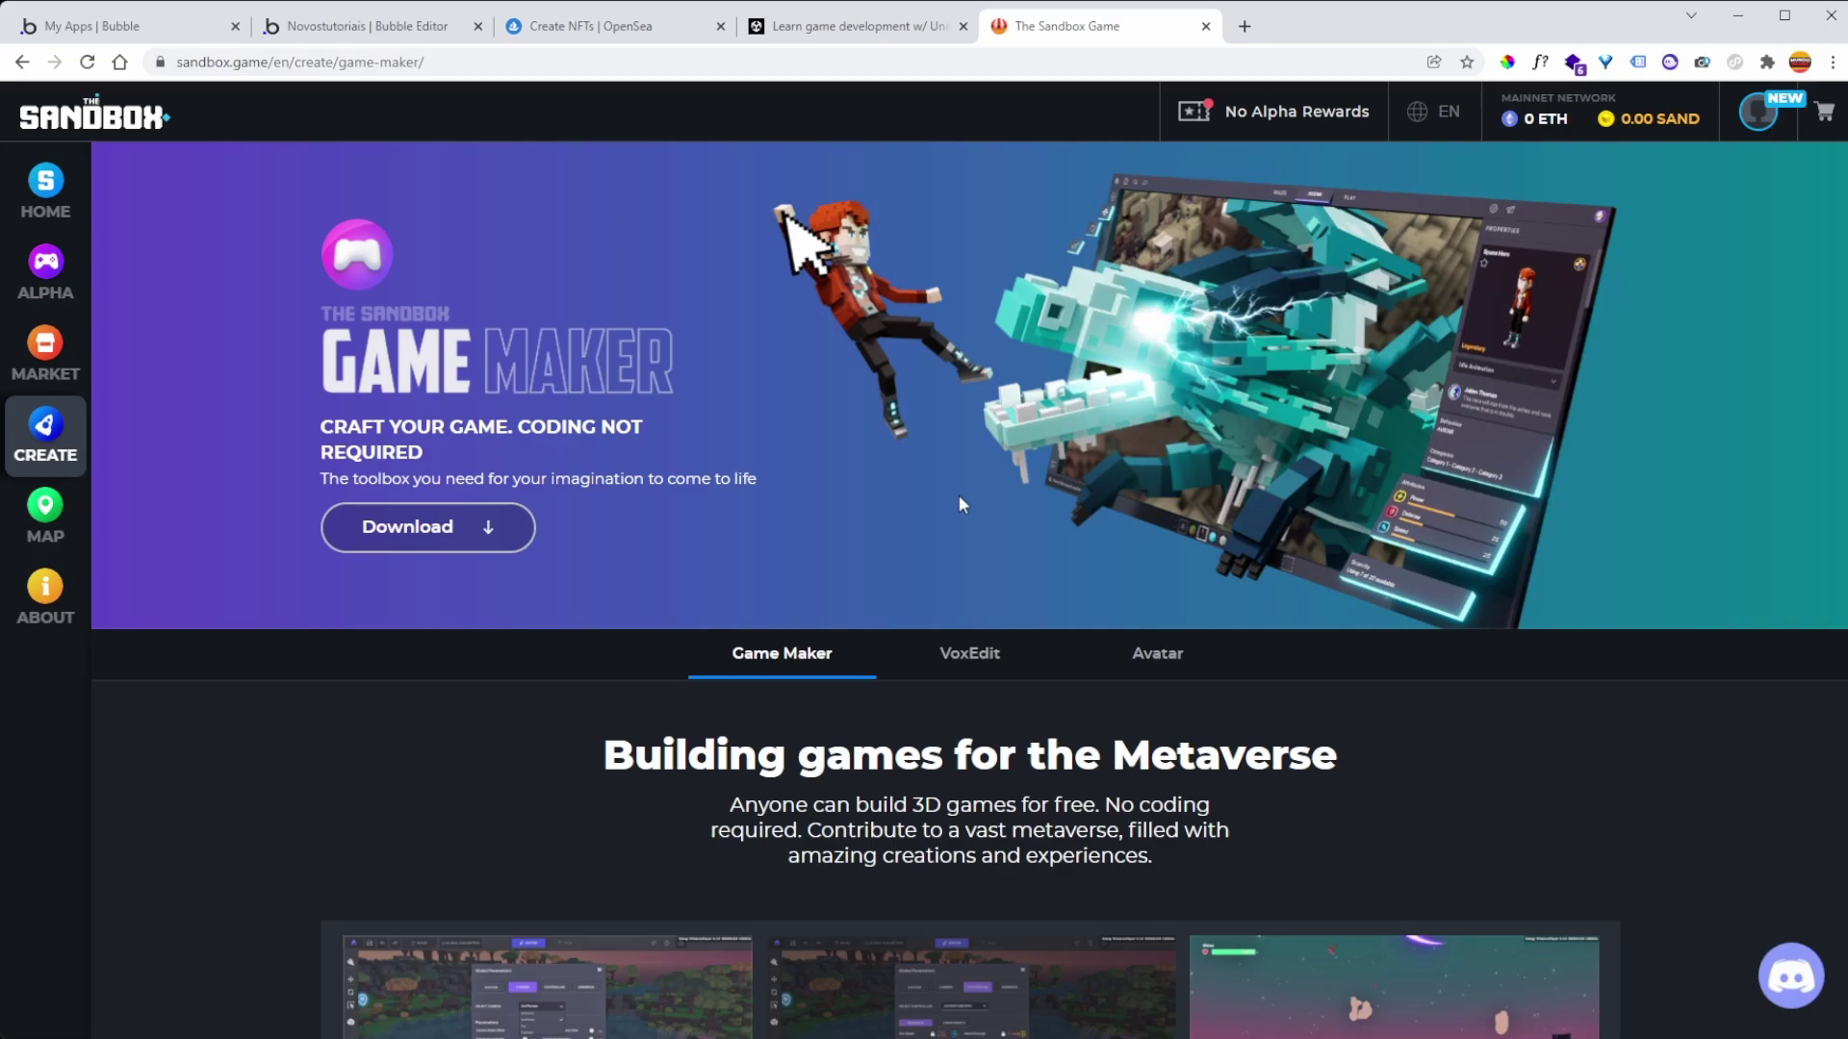
- Switch to the Bubble editor, search the installable plugins for metamask, review the offered plugins and close the plugin installer
click(379, 37)
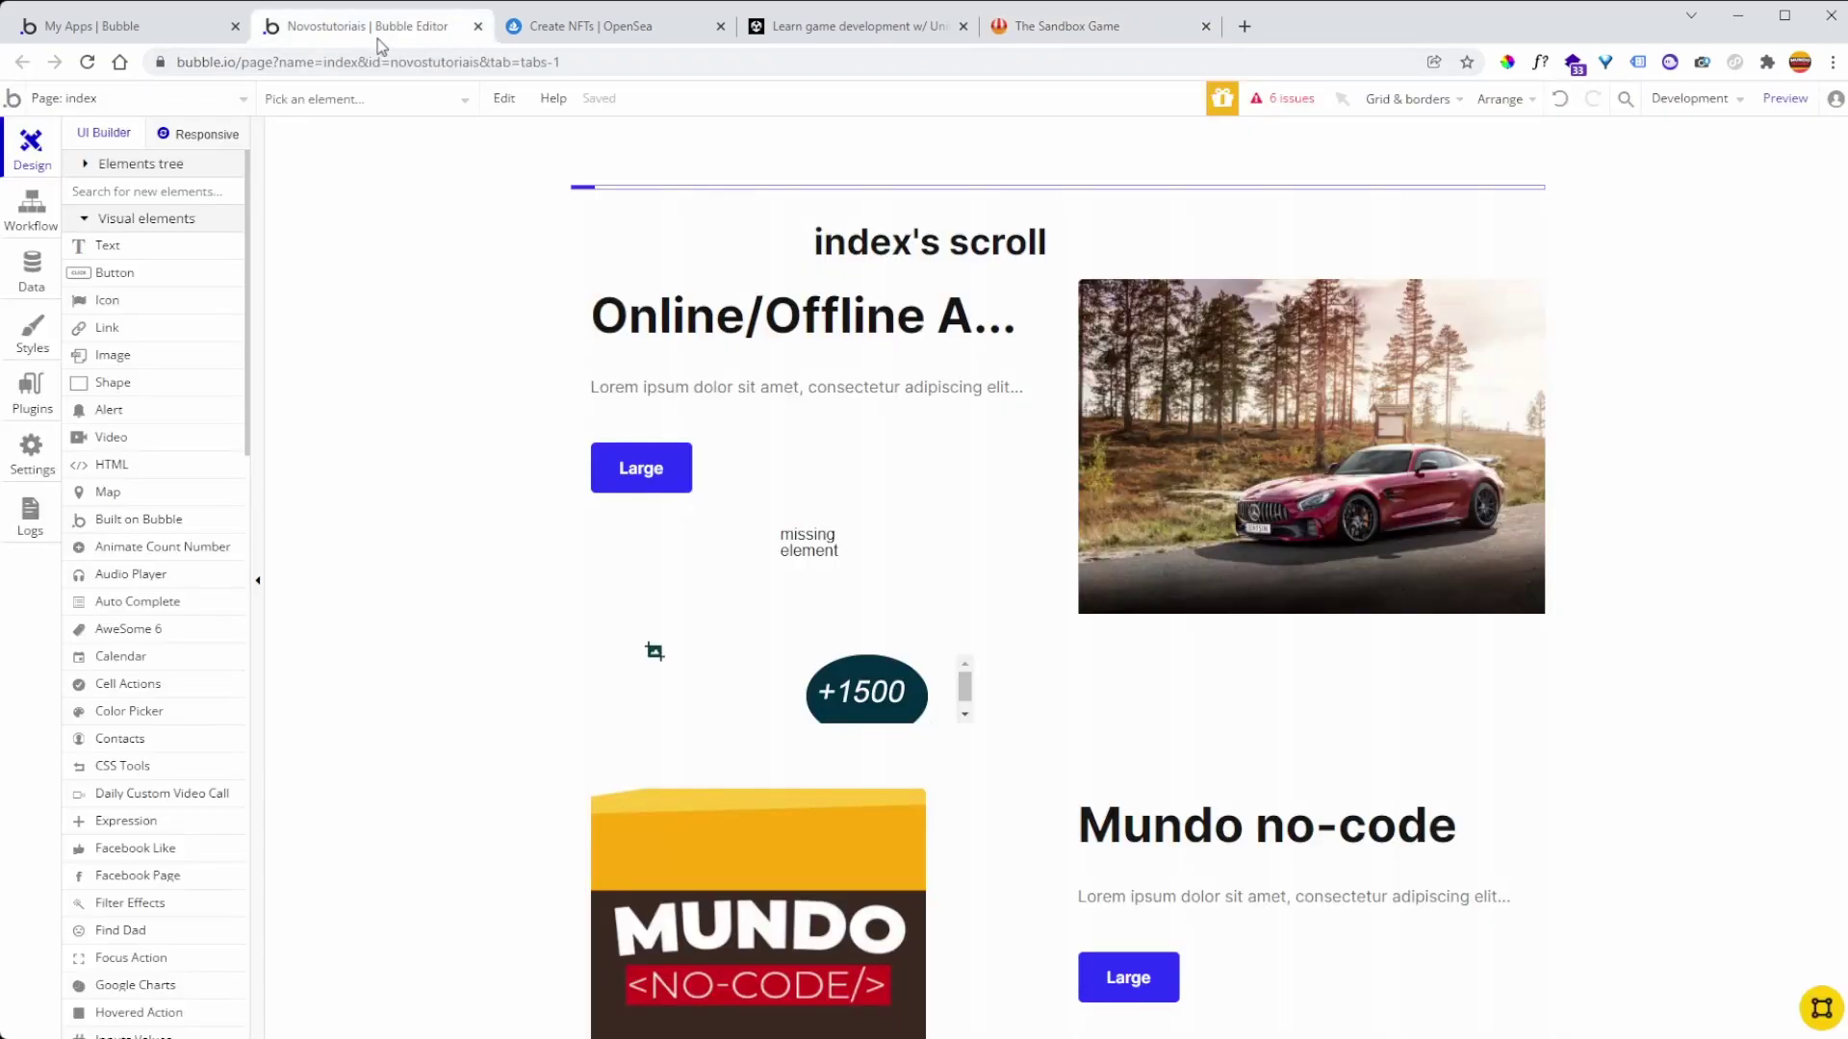
click(32, 390)
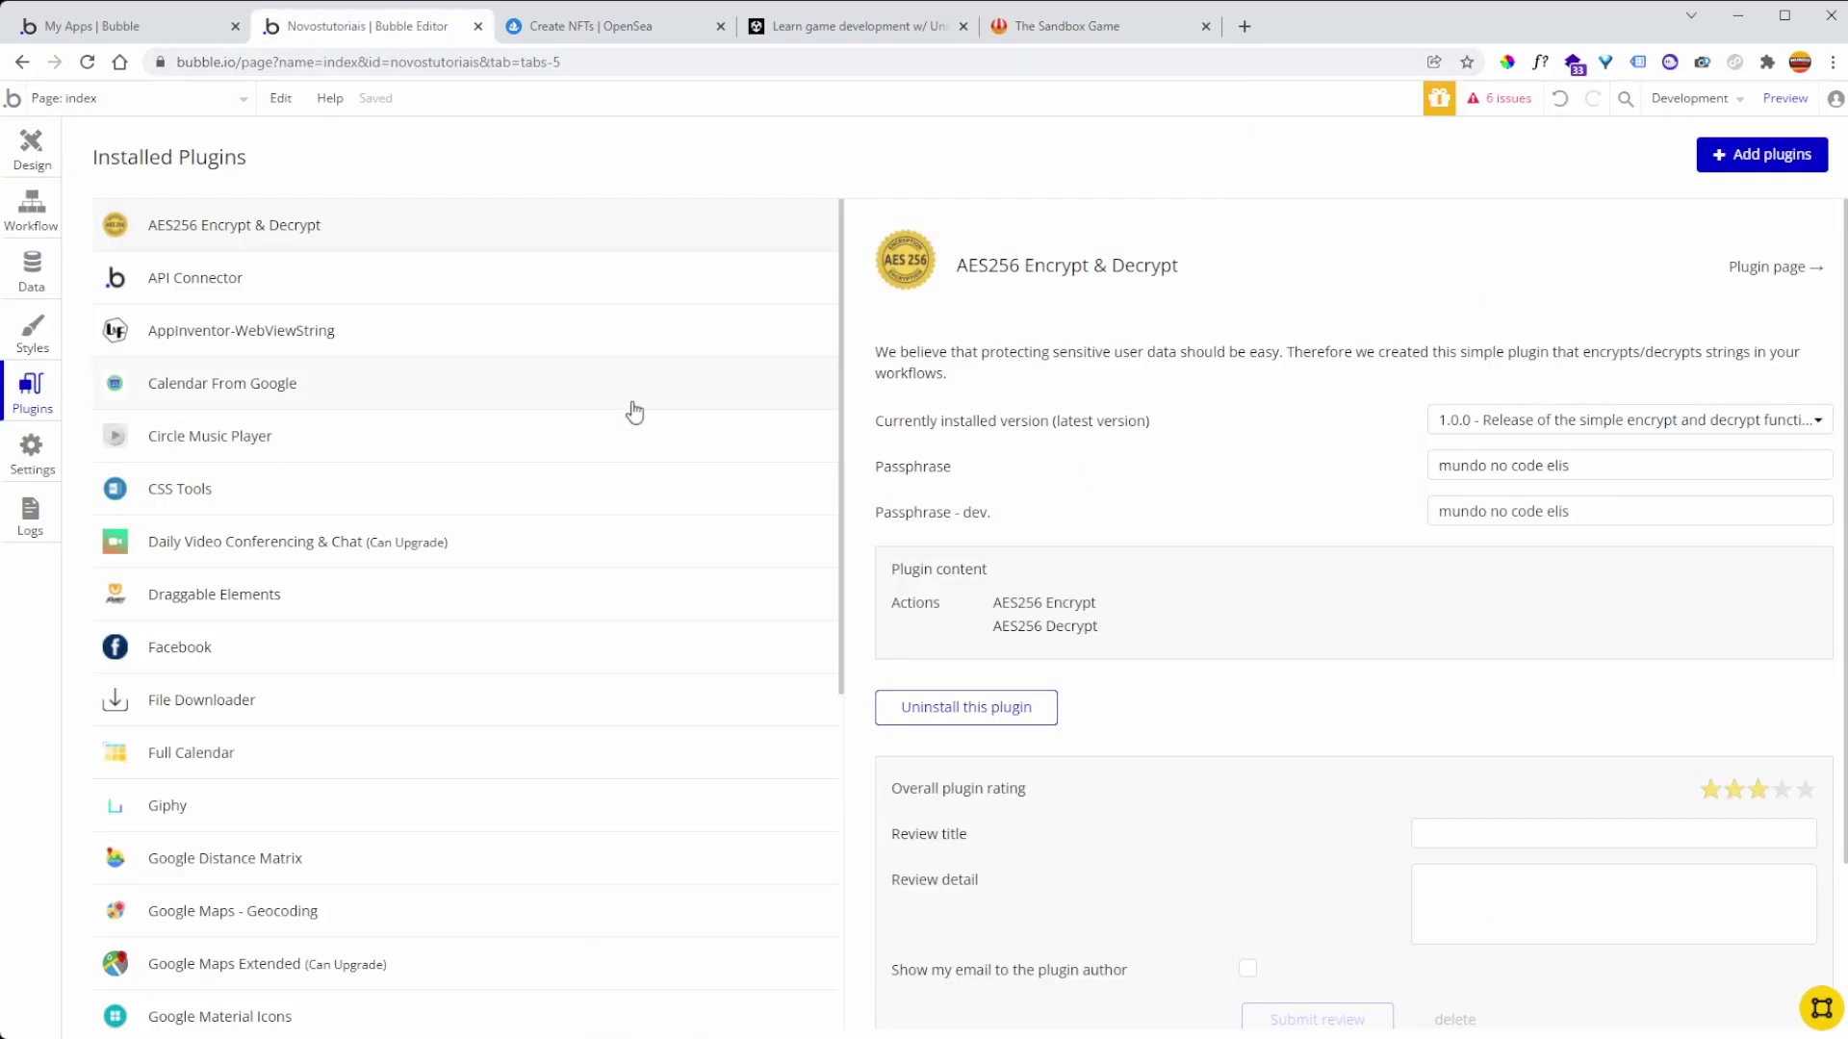
click(1705, 162)
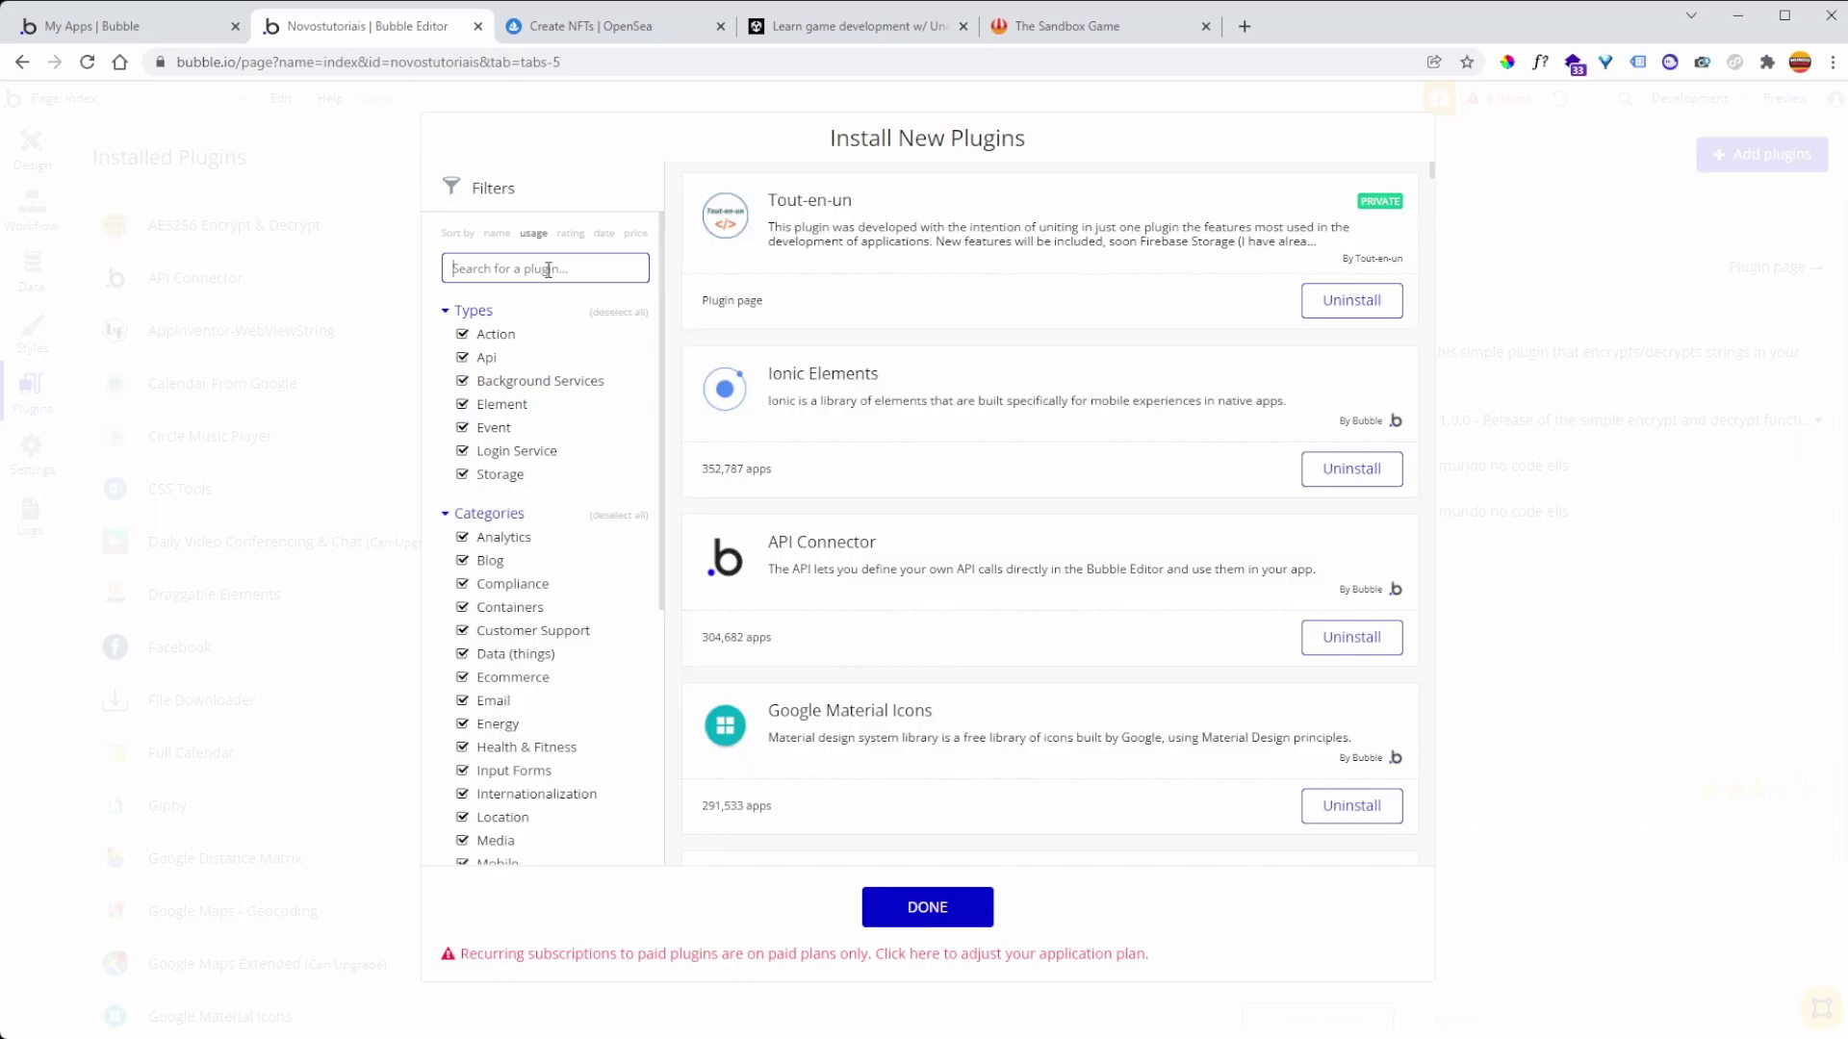
text(metamas)
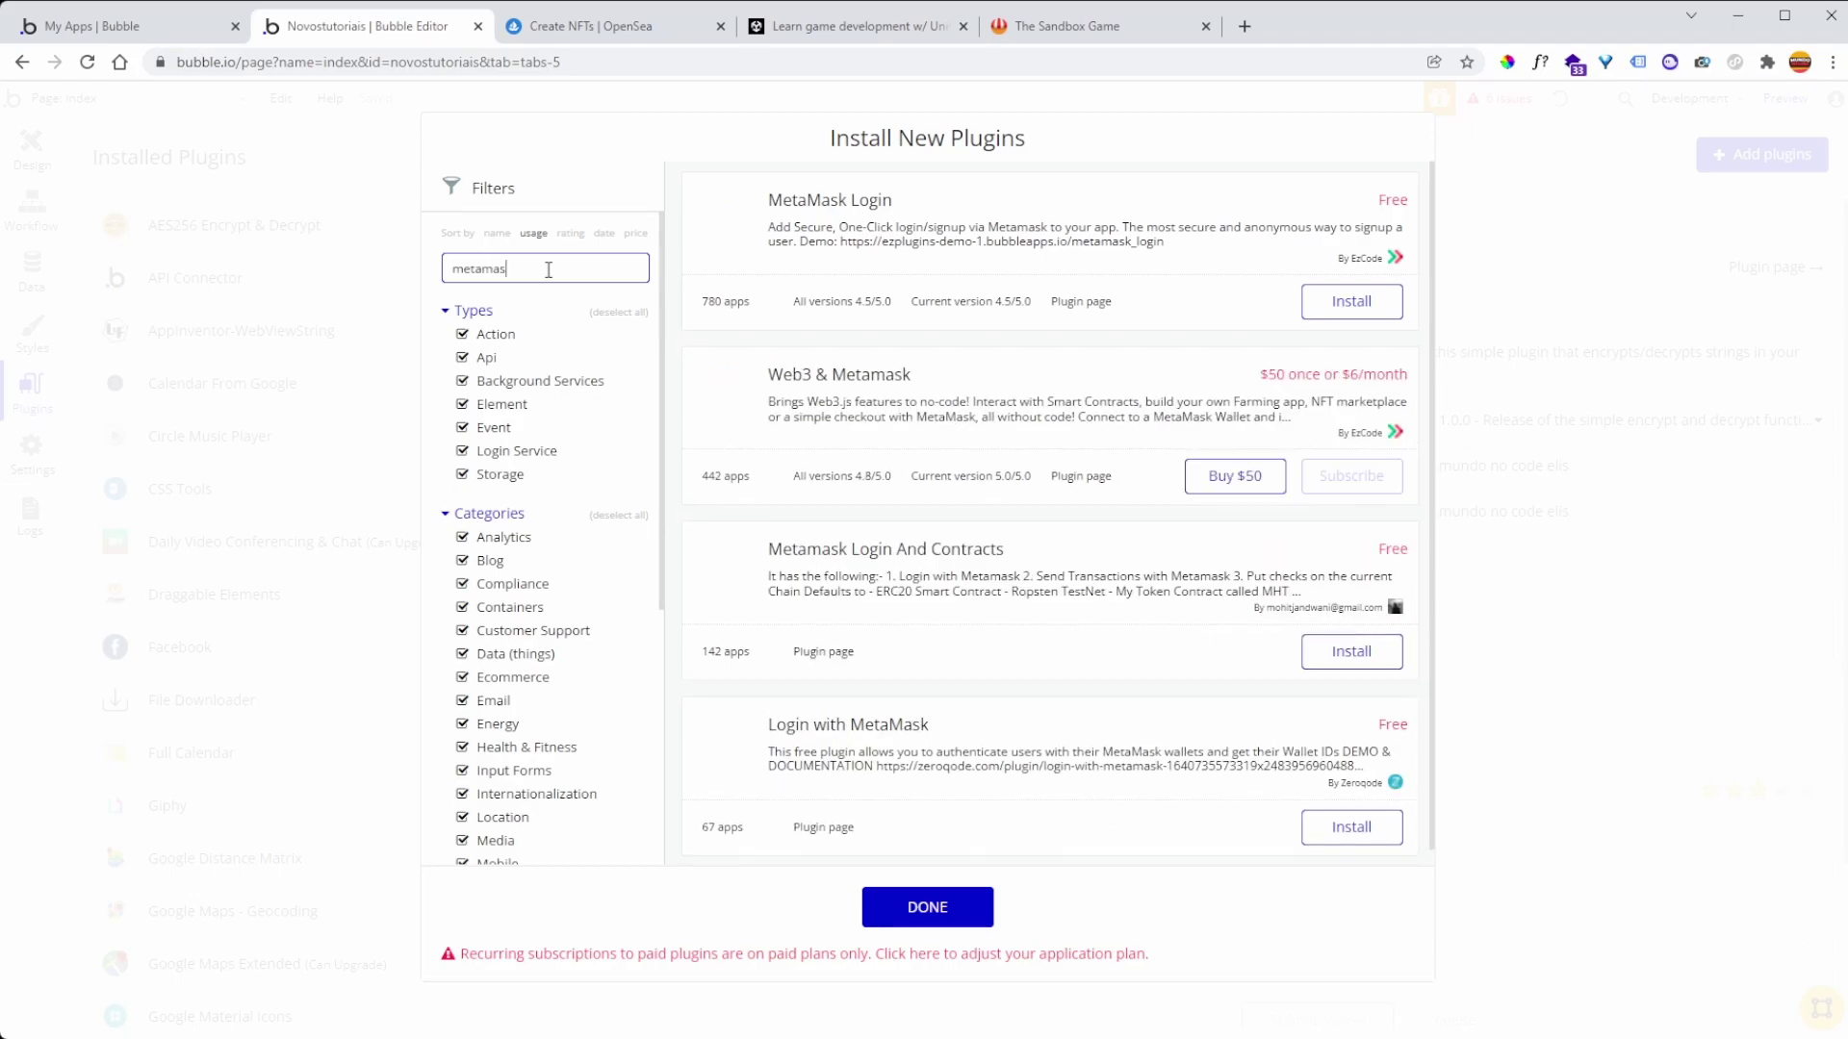
text(k)
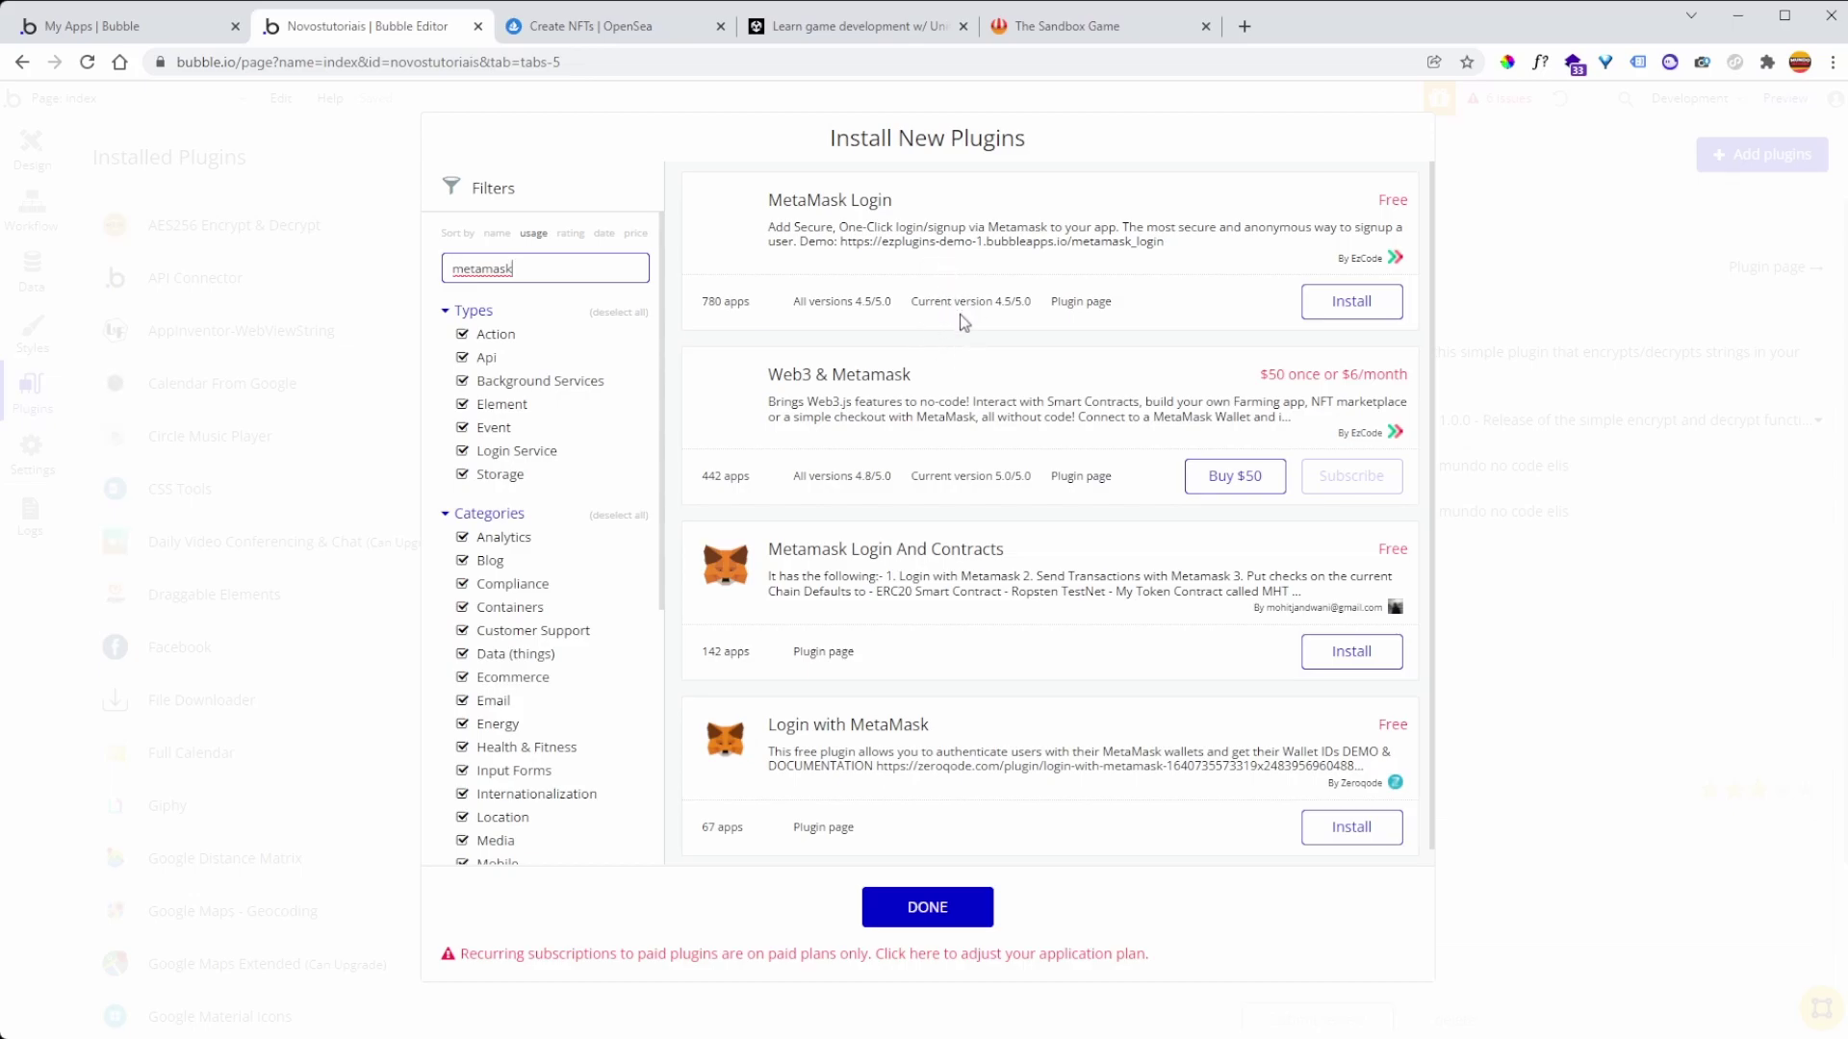
scroll(963, 332, down, 1)
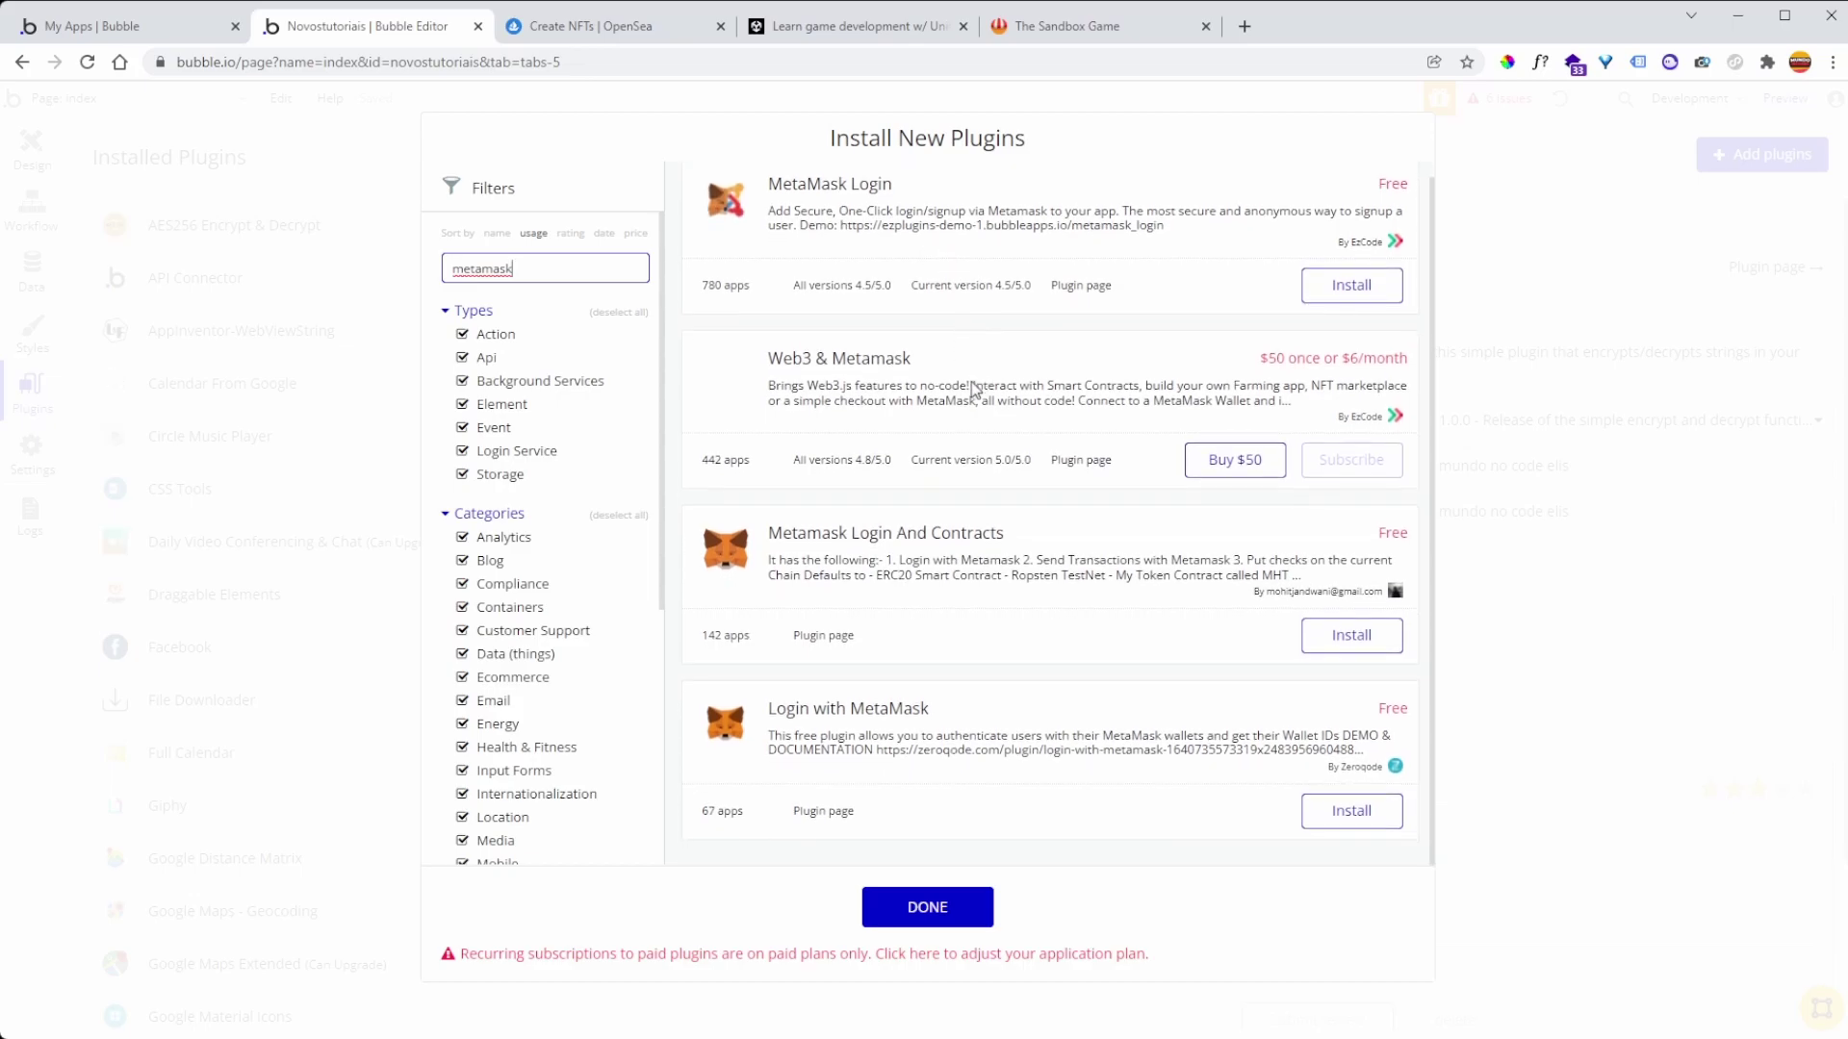
scroll(1022, 684, up, 1)
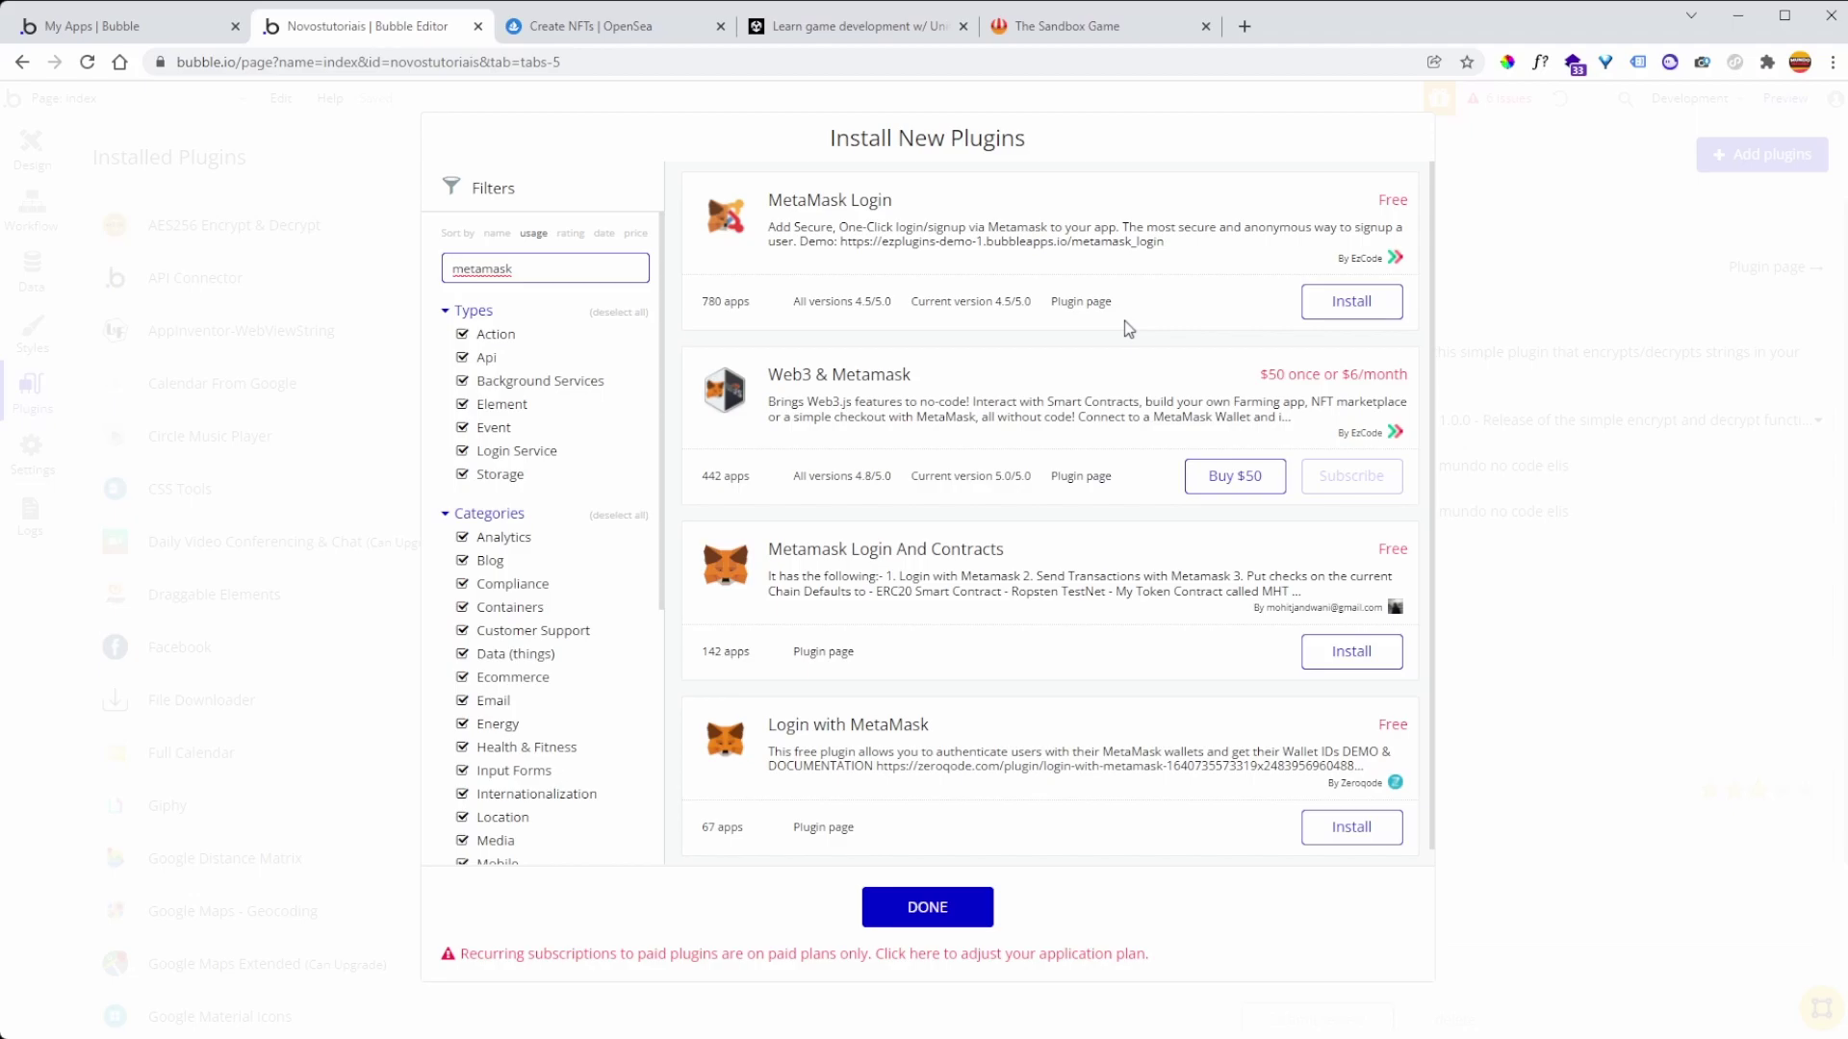
click(1549, 298)
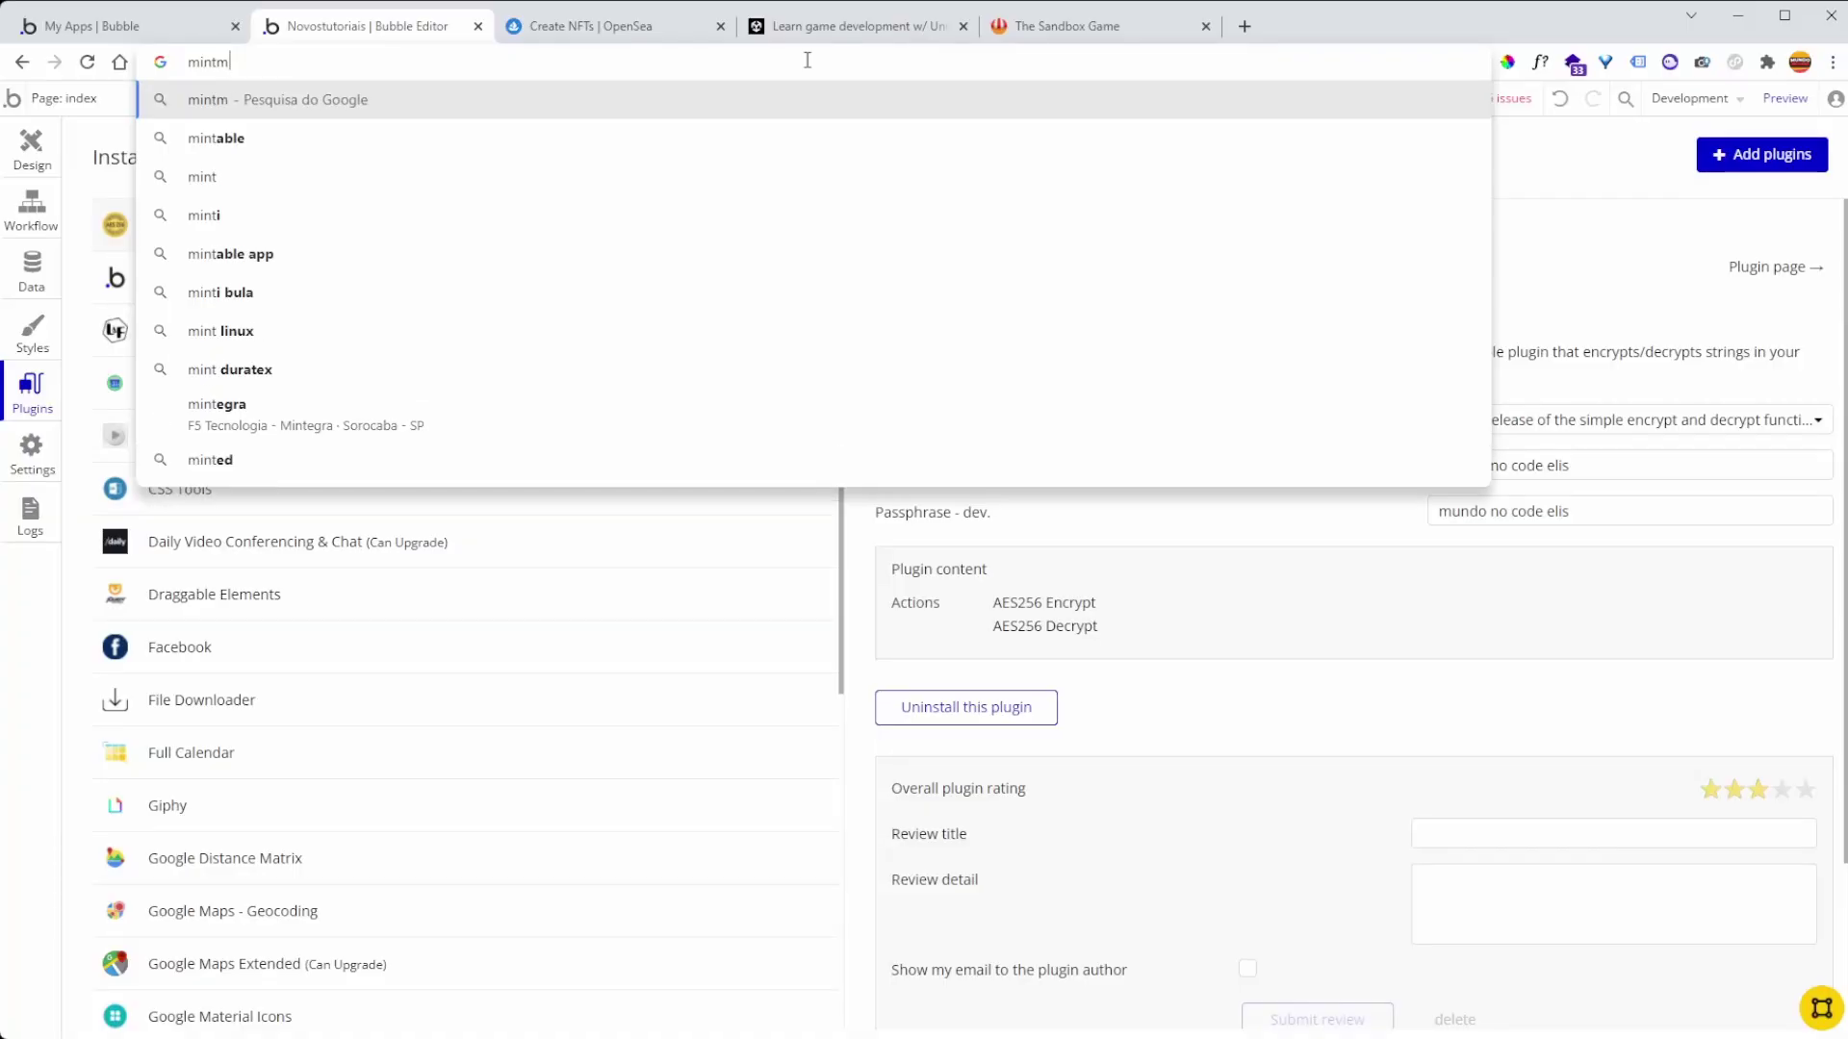
text(e.)
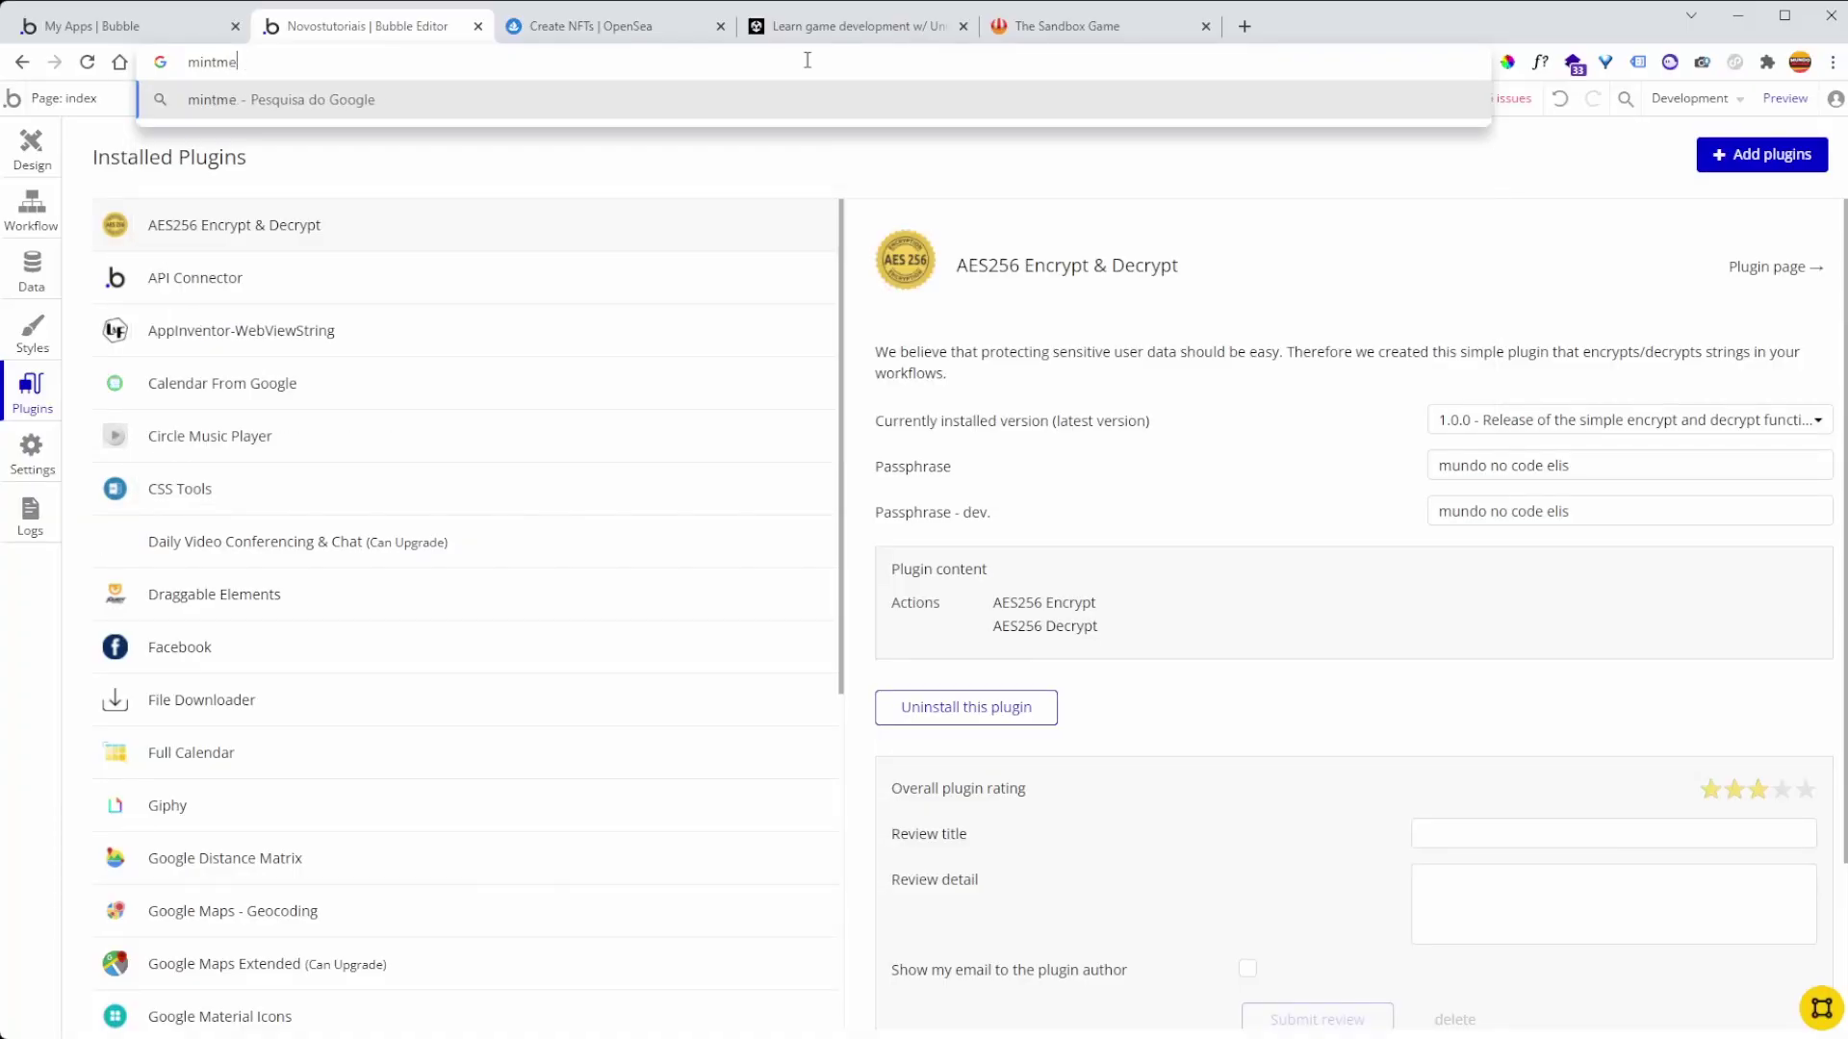
text(com)
key(Return)
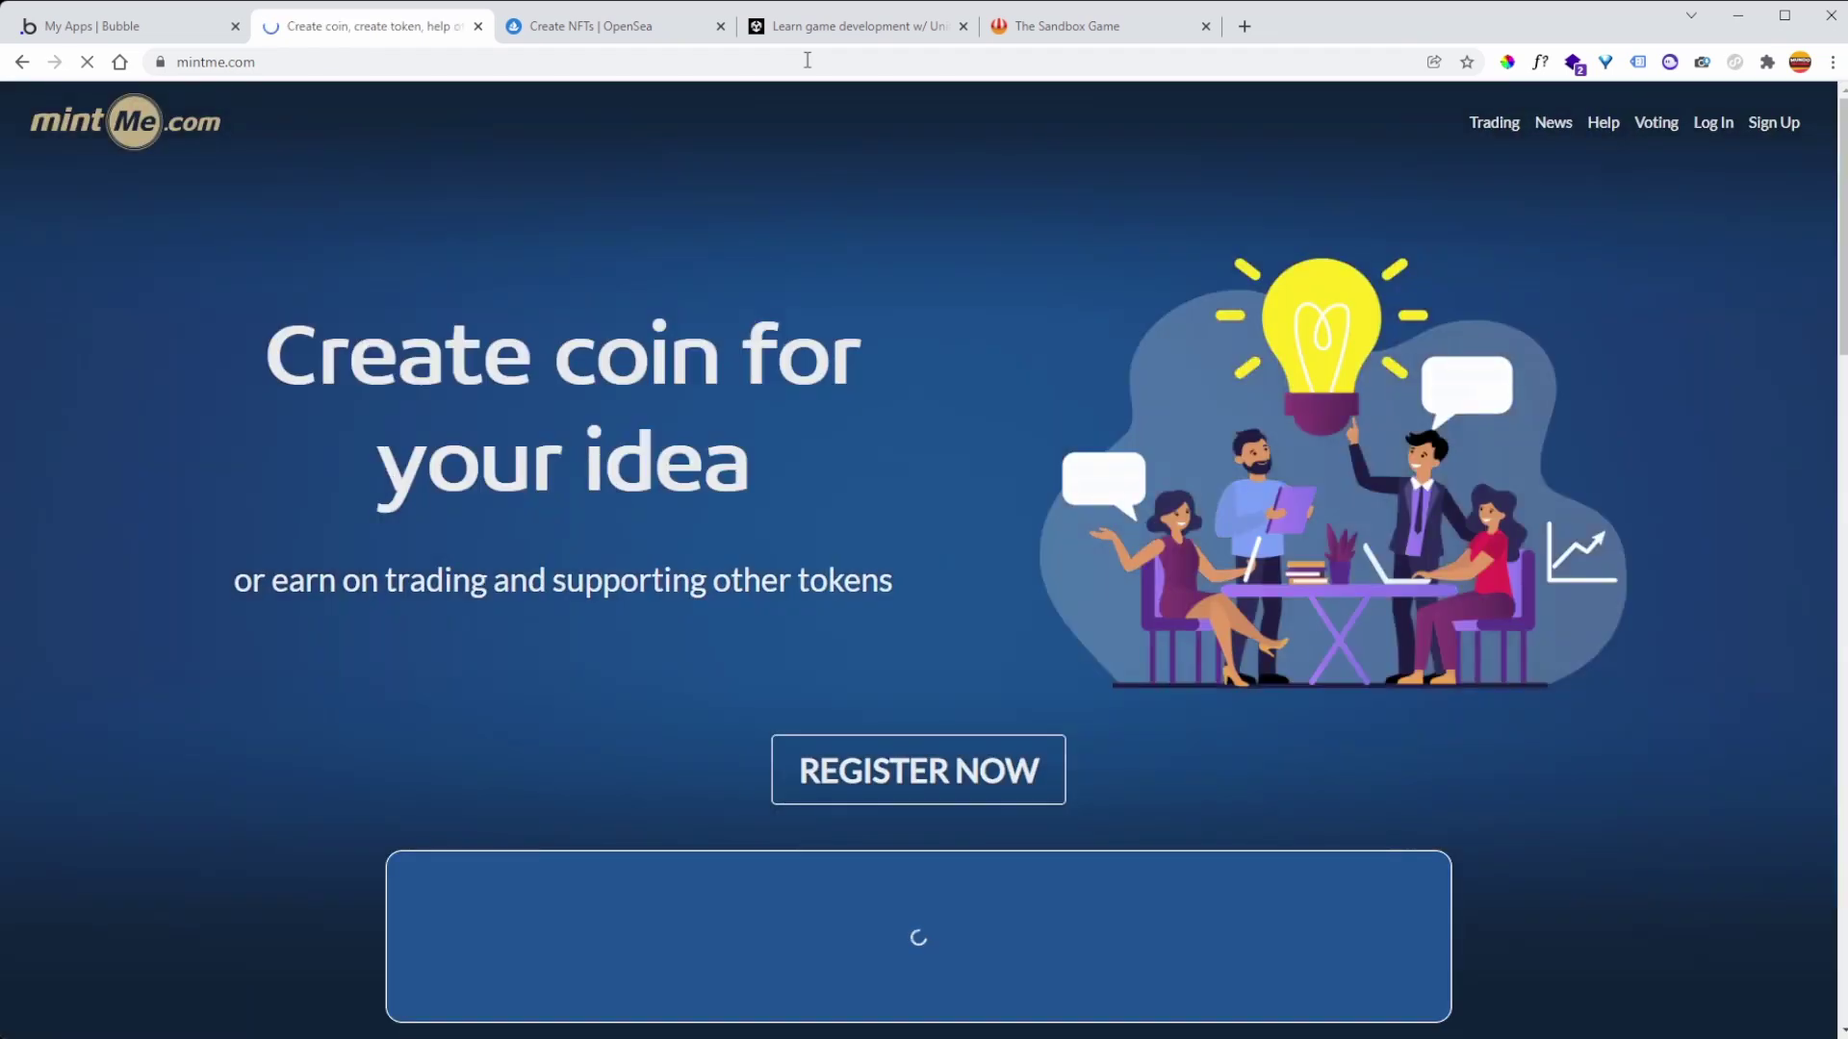
- Open miintme.io and look through the NFT marketplace's home page, including its exclusive launches, collections and Aprenda conosco section
click(751, 67)
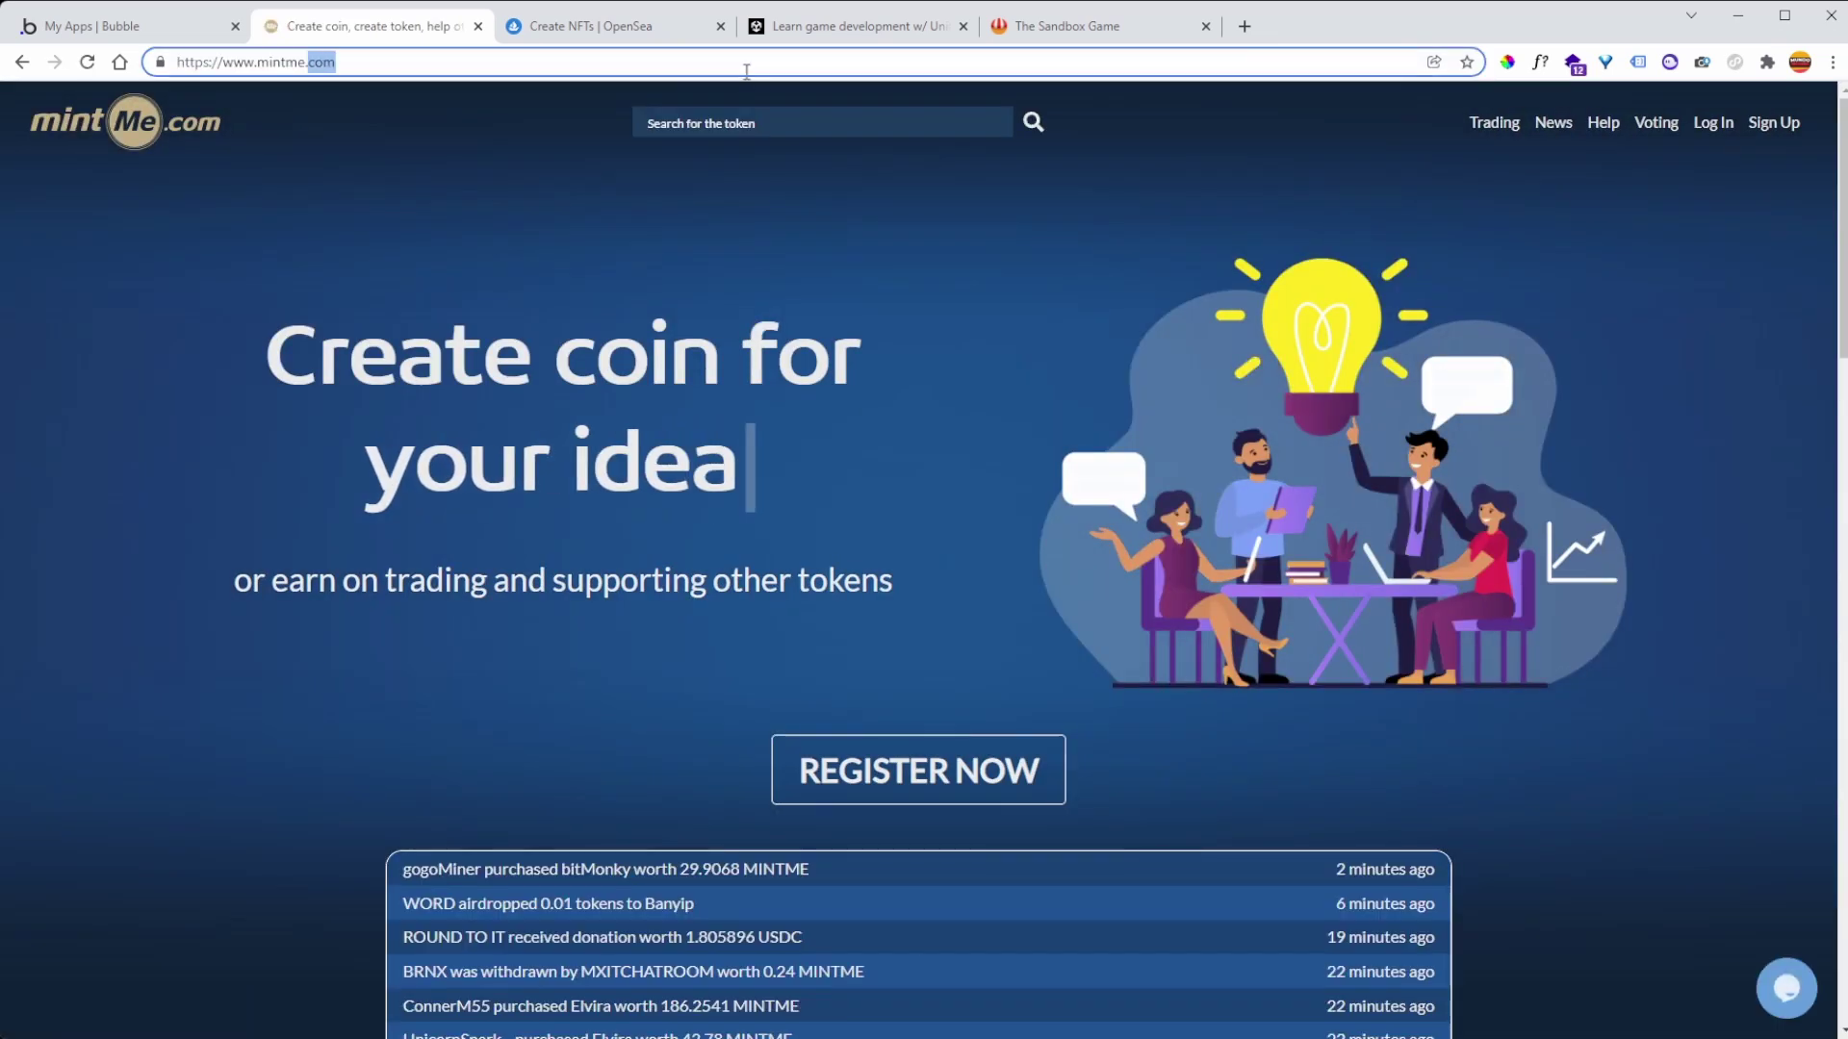
text(miintme.io)
key(Return)
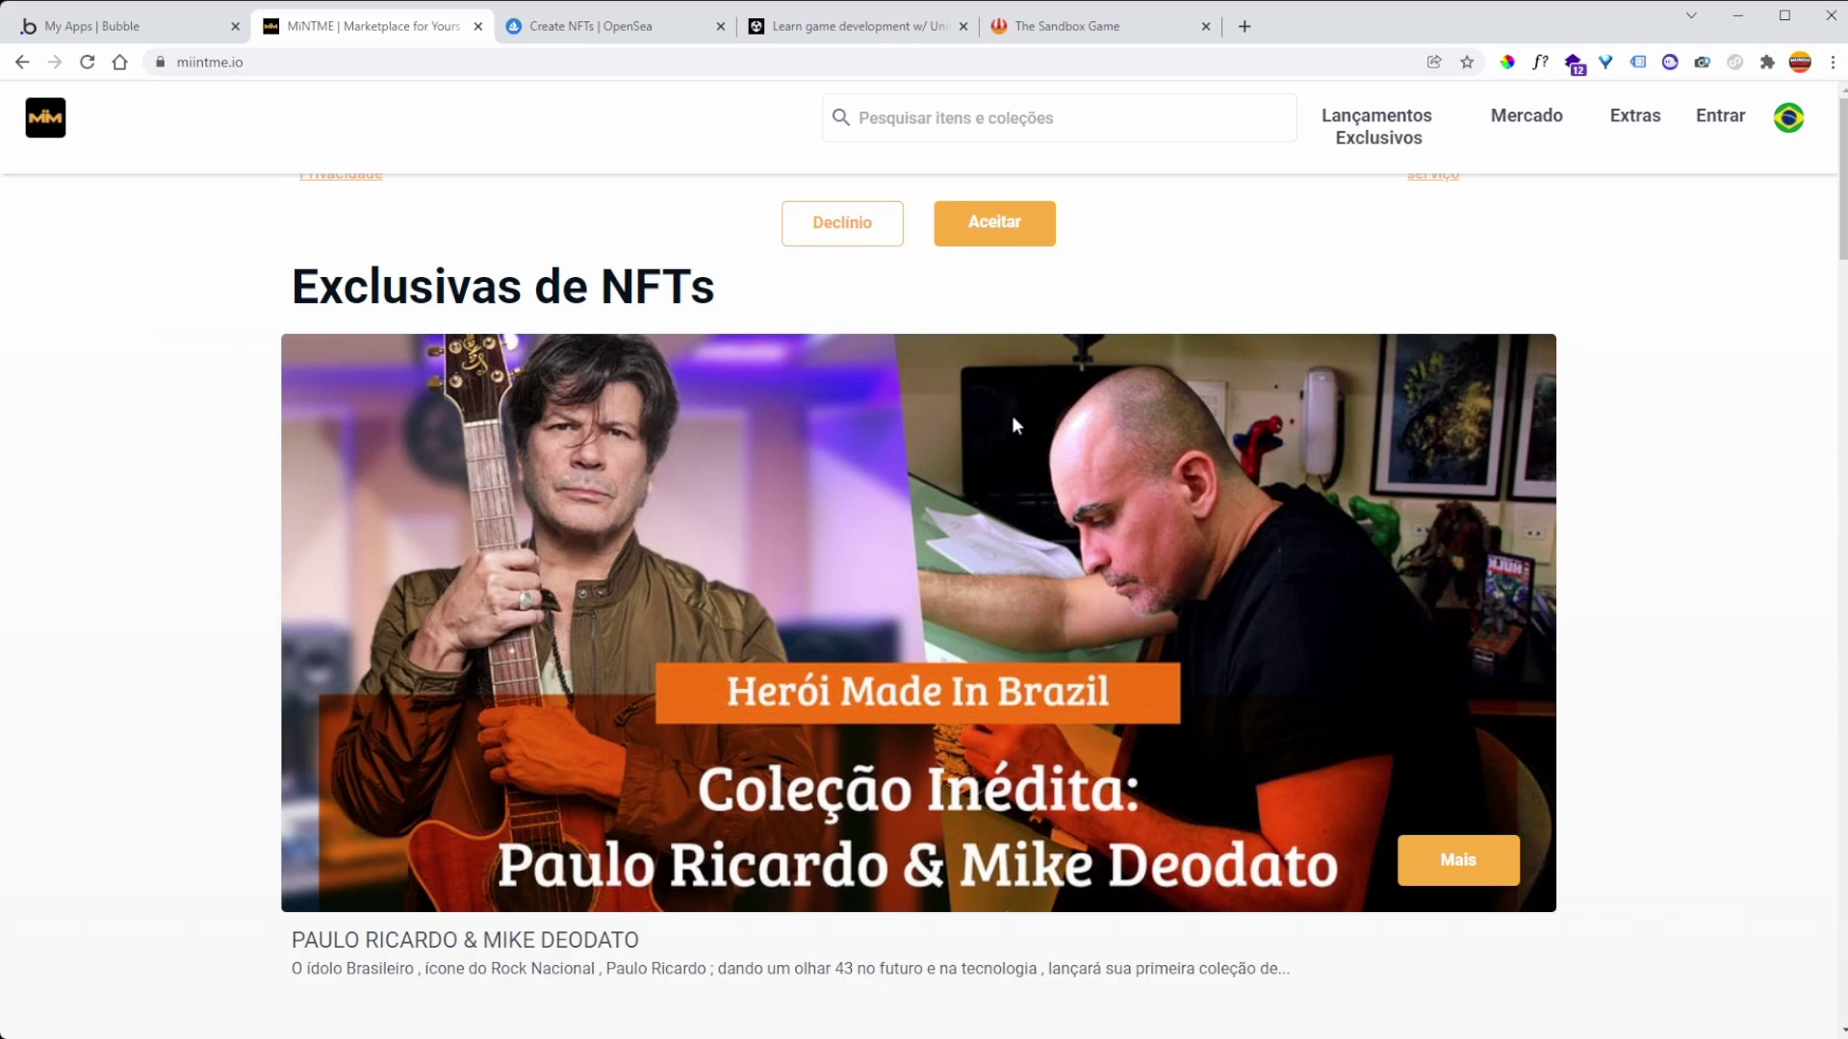
scroll(1020, 414, down, 10)
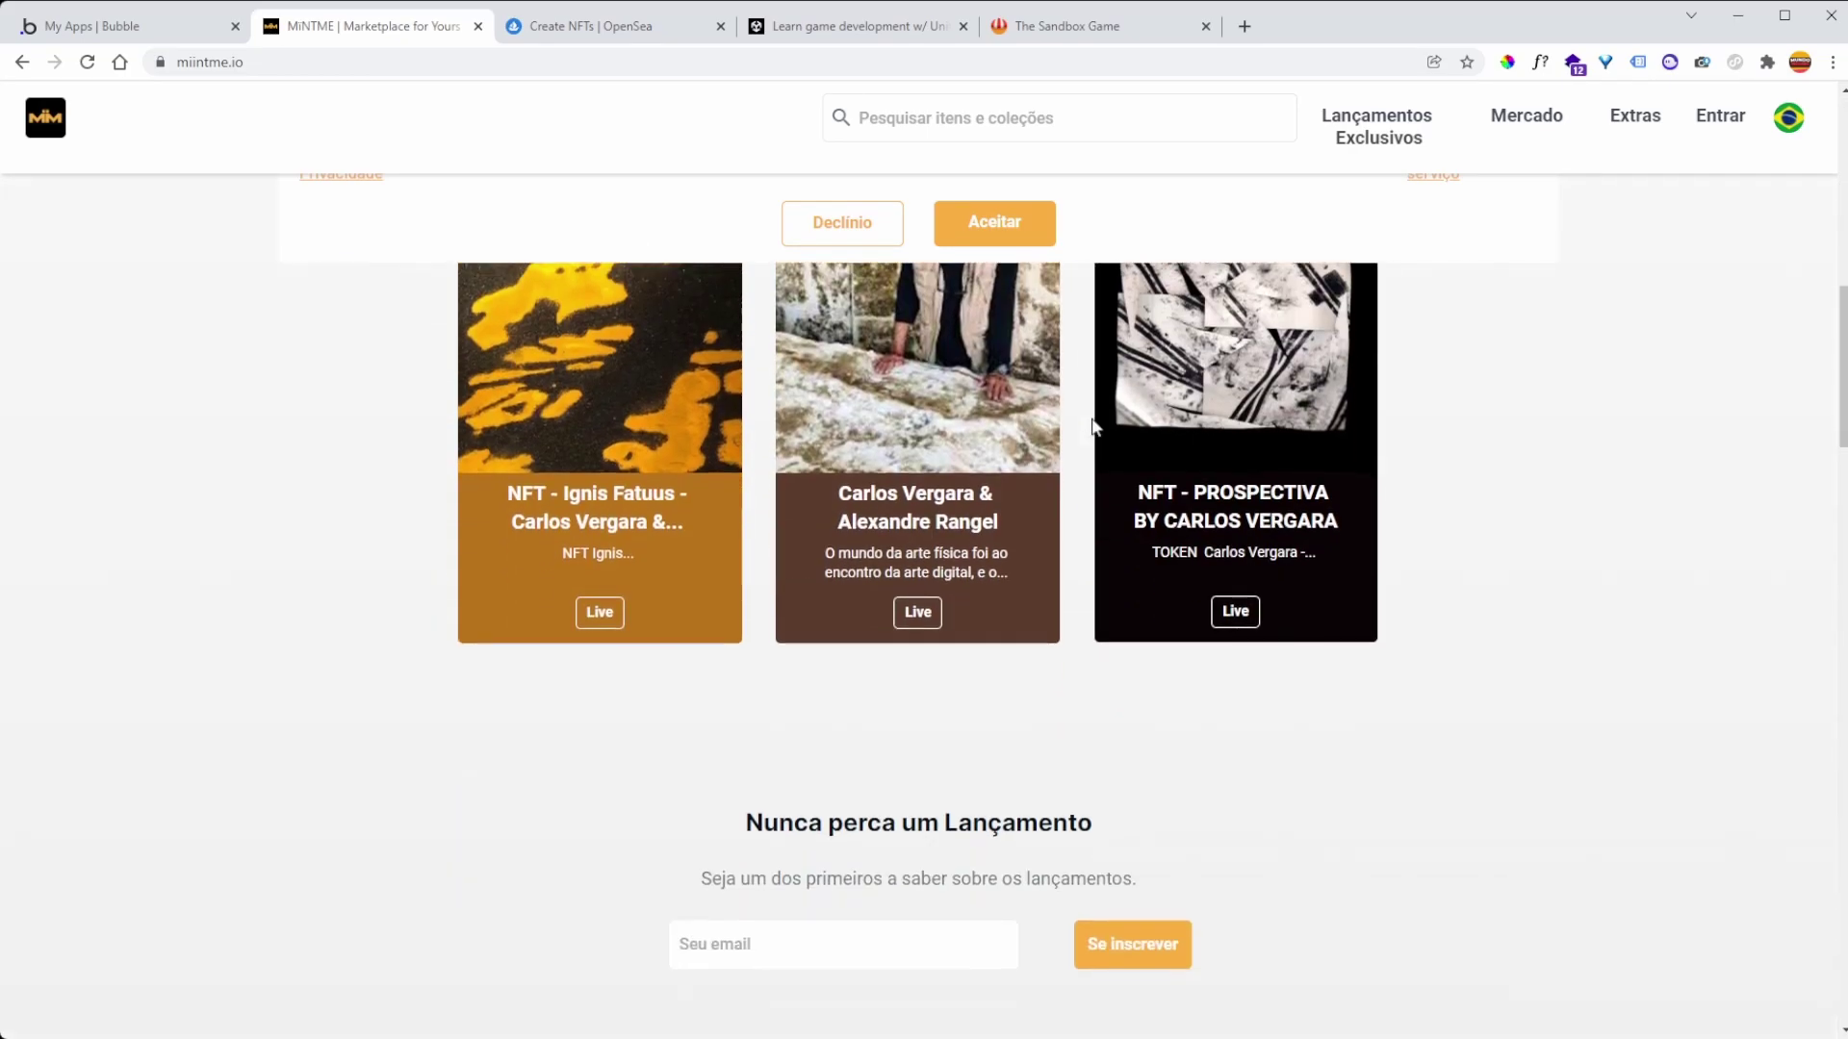
scroll(1093, 427, down, 10)
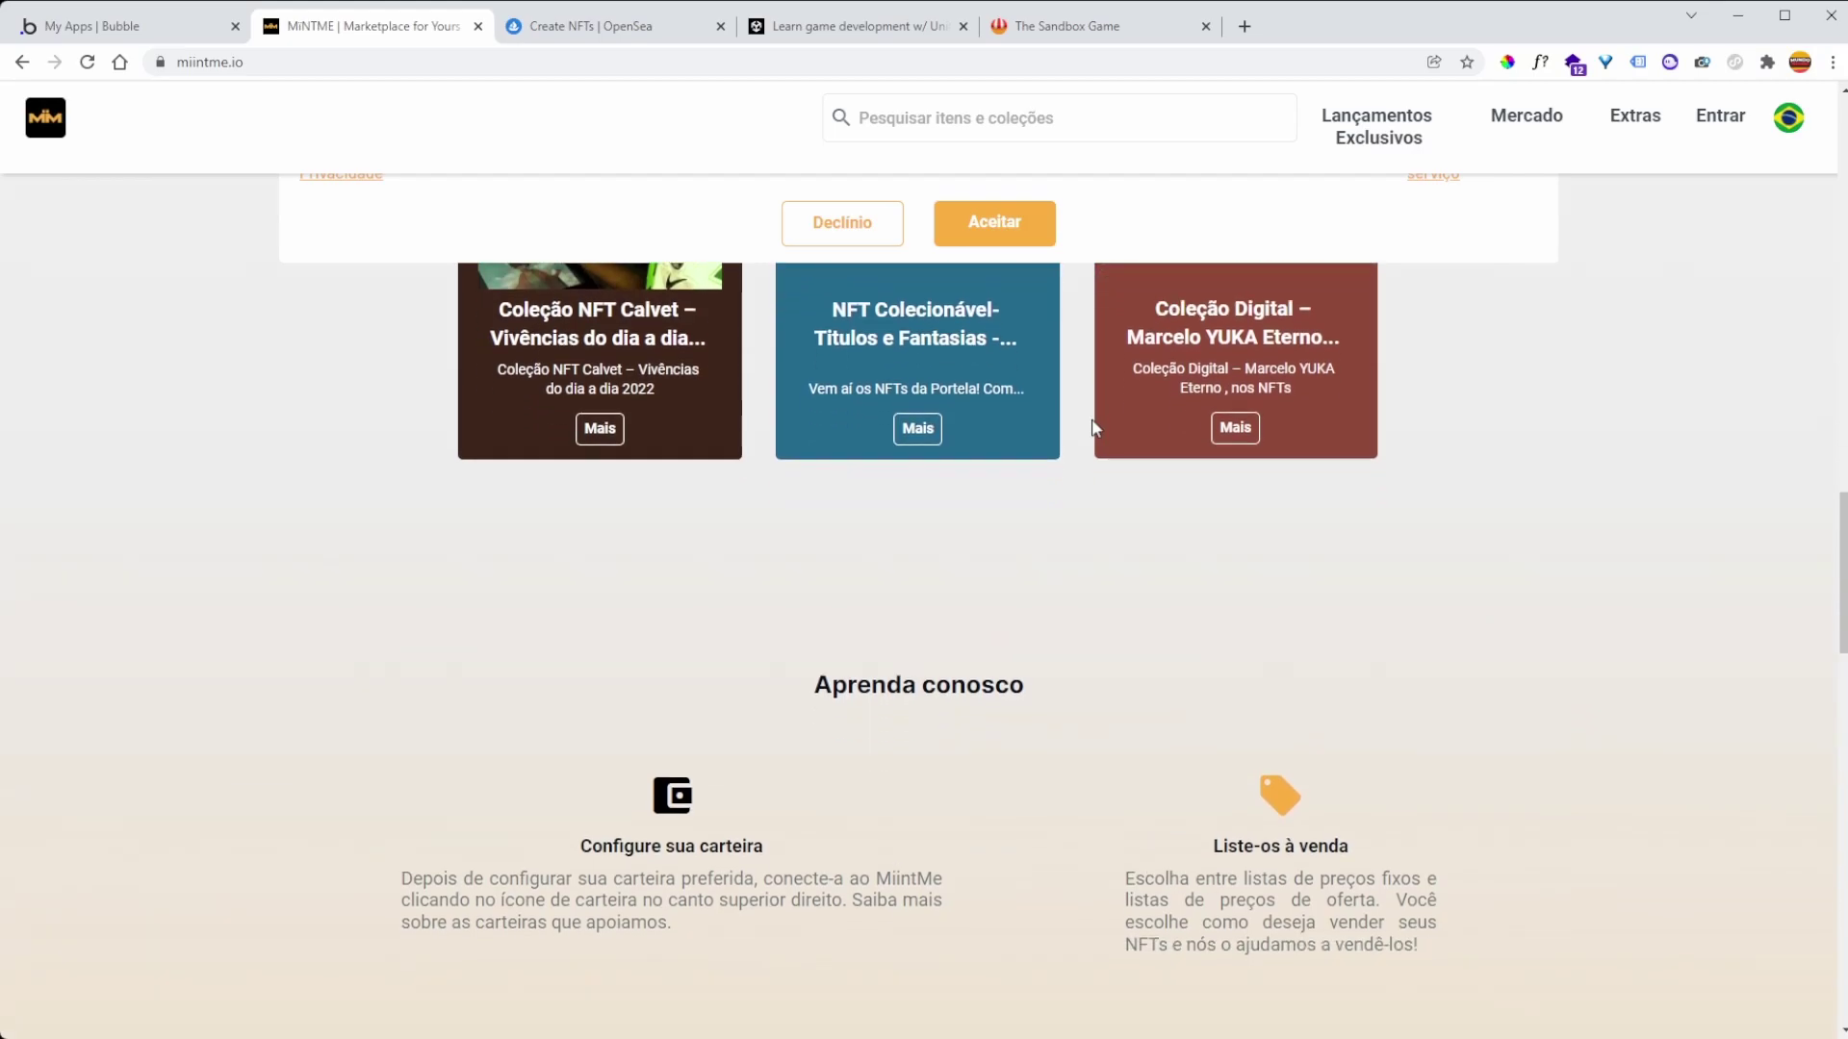
scroll(1093, 426, down, 8)
scroll(1094, 432, up, 6)
scroll(1094, 430, up, 8)
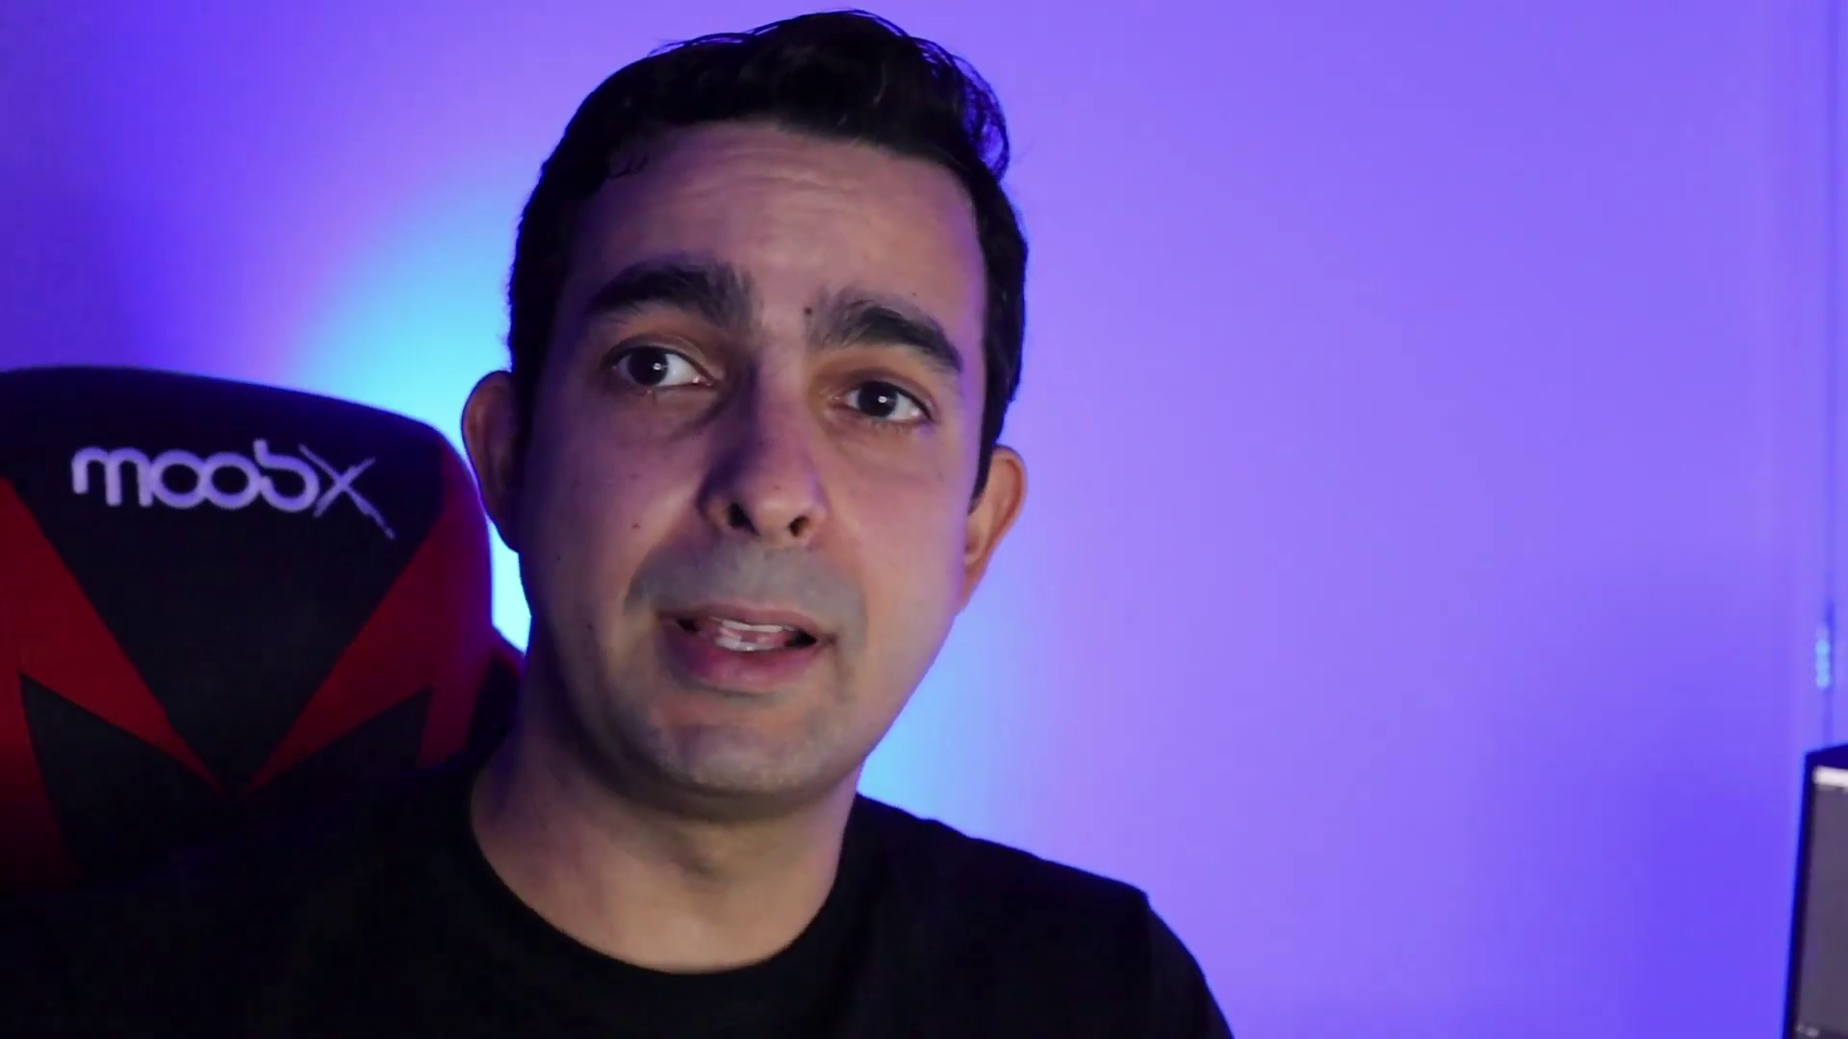